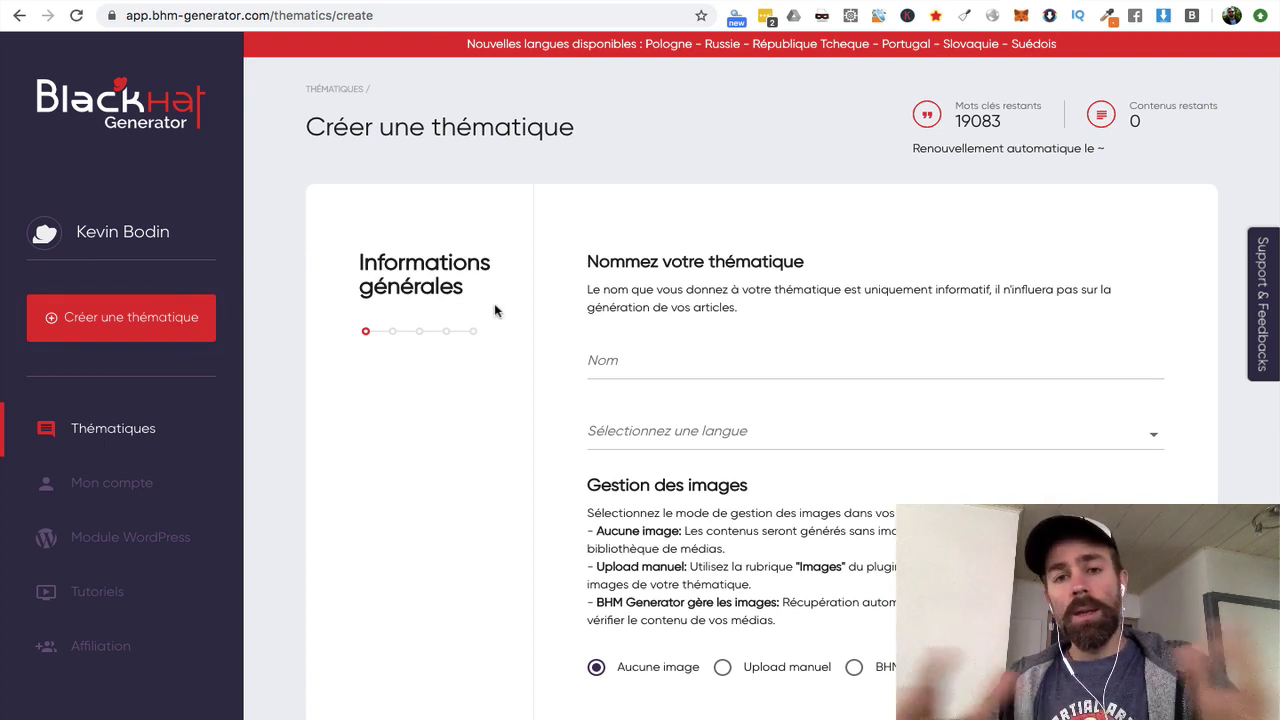
Name the new theme "Psoriasis" and set its language to [fr_FR] Français.
click(621, 359)
text(P)
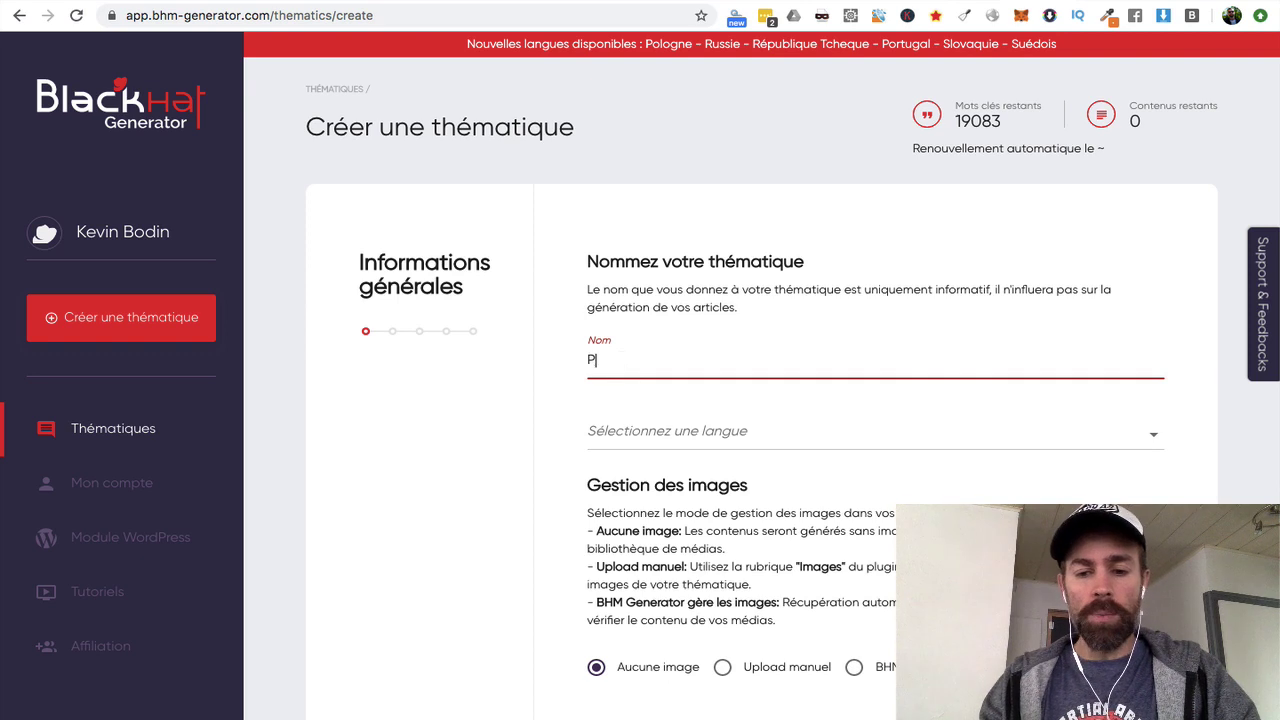
text(soriasis)
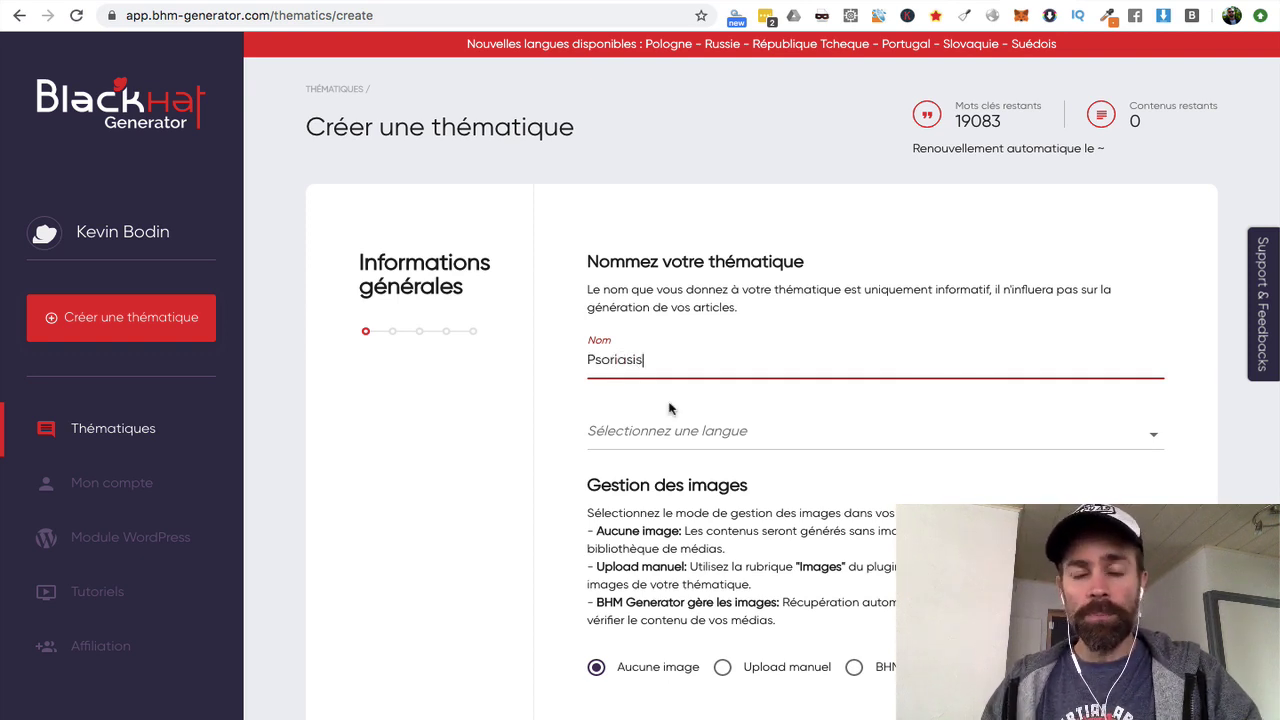
scroll(671, 409, down, 1)
click(677, 364)
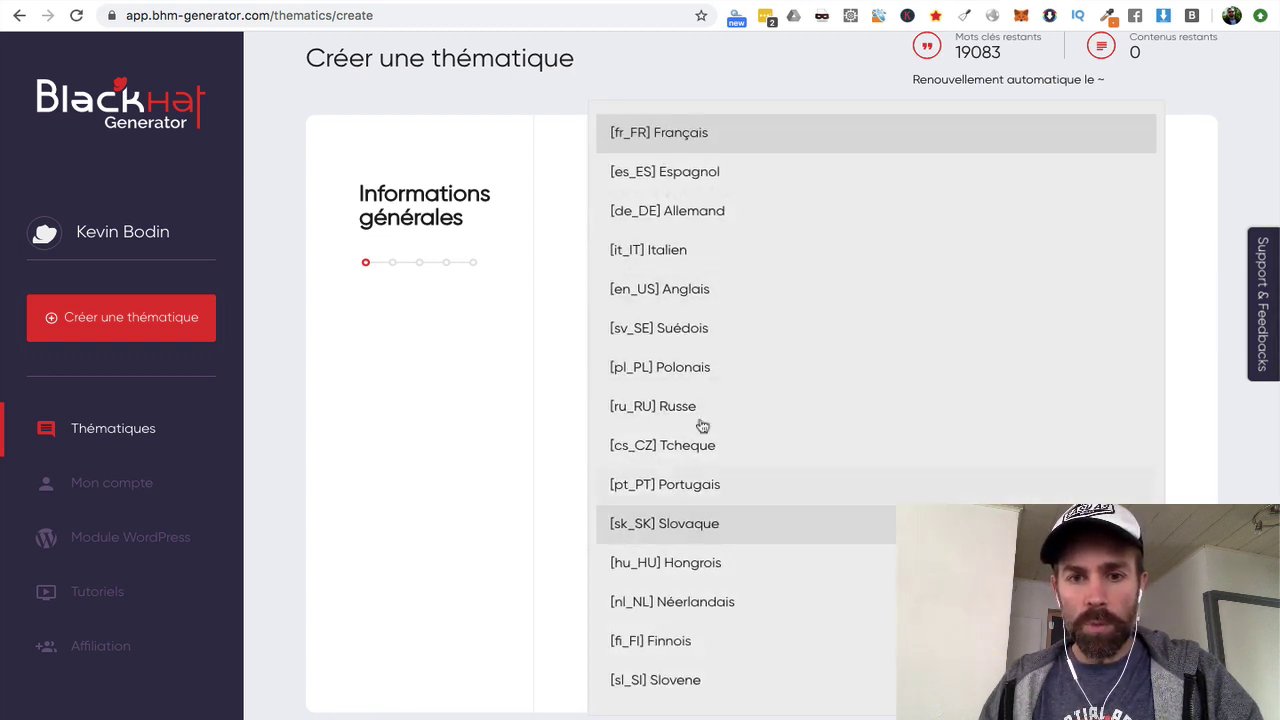
click(655, 138)
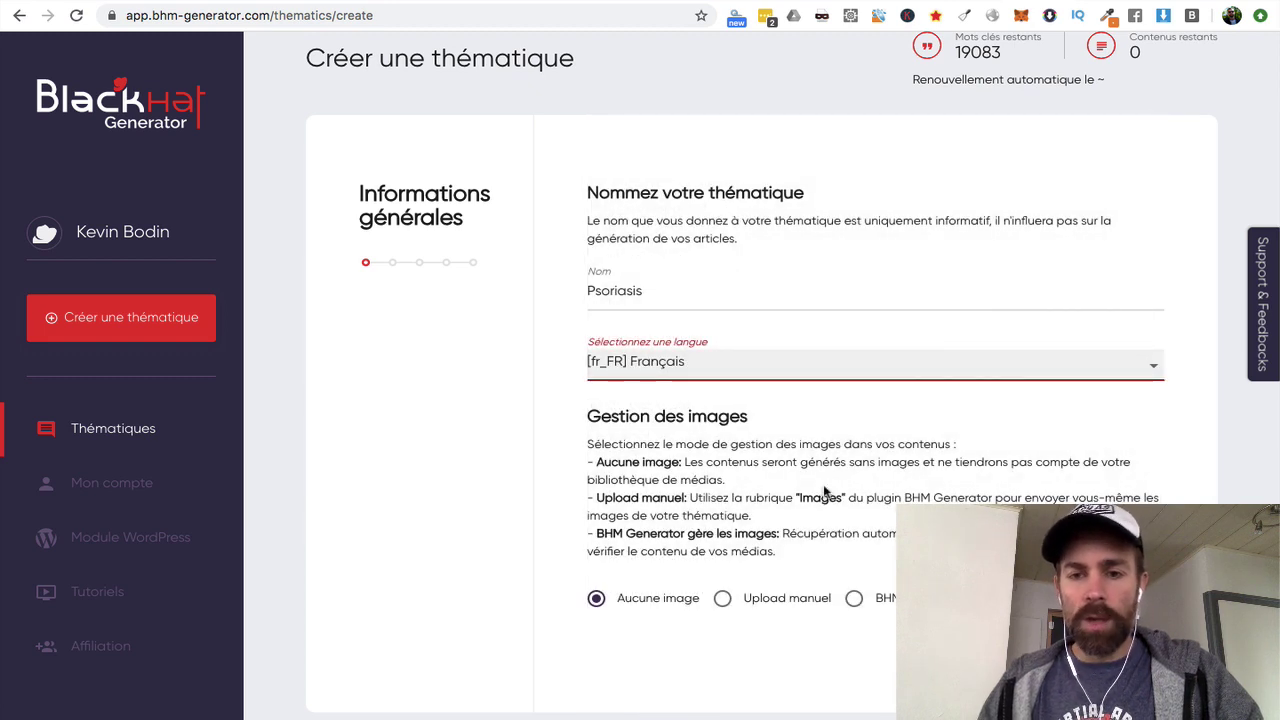
Set the image management to "BHM Generator gère les images" and continue to the generation keywords stage.
click(854, 598)
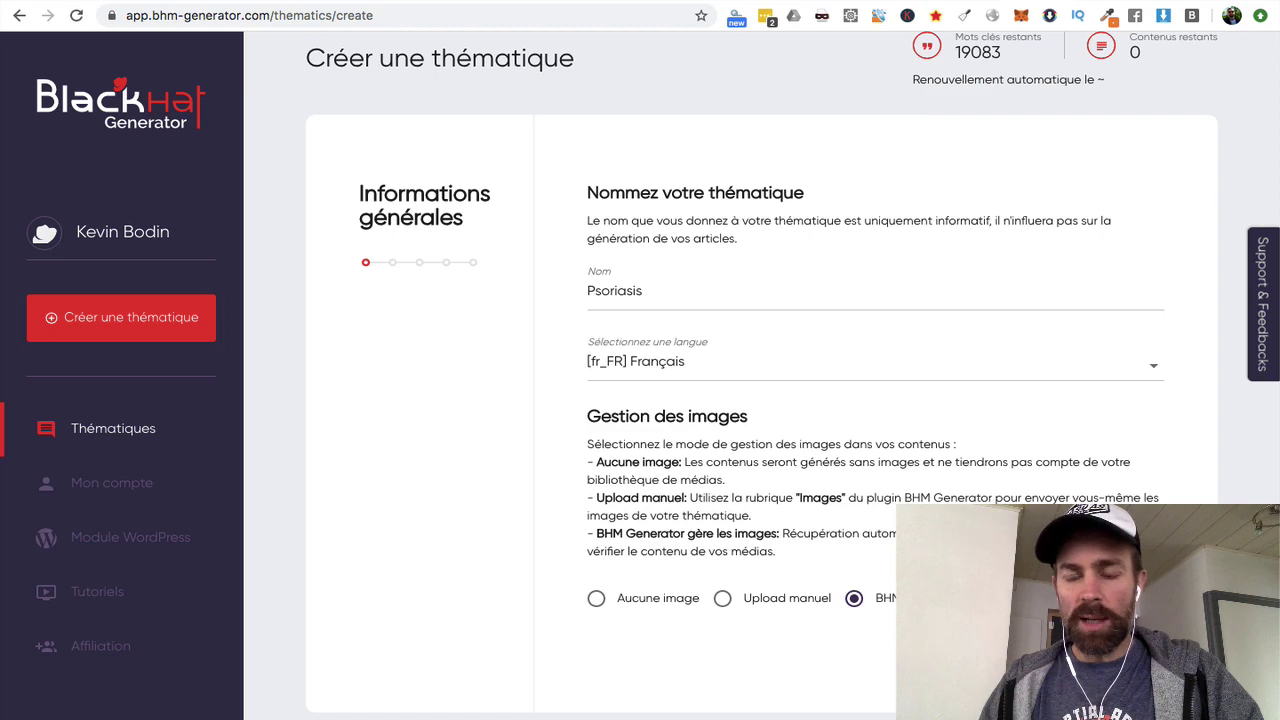
scroll(812, 526, down, 2)
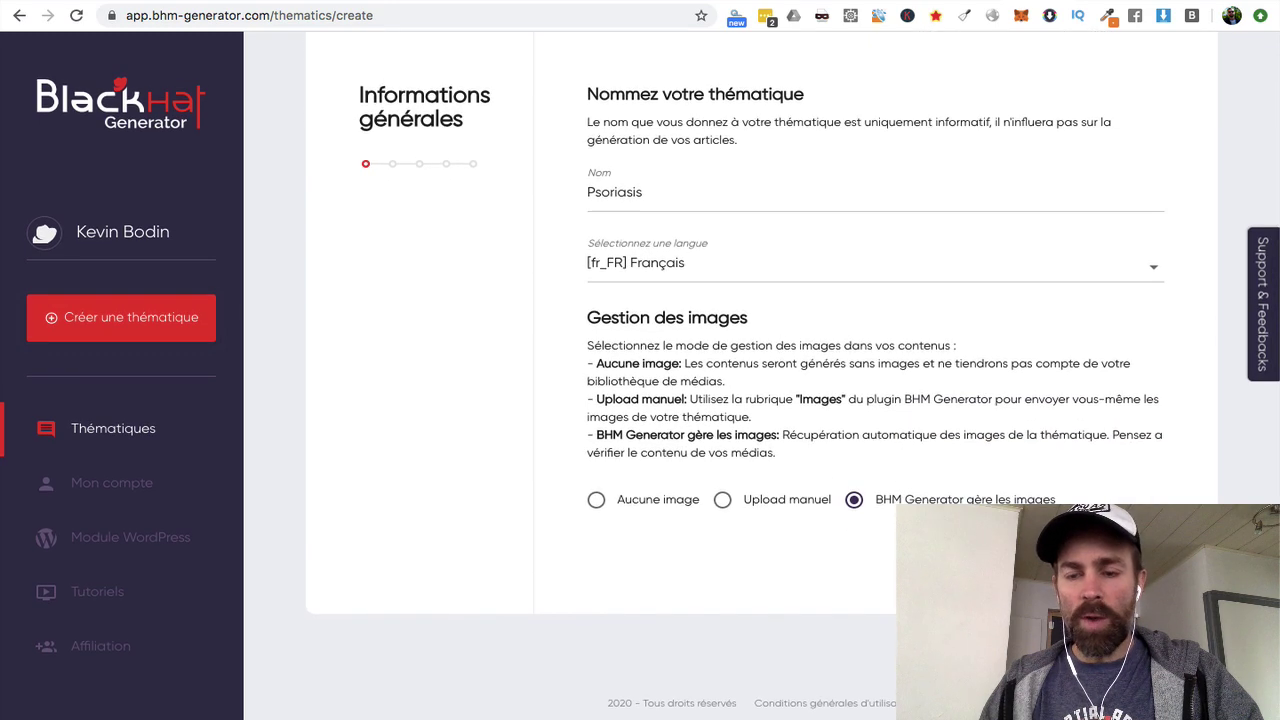
click(1135, 659)
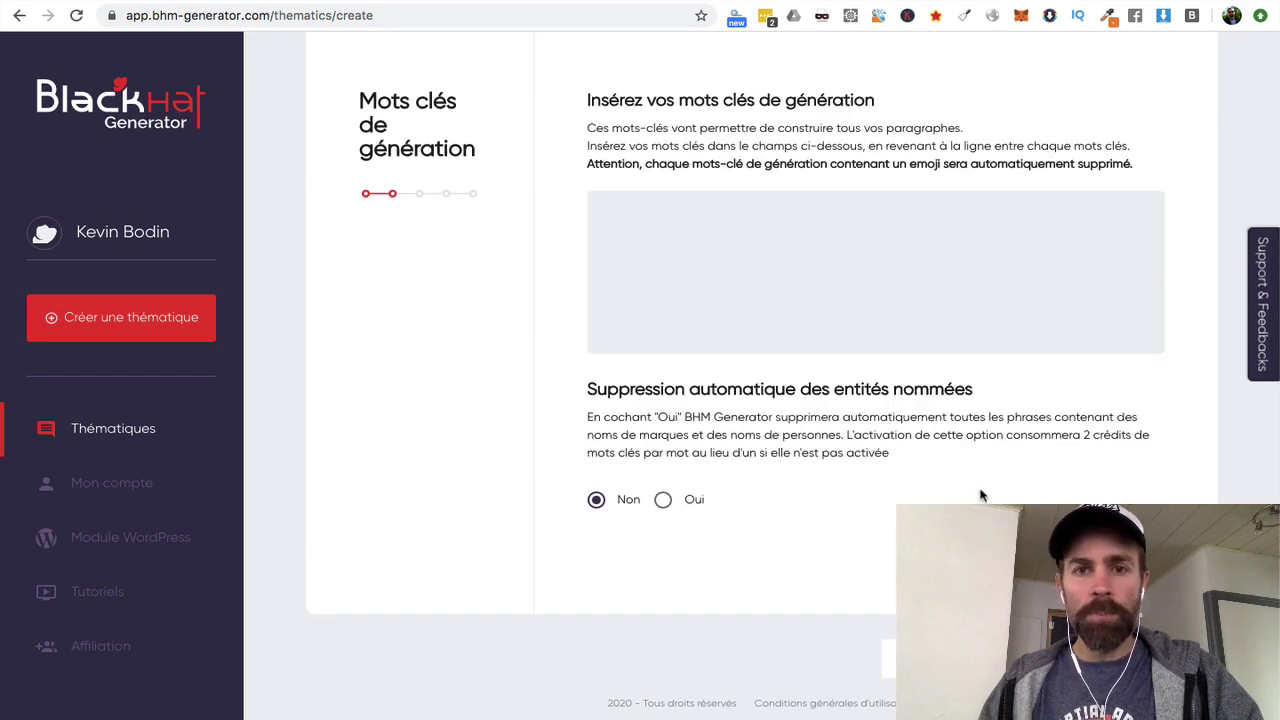
Enter "traitement psoriasis" as the first generation keyword.
click(720, 267)
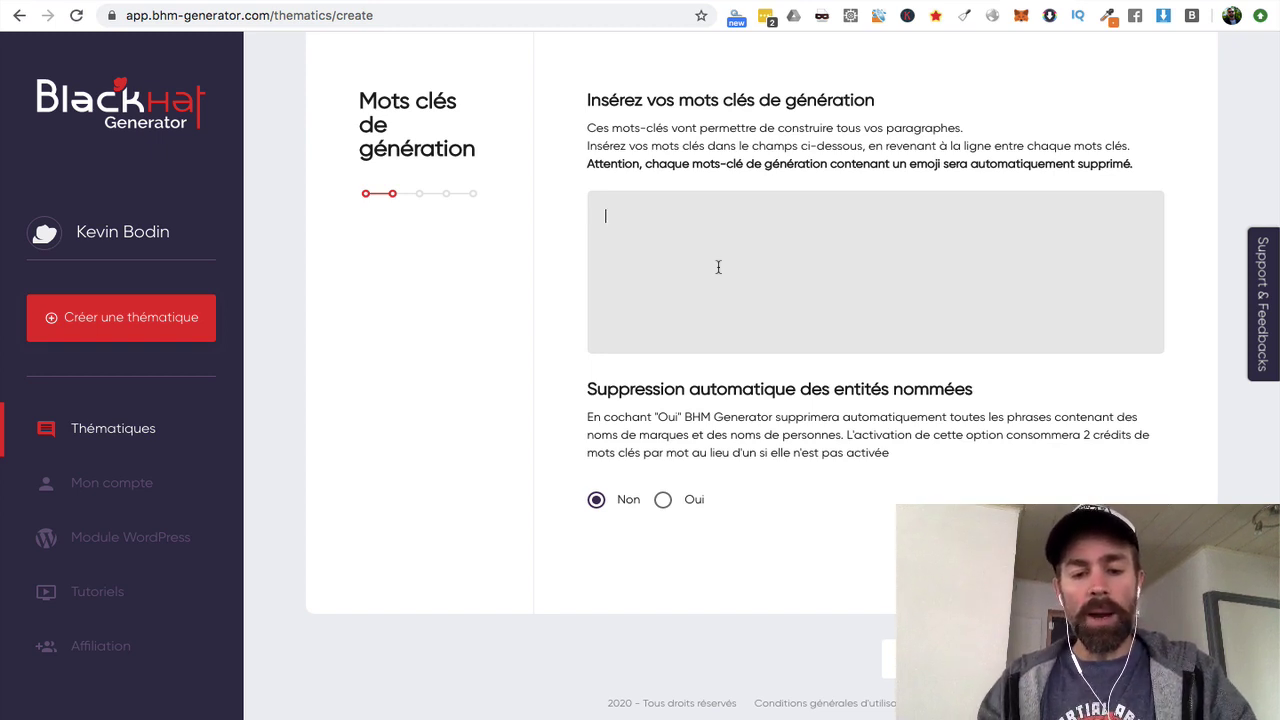
text(trait)
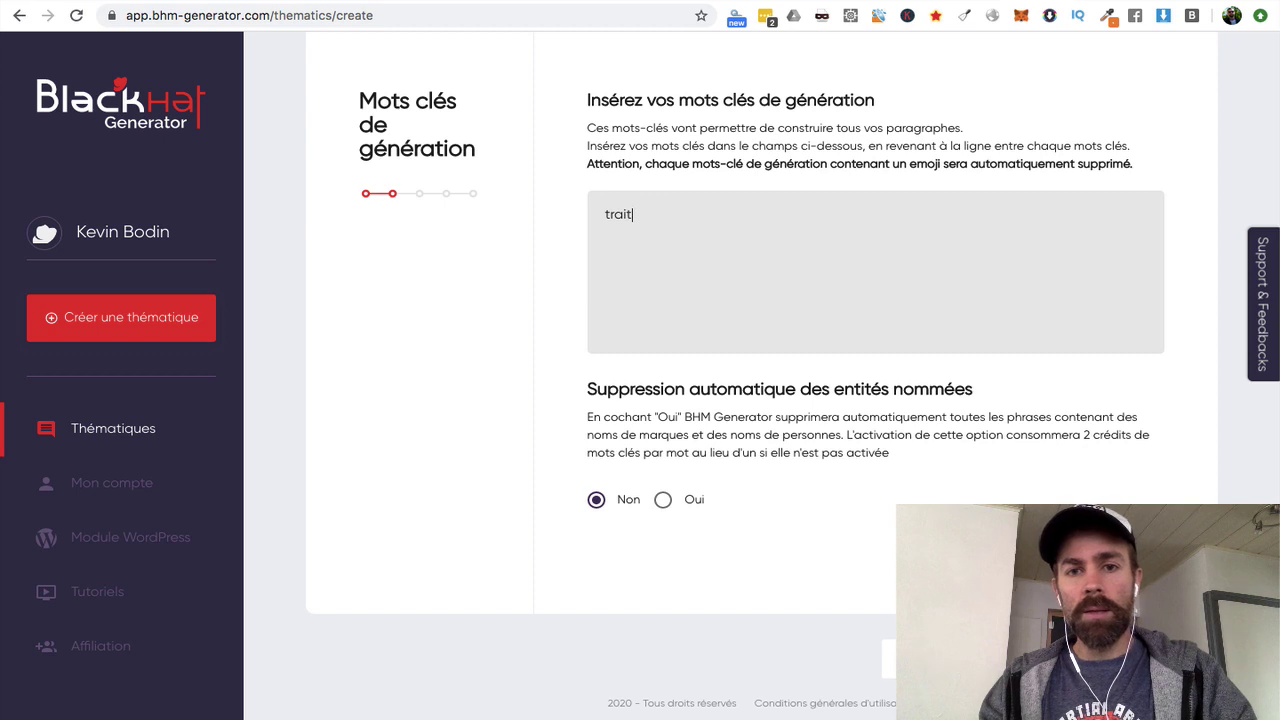
text(ement sporisi)
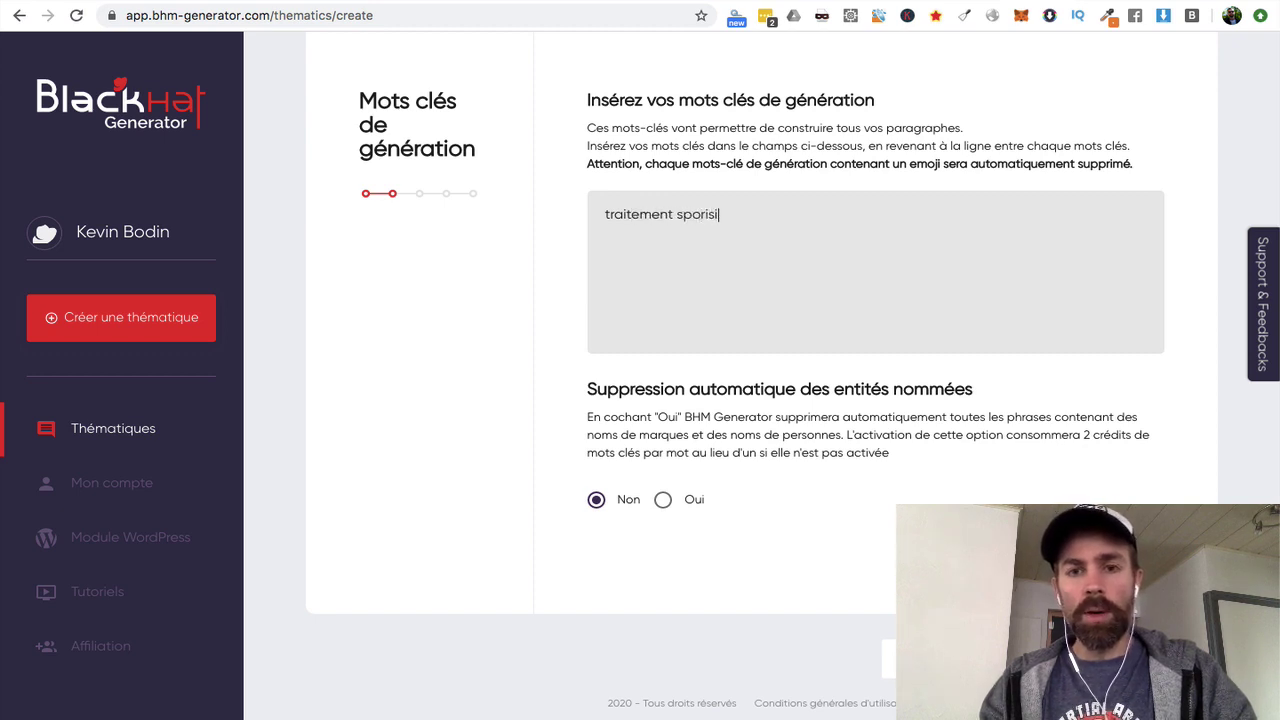
key(BackSpace)
key(BackSpace)
key(BackSpace)
key(BackSpace)
key(BackSpace)
key(BackSpace)
key(BackSpace)
text(p)
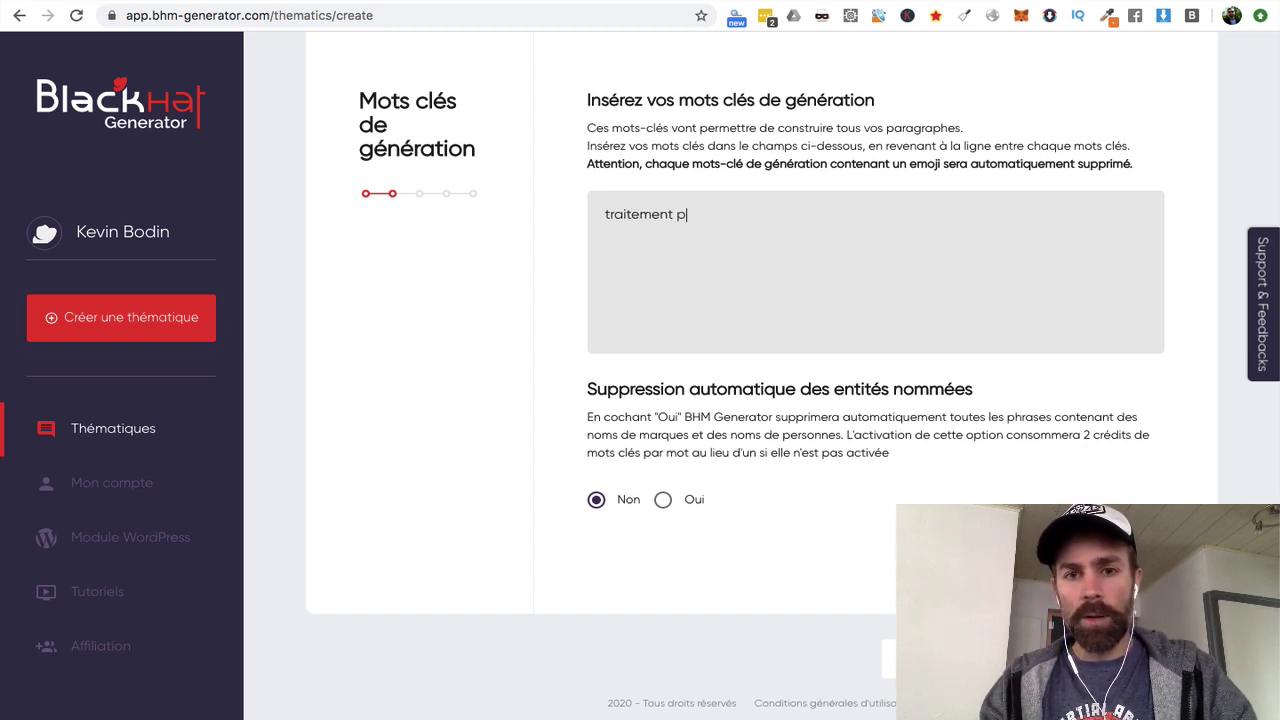
text(soriai)
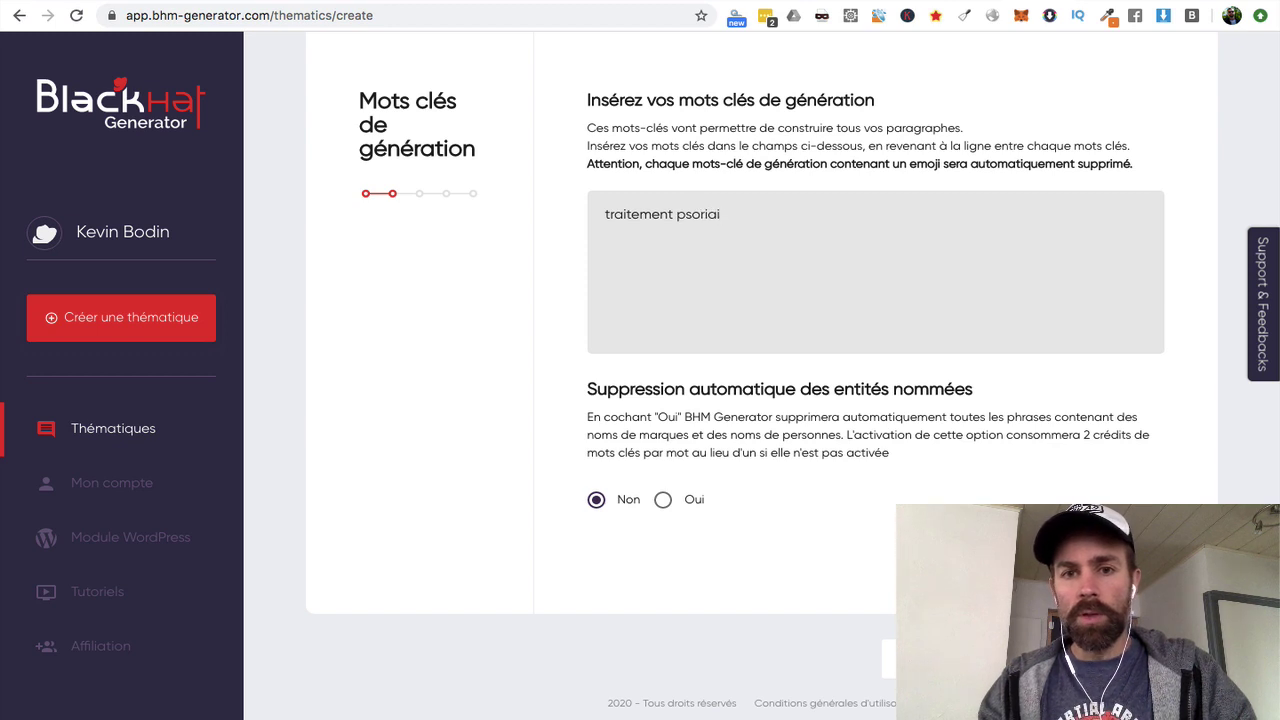
text(sis)
Add "soigner le psoriasis" as the second generation keyword on its own line.
key(Return)
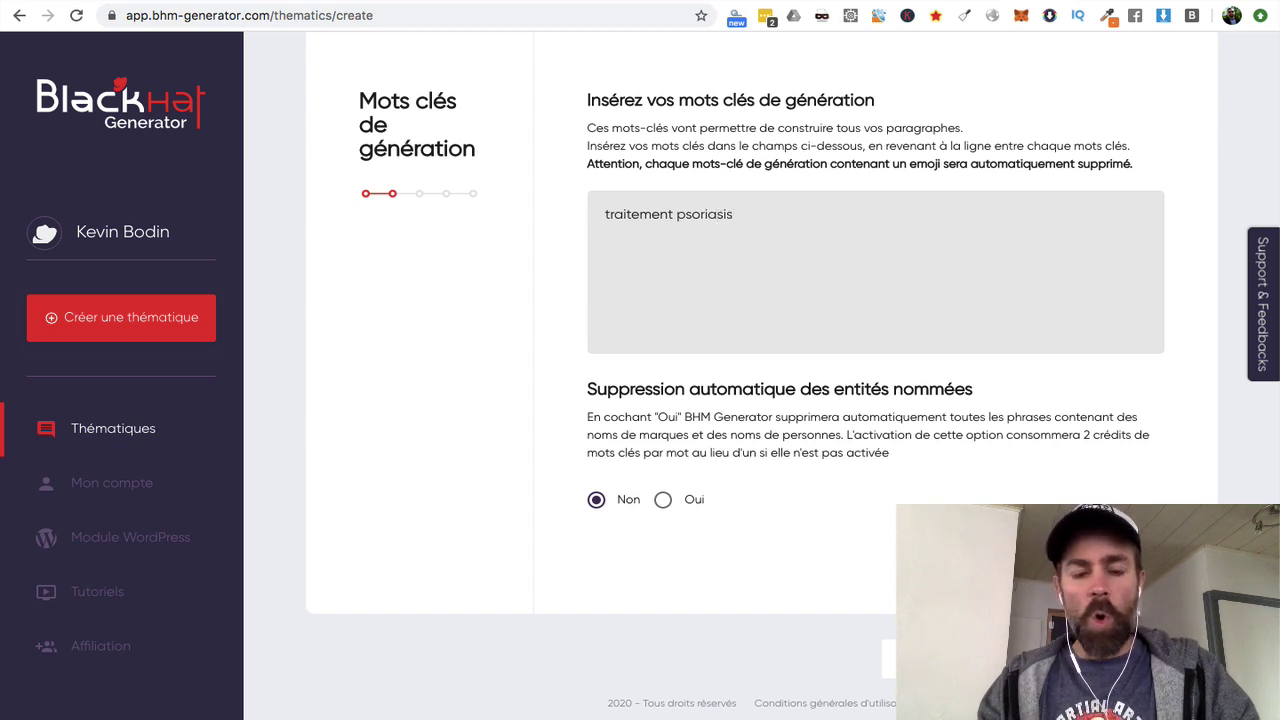
text(soigner)
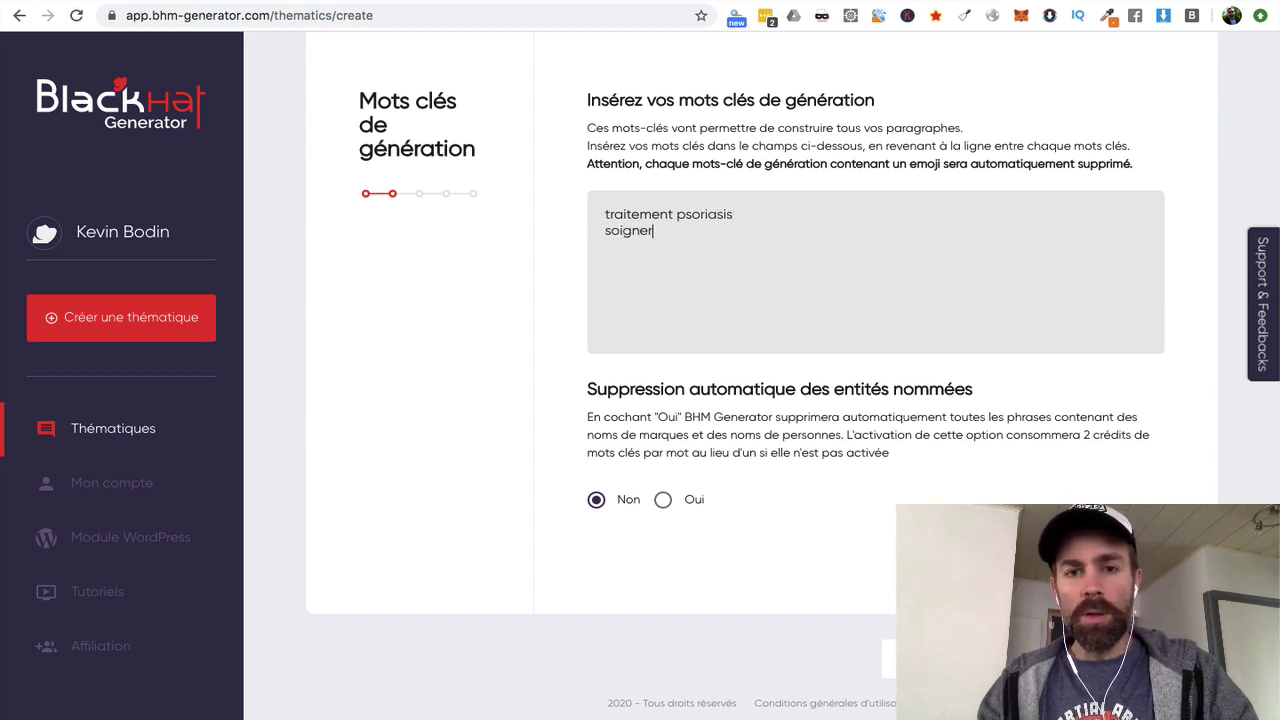
text( le sp)
key(BackSpace)
key(BackSpace)
text(p)
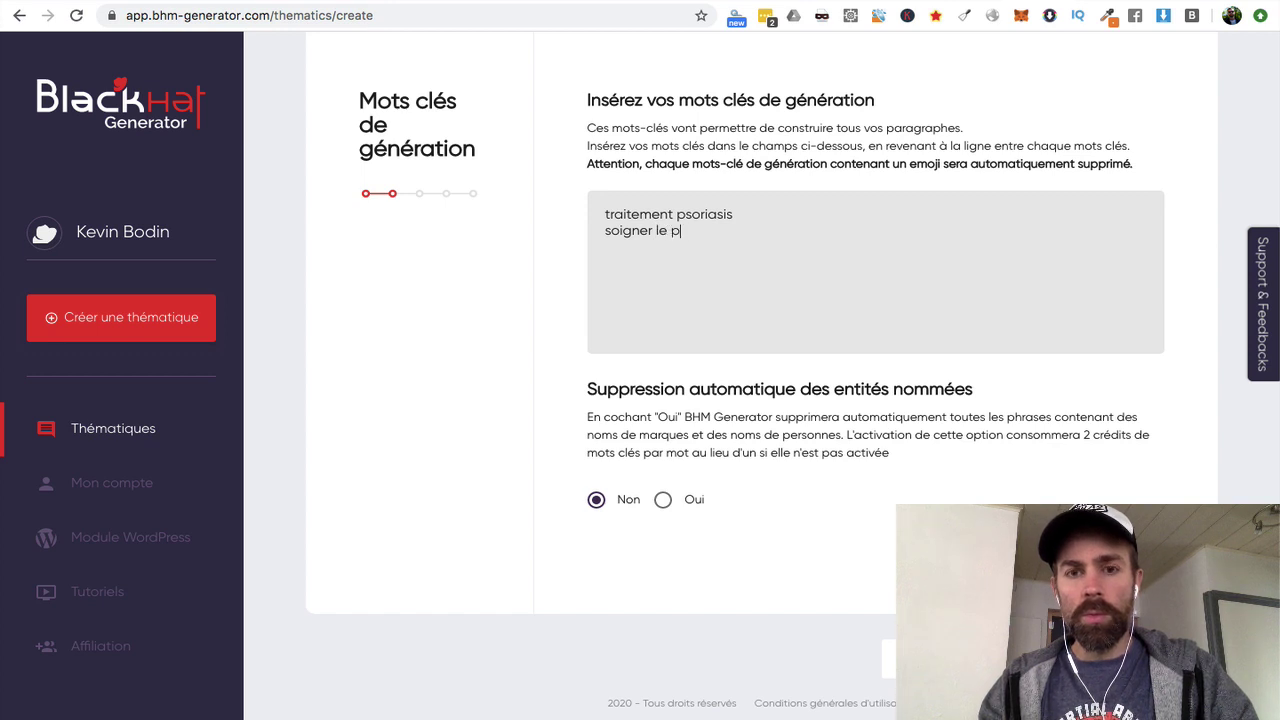
text(sorisis)
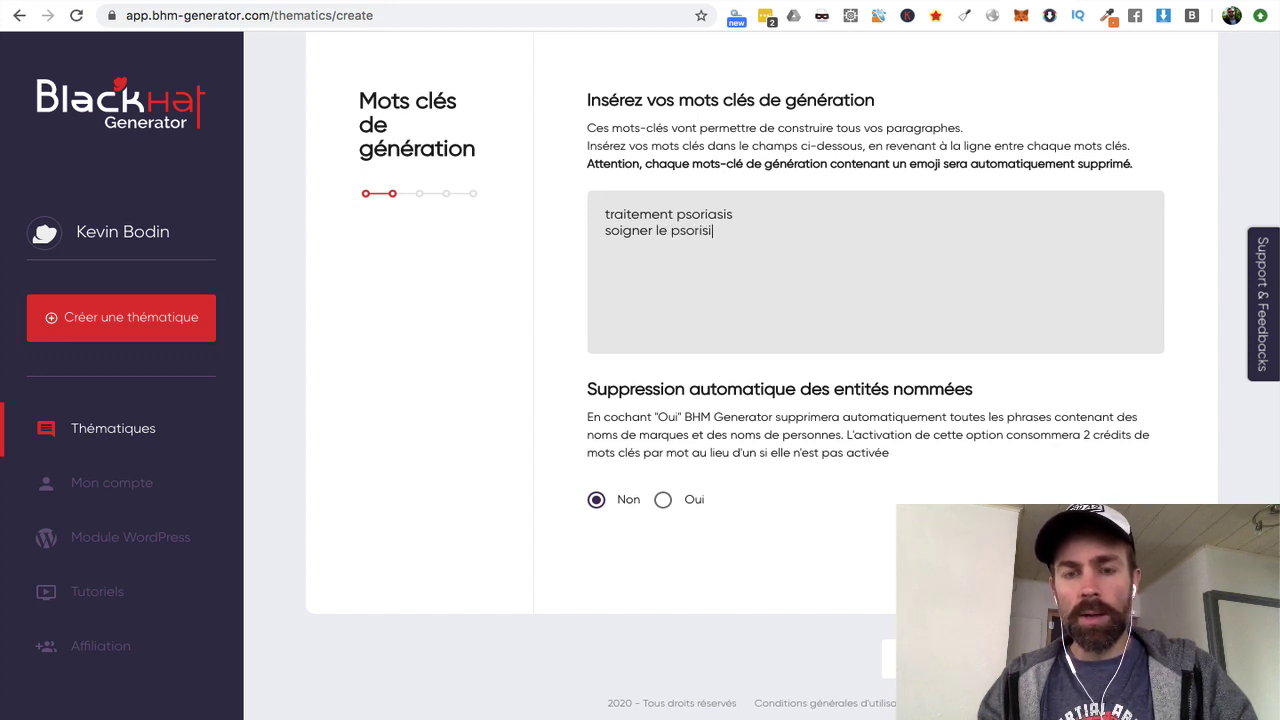
key(BackSpace)
key(BackSpace)
key(BackSpace)
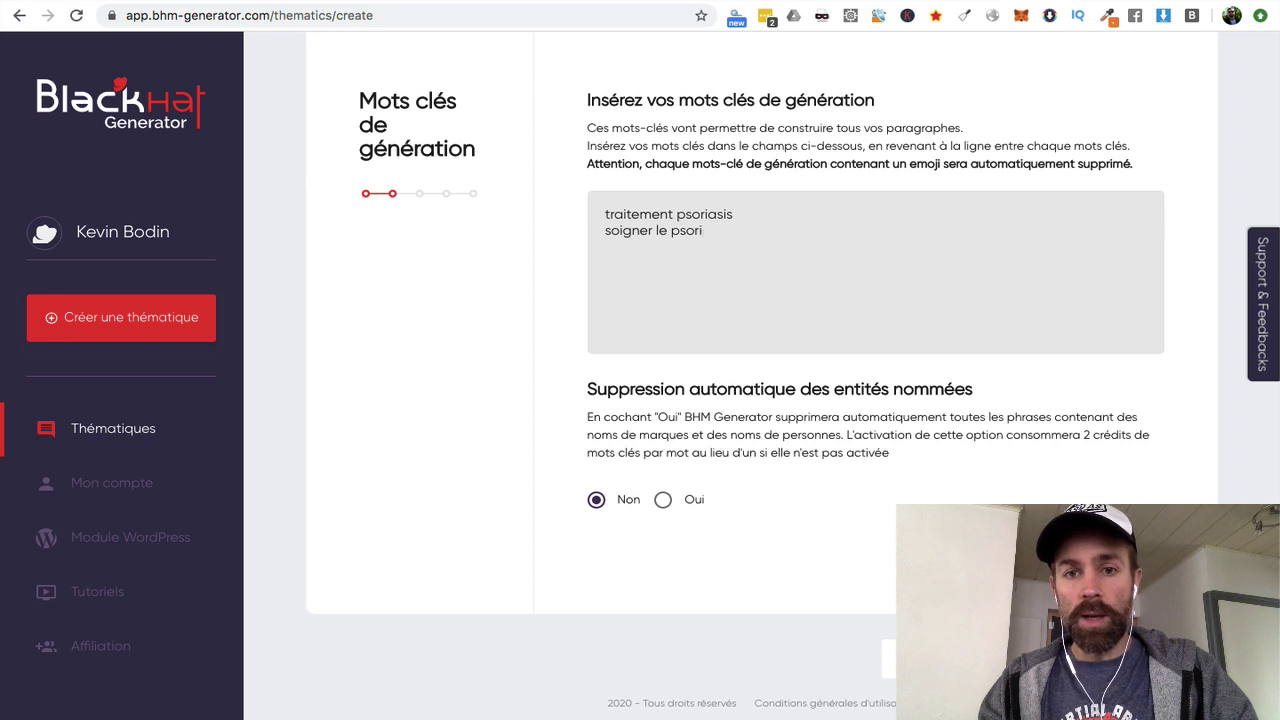
text(asis)
key(BackSpace)
key(BackSpace)
text(s)
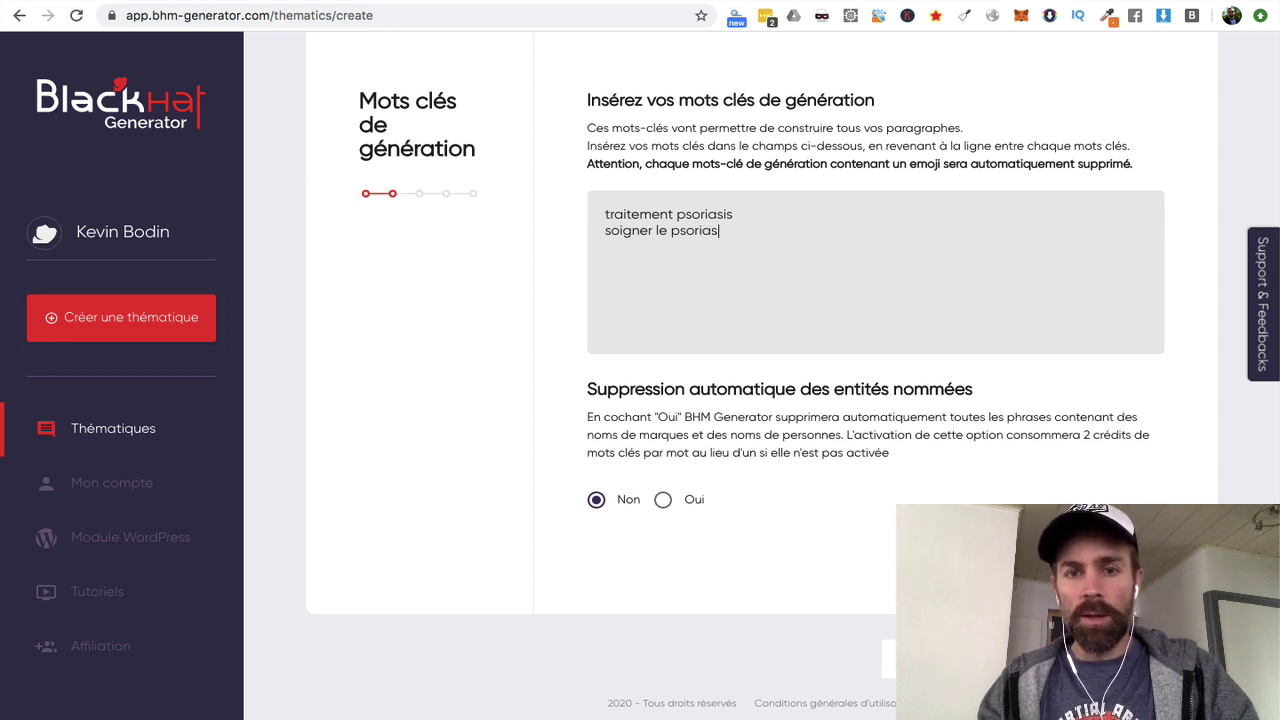
key(BackSpace)
key(BackSpace)
key(BackSpace)
text(i)
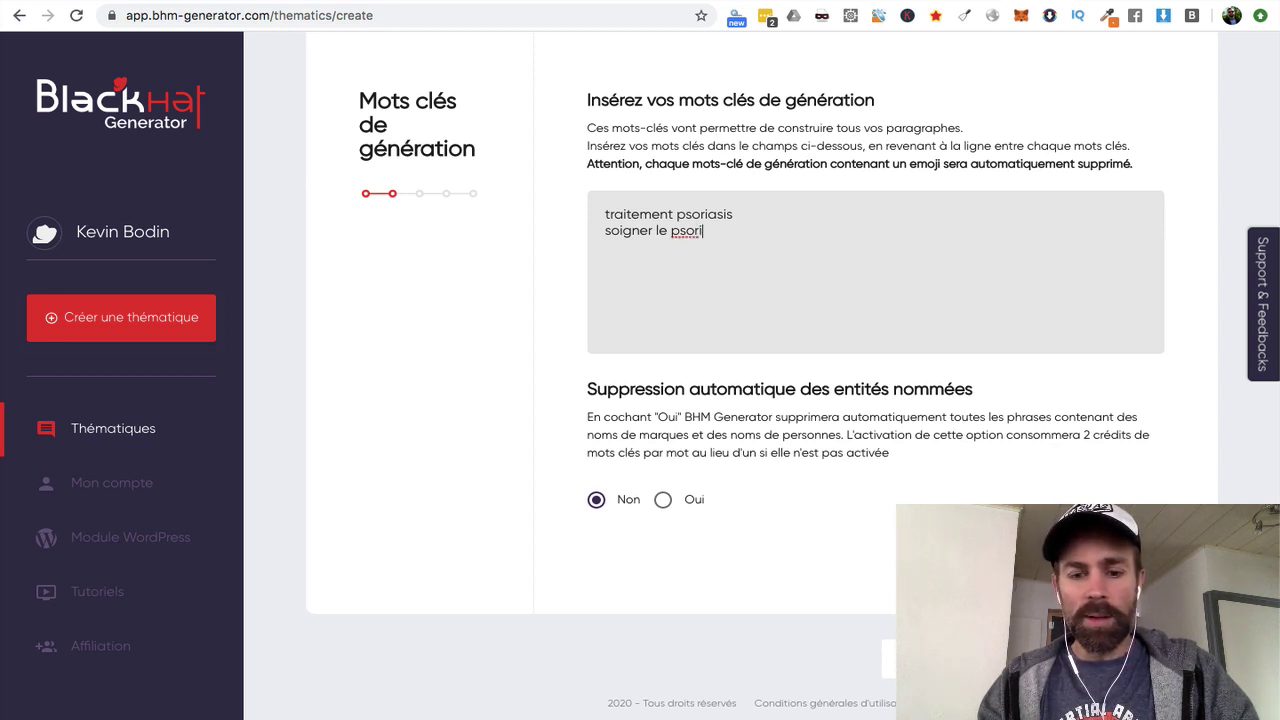
text(asis)
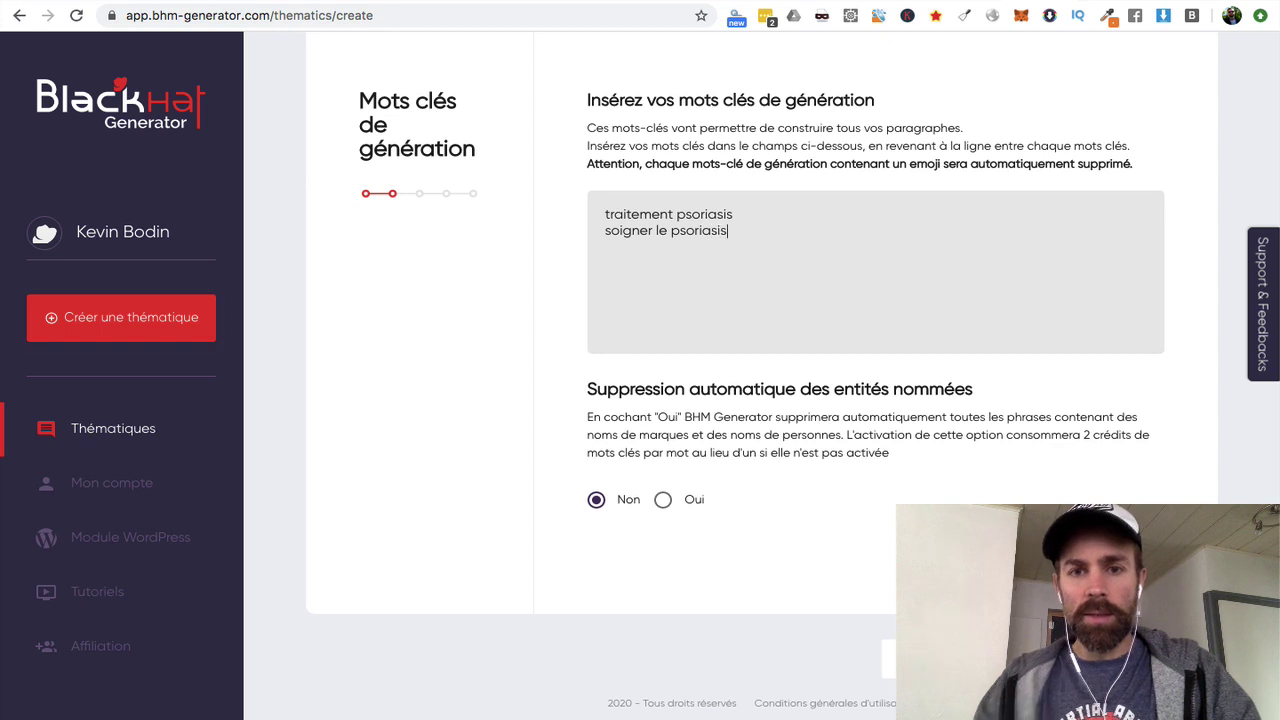
double_click(689, 234)
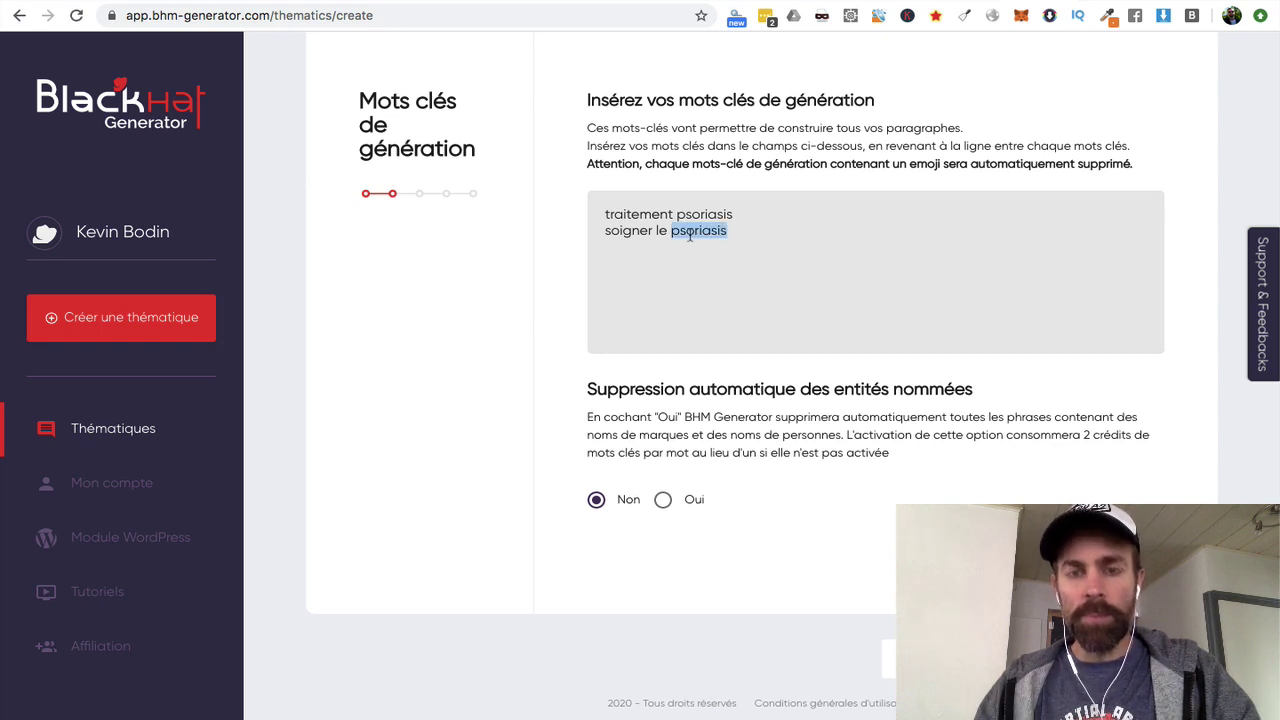
click(729, 232)
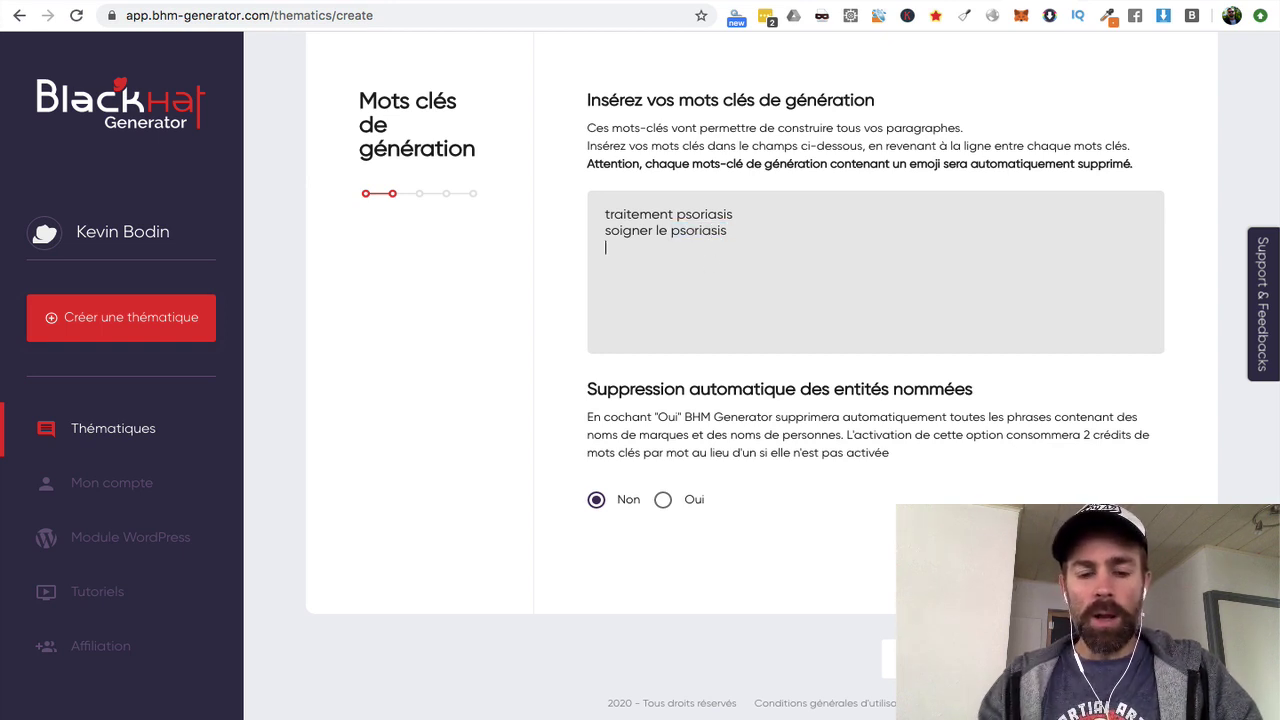
Add "medicament psoriasis" as the third generation keyword on a new line.
key(Return)
text(medicamene)
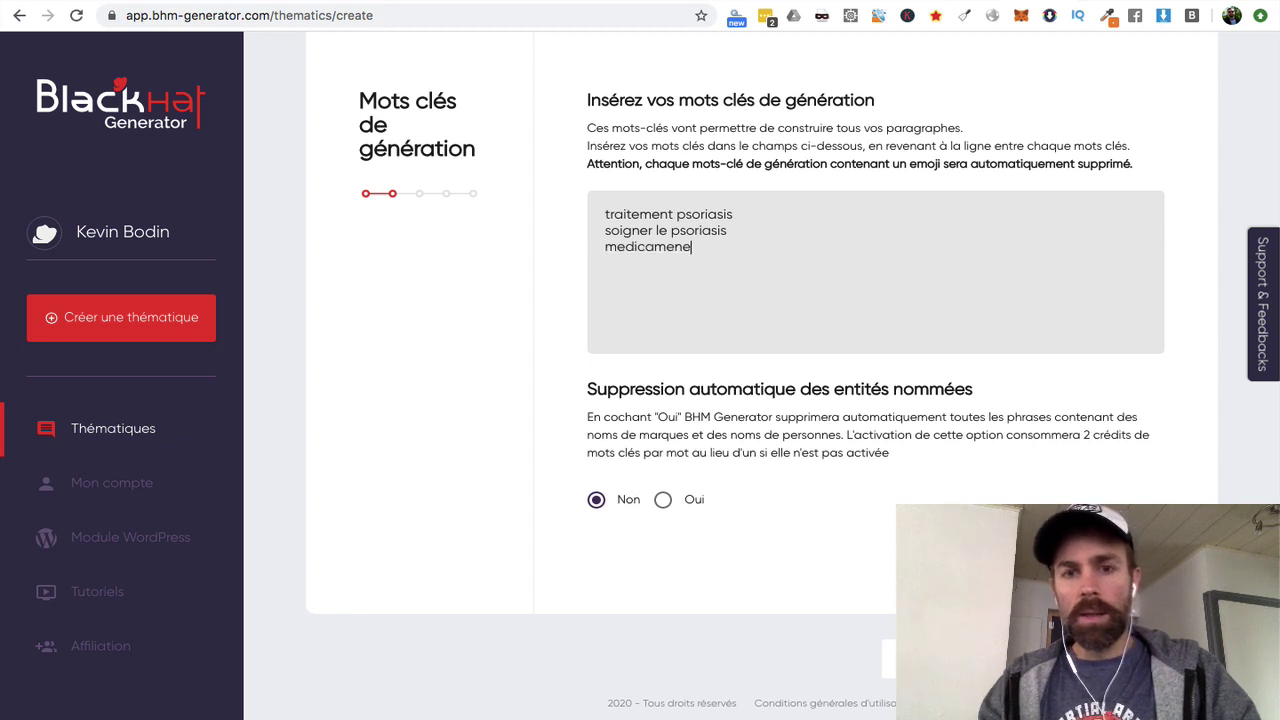
text(es)
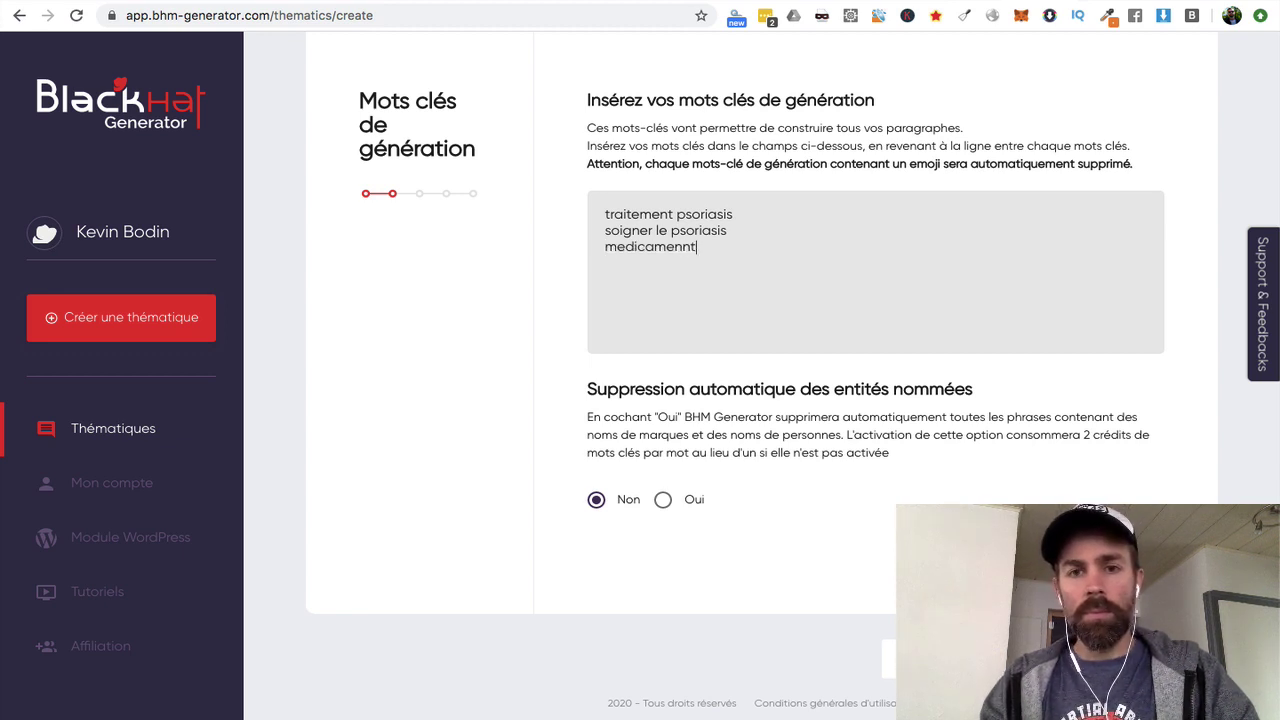
key(BackSpace)
key(BackSpace)
text(t psoriasis)
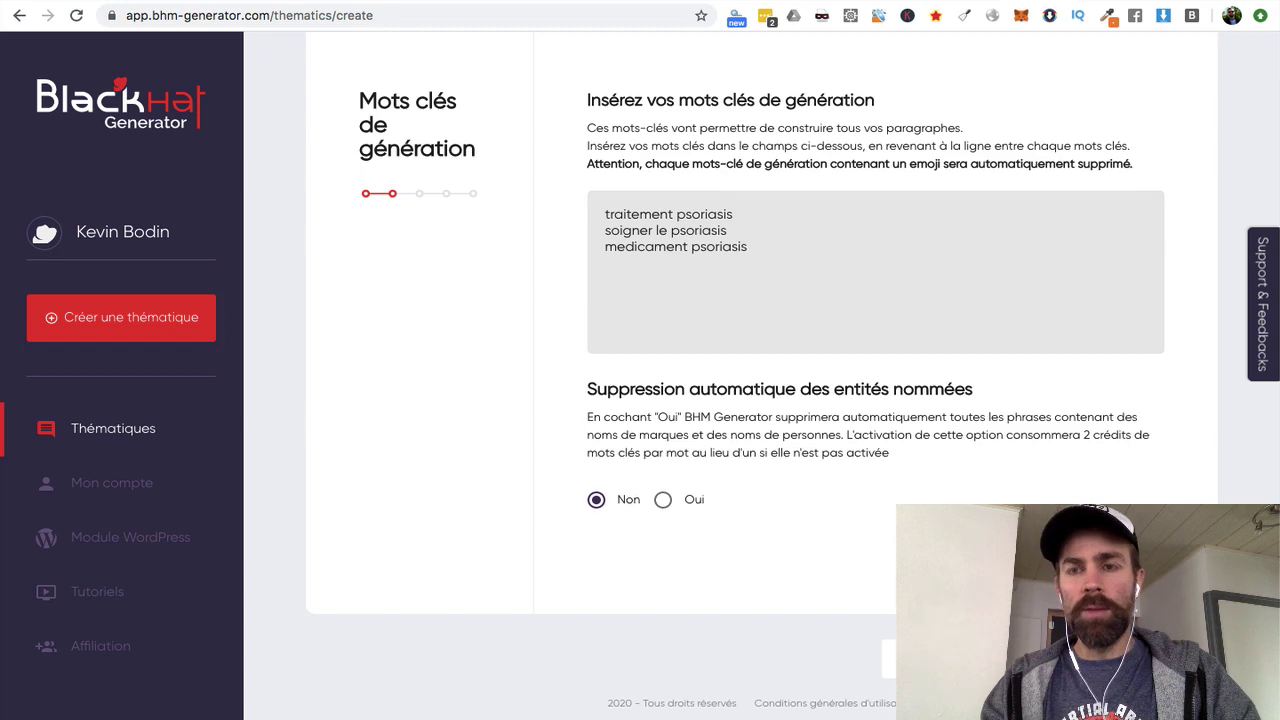
After consulting the treated.com Elocon page, add "Ecolocon" as the fourth generation keyword and continue to the title keywords stage.
key(ctrl+Tab)
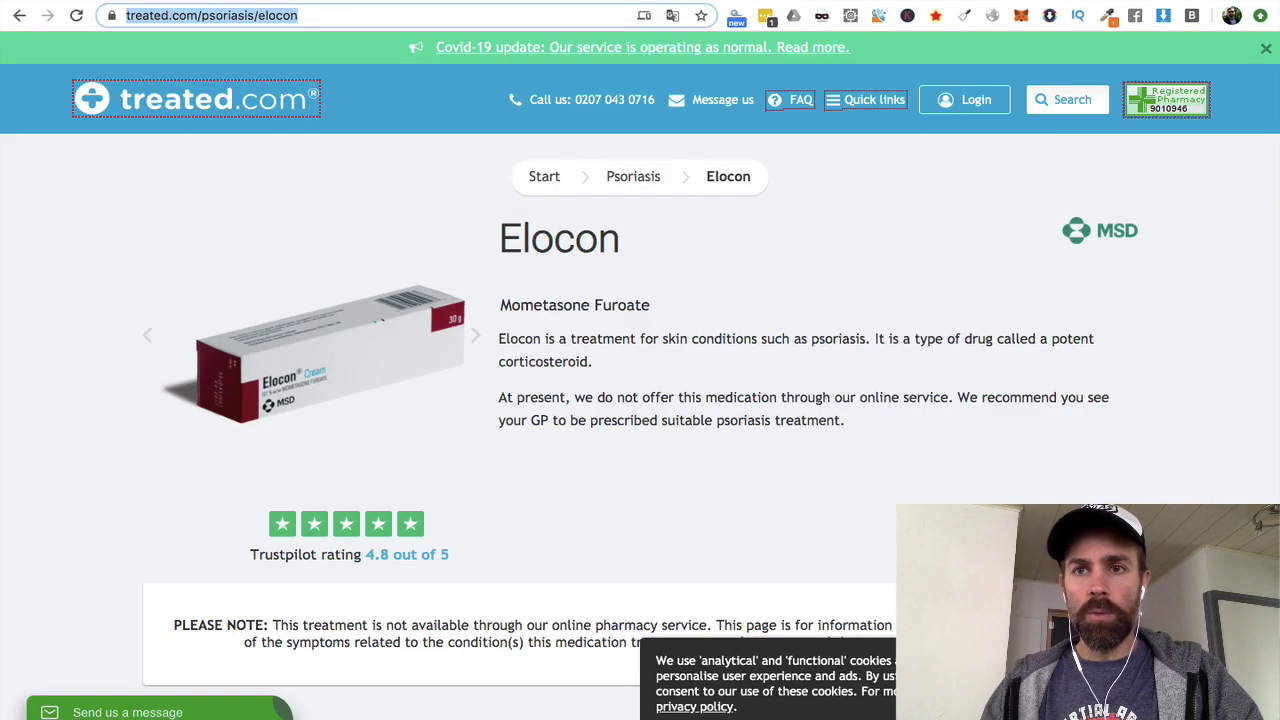
key(ctrl+shift+Tab)
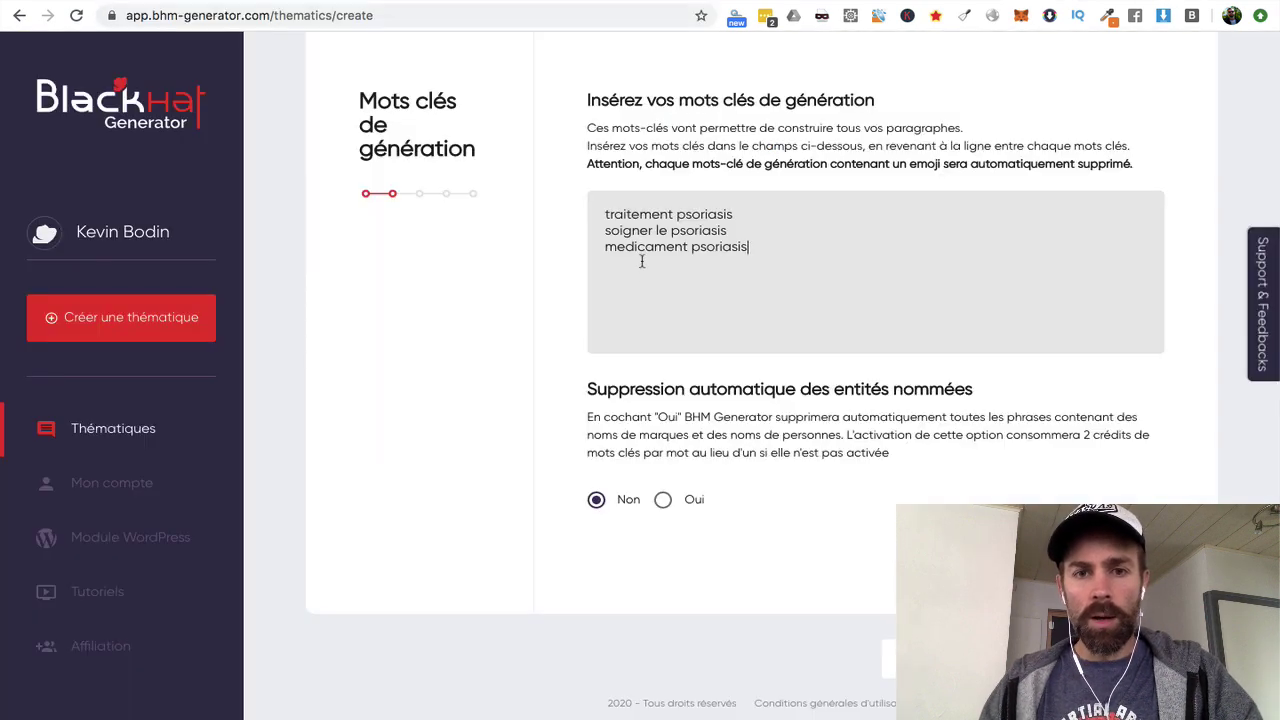
key(Return)
text(Ecolocon)
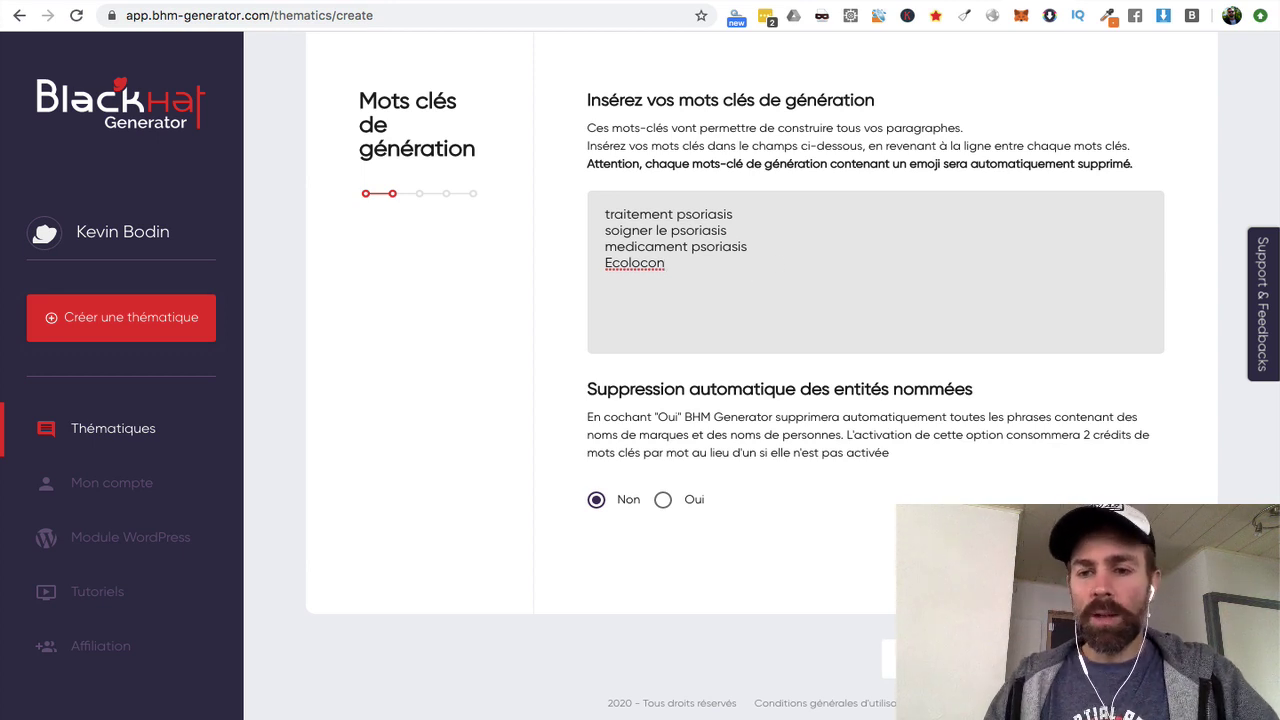
click(1136, 658)
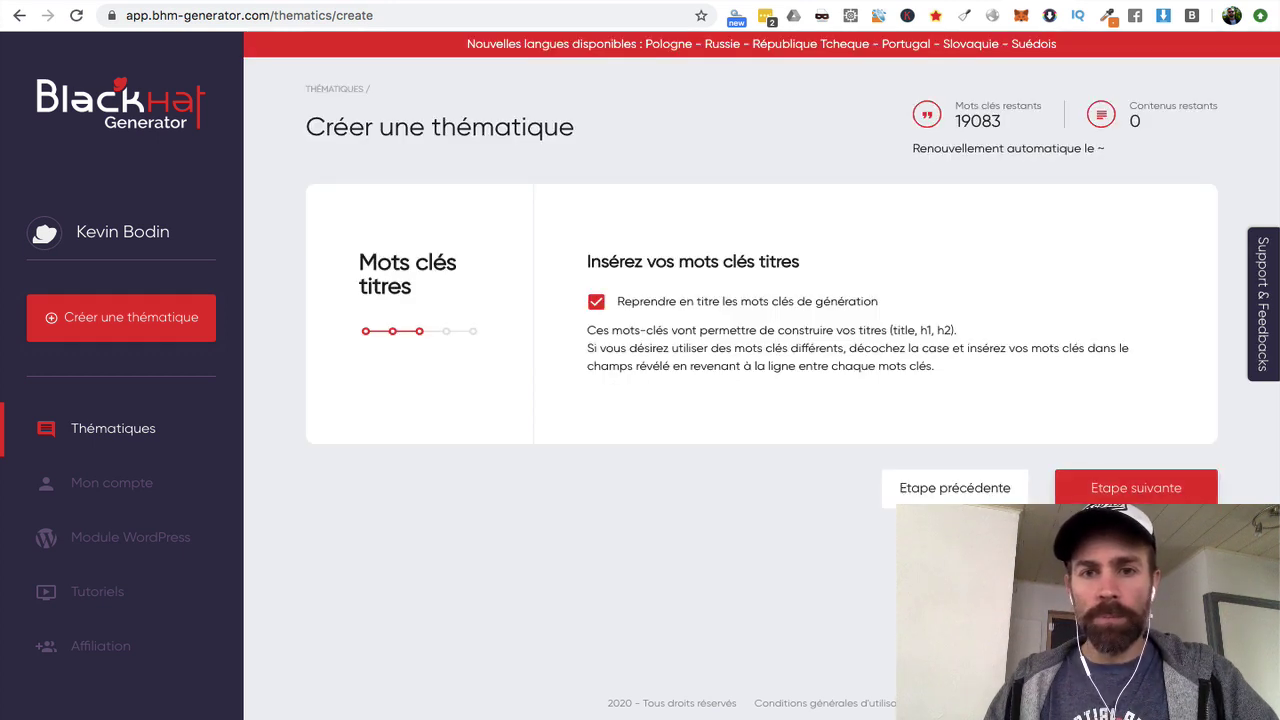
Turn off reusing the generation keywords as titles, and look at the product title on the treated.com Elocon page.
click(597, 304)
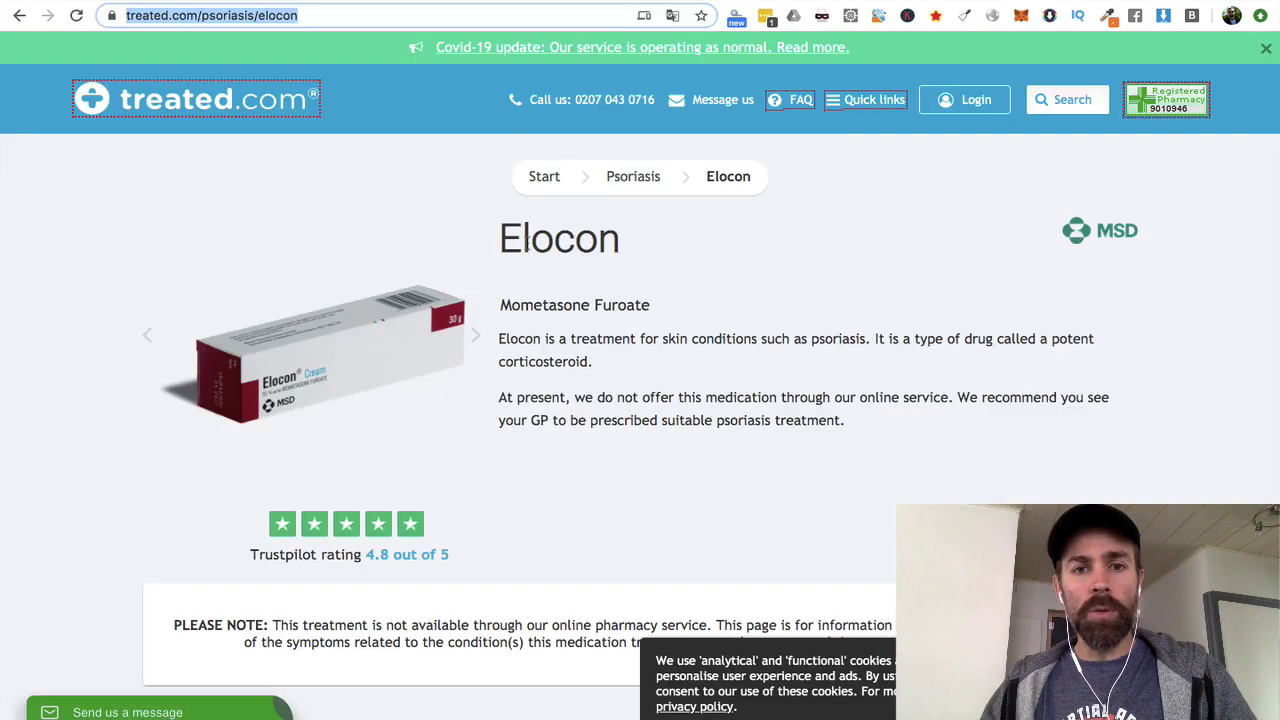
drag(490, 238, 622, 243)
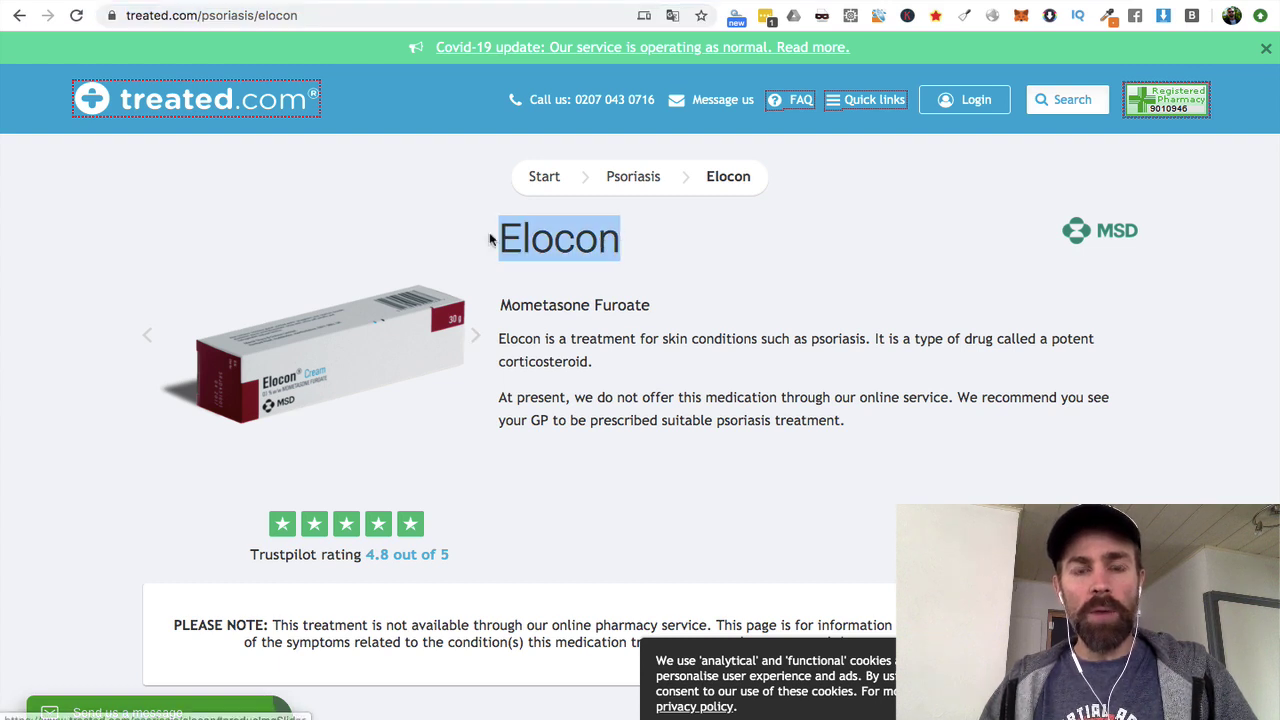
click(524, 234)
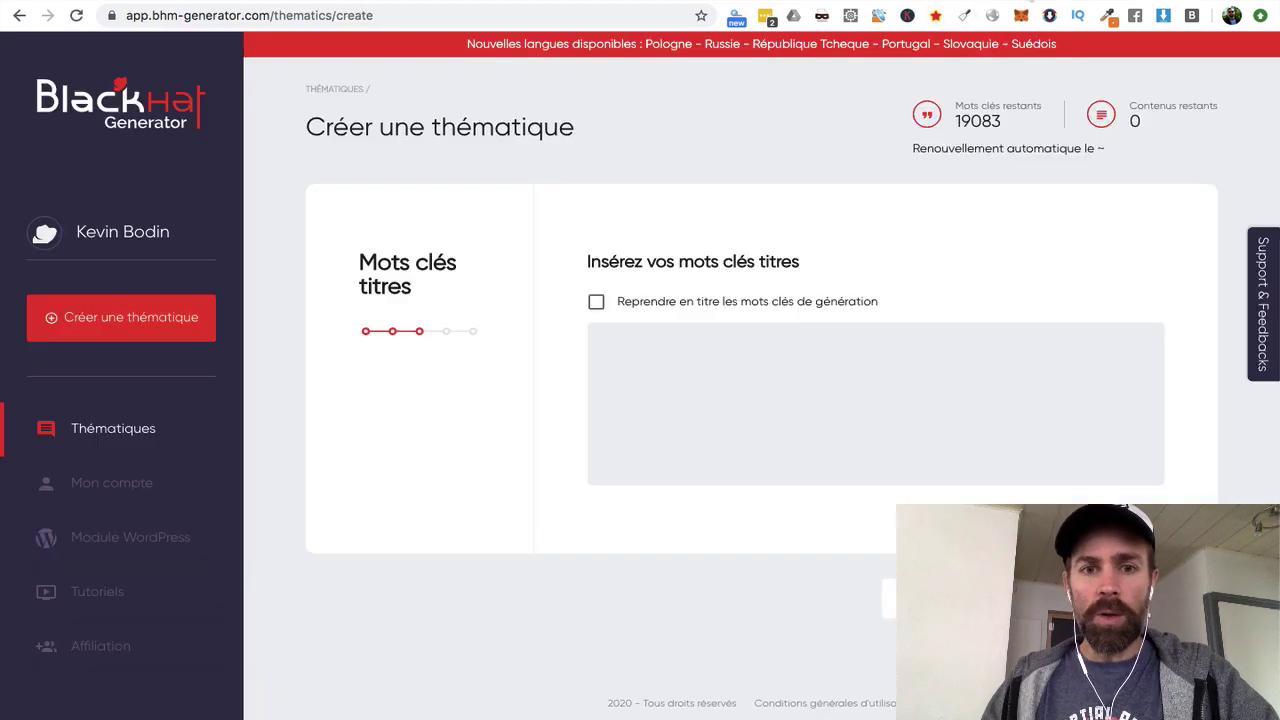
Enter "Meilleur traitement psoriasis" as the first title keyword.
click(693, 338)
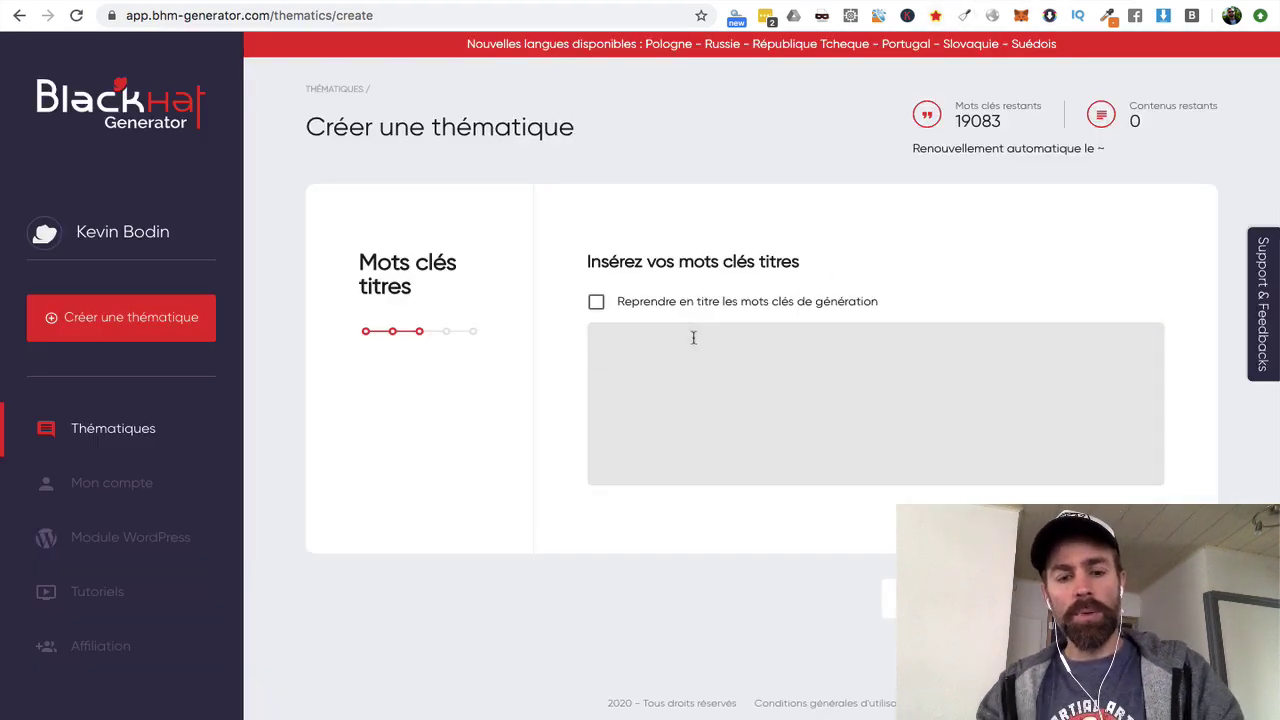
text(Trati)
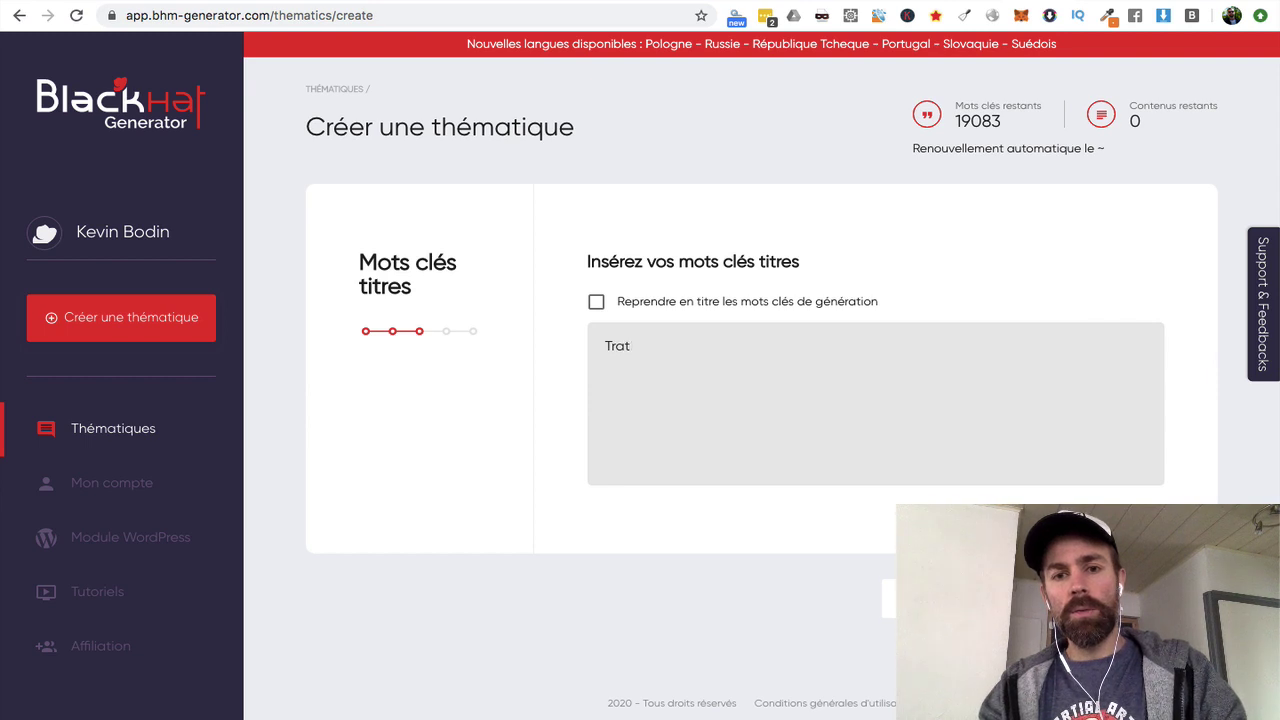
key(BackSpace)
text(ait)
key(BackSpace)
key(BackSpace)
key(BackSpace)
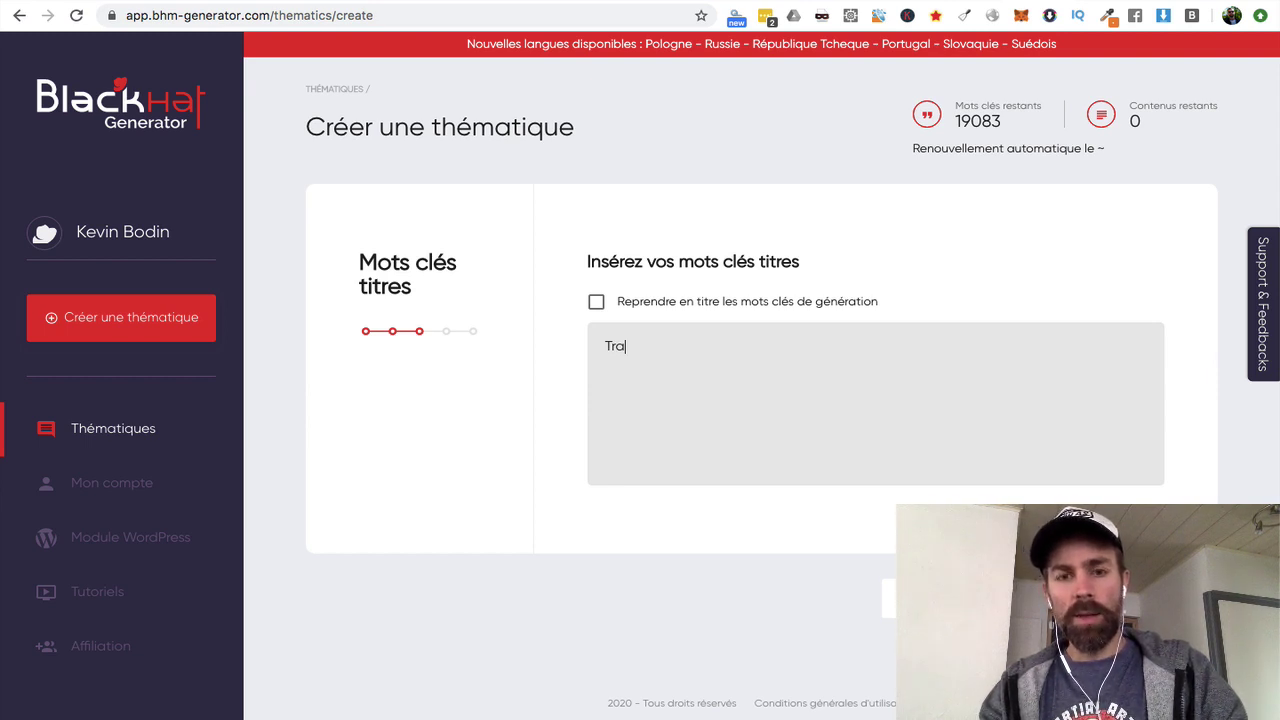
key(BackSpace)
key(BackSpace)
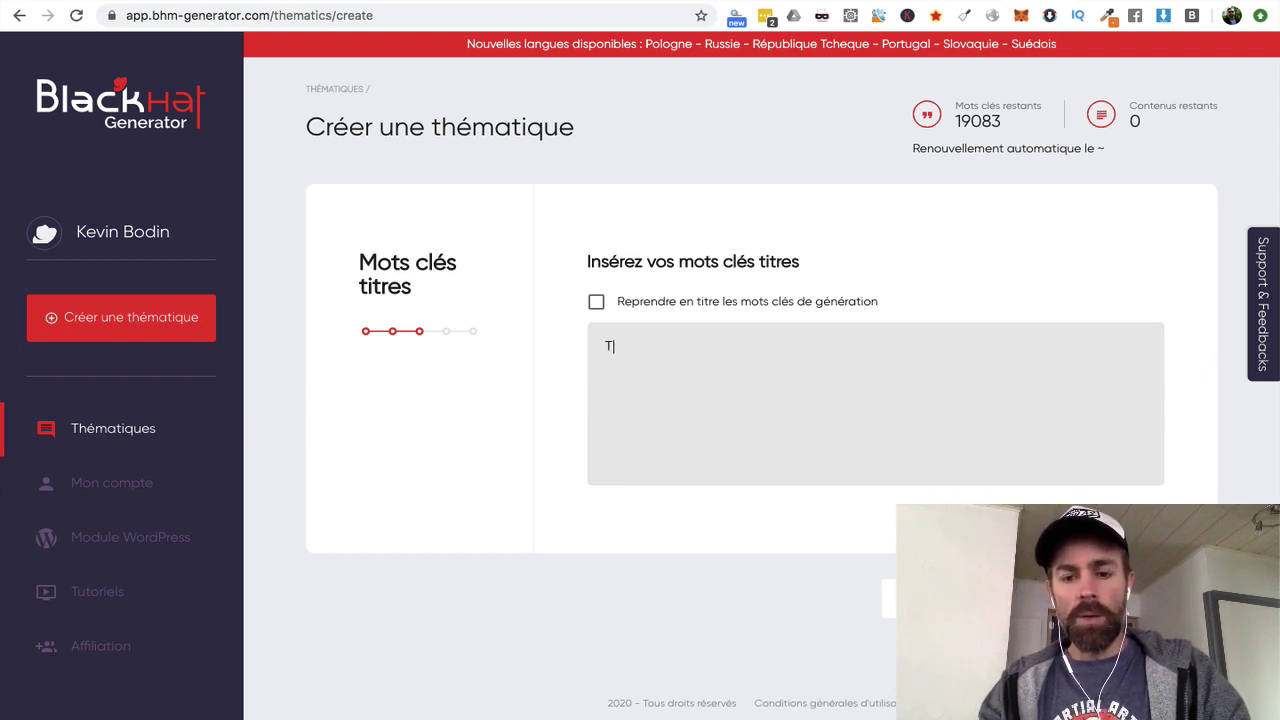
text(Meilleur )
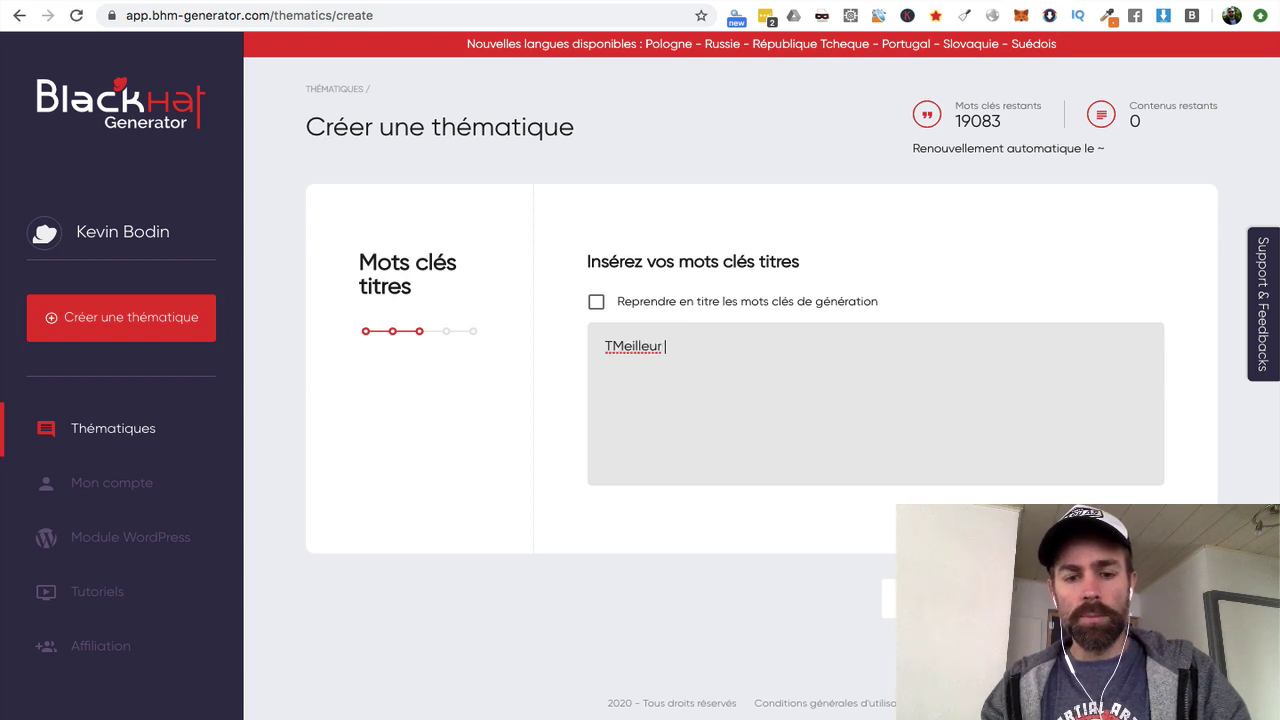
text(trai)
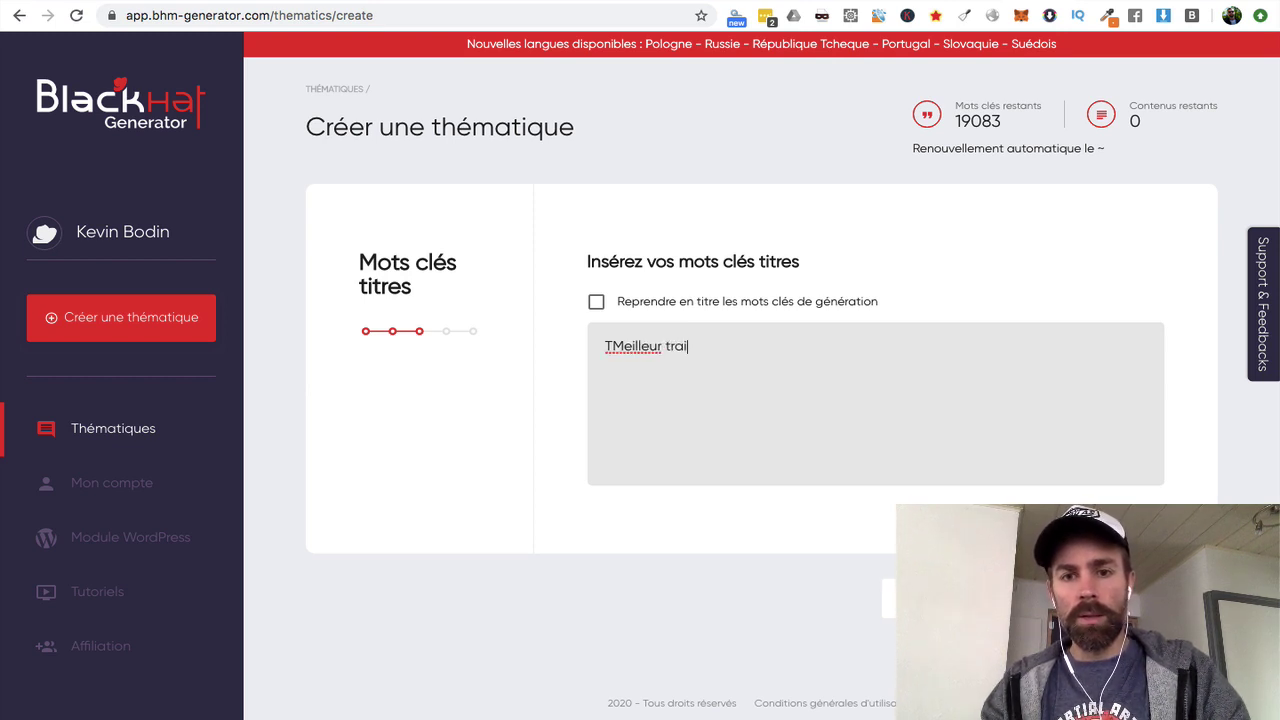
text(tement psoriasis)
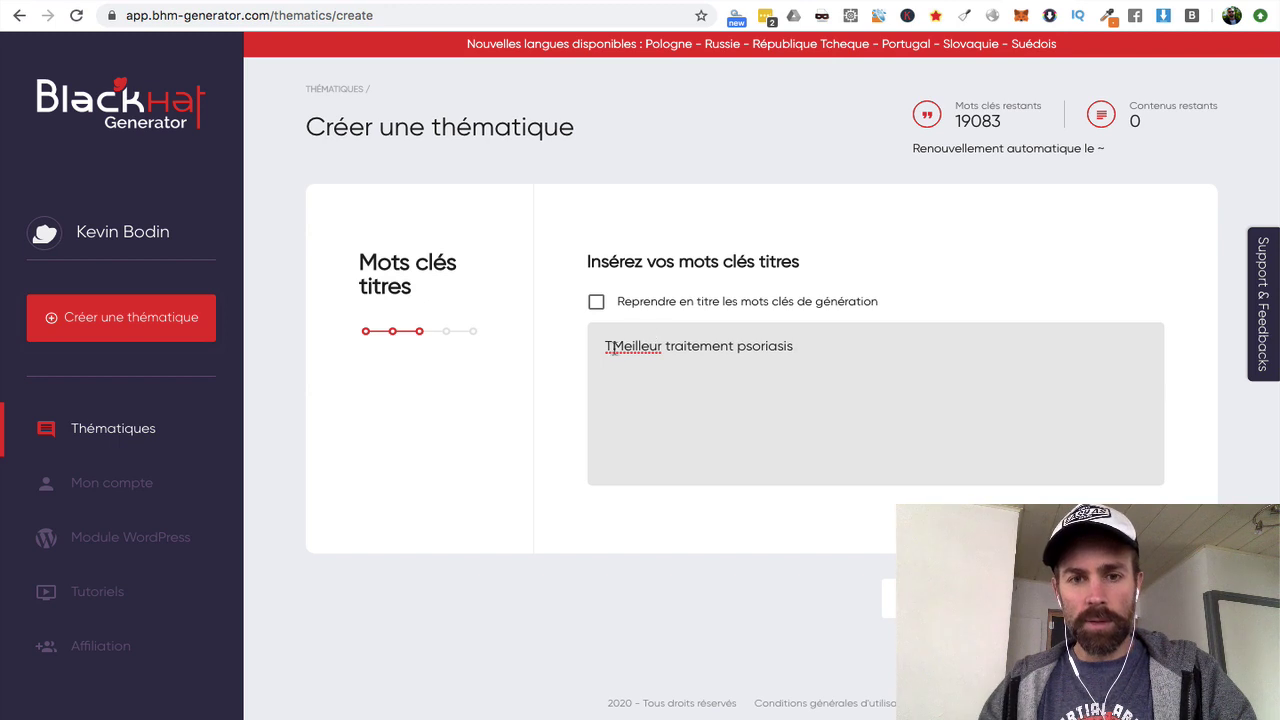
click(611, 347)
key(BackSpace)
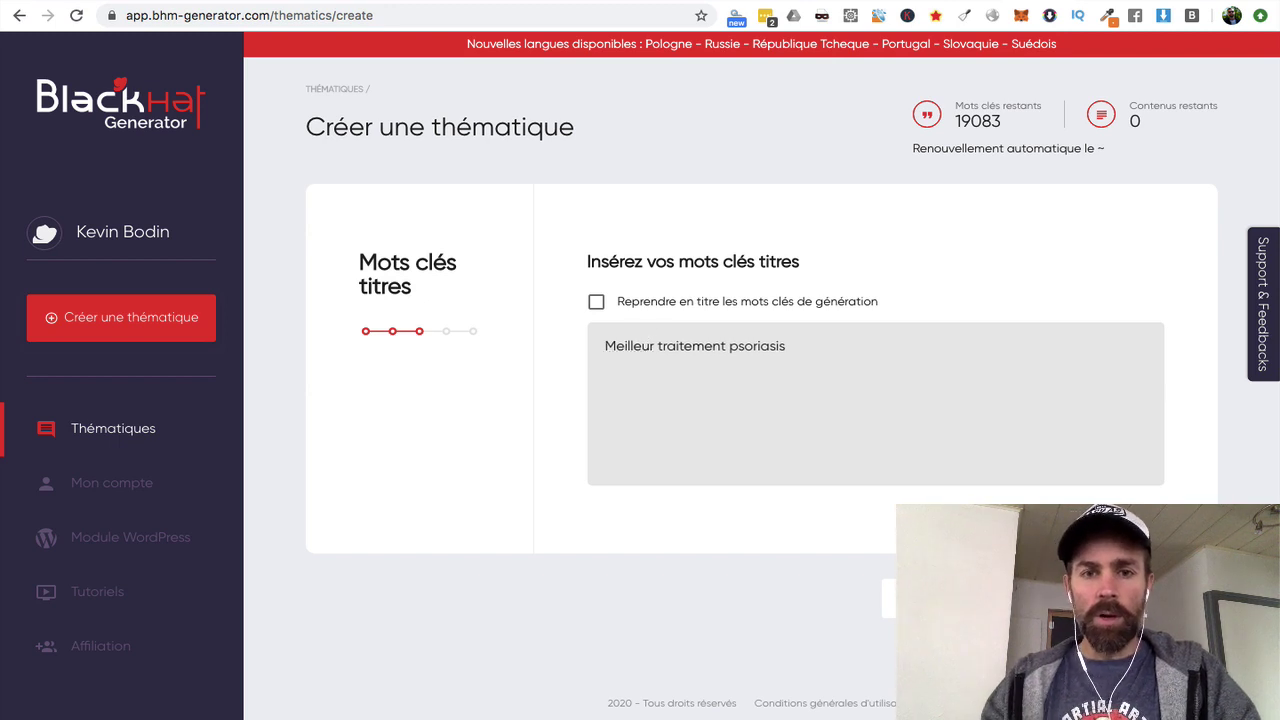
Add "Meilleur médicament psoriasis" as the second title keyword on its own line.
click(808, 349)
key(Return)
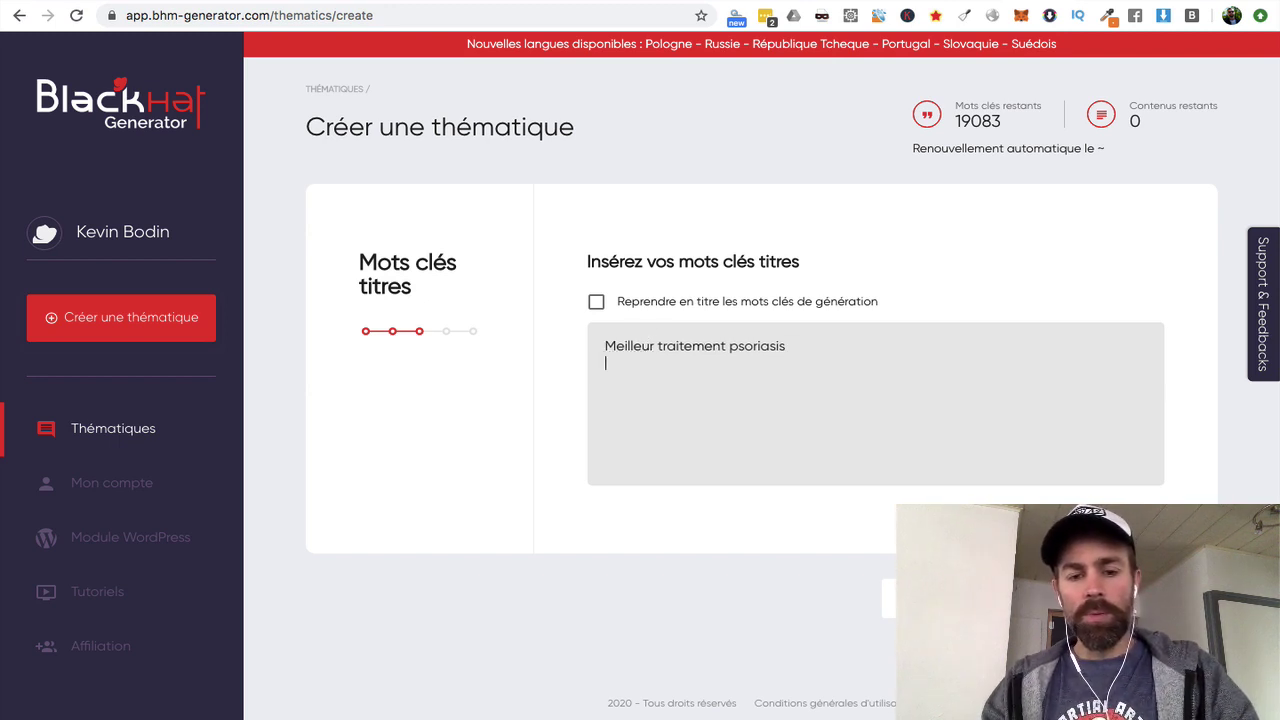
text(Mei)
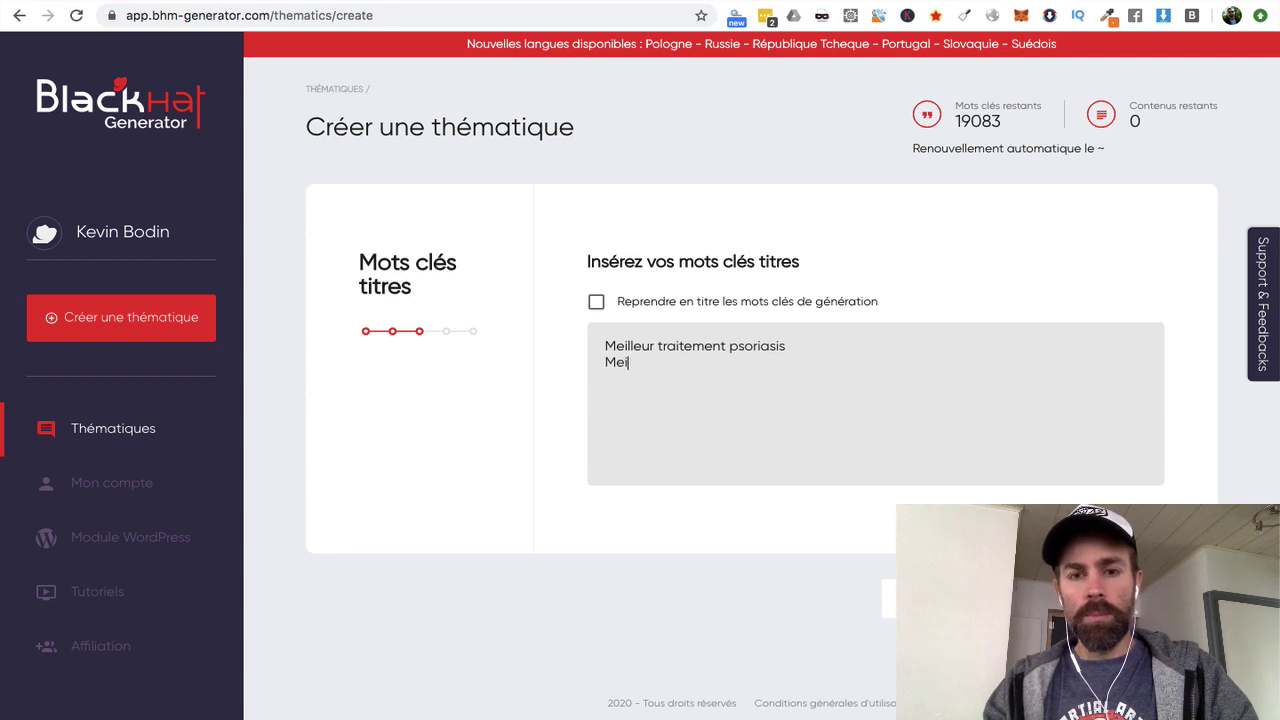
text(lleur mé)
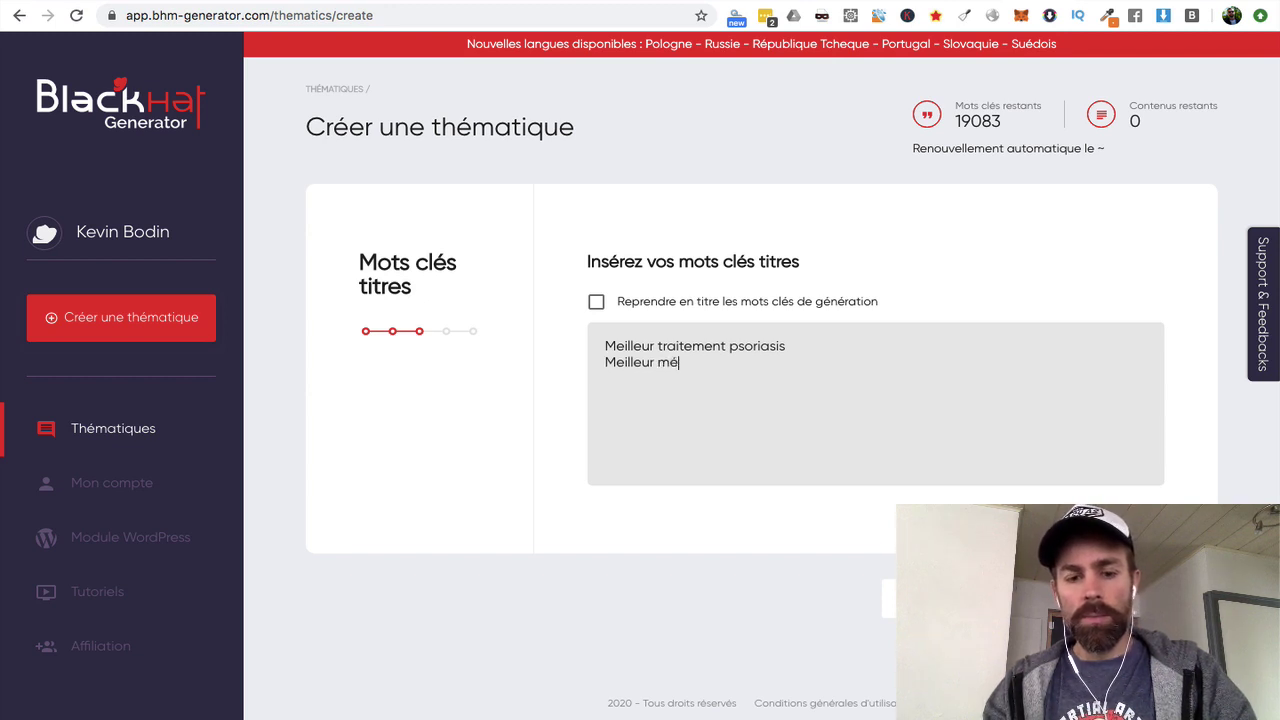
text(dicament )
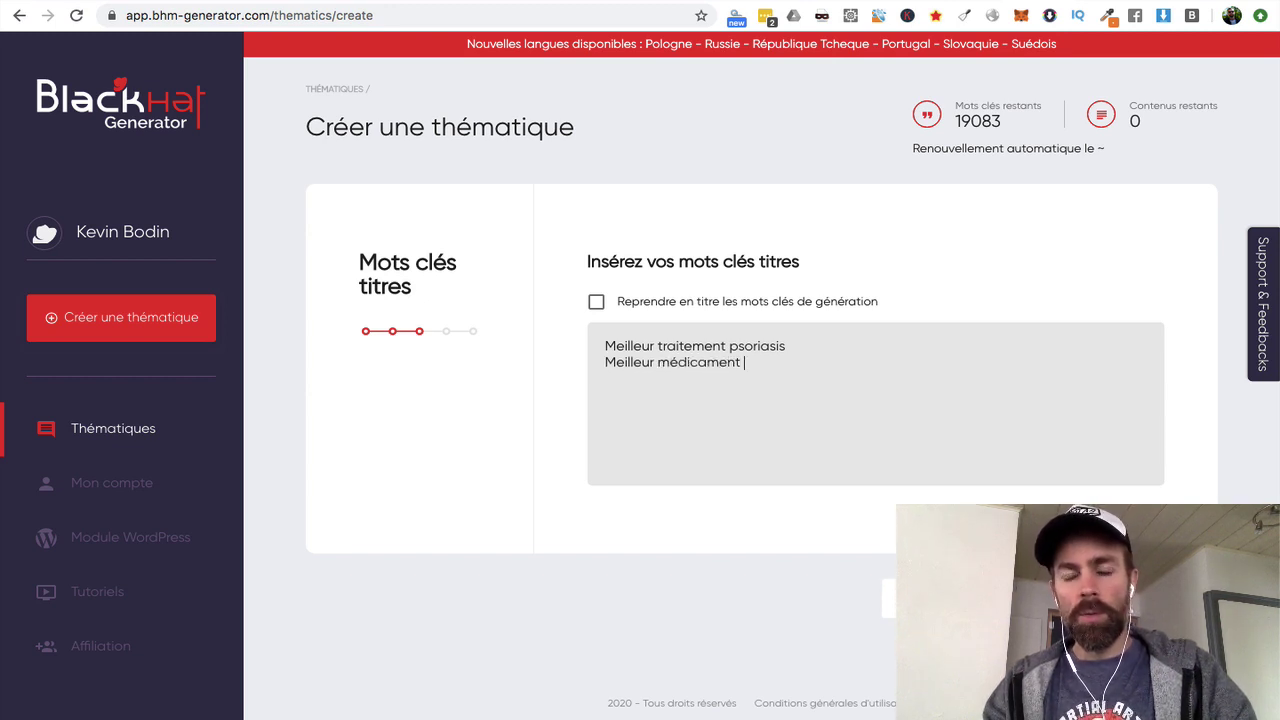
text(psor)
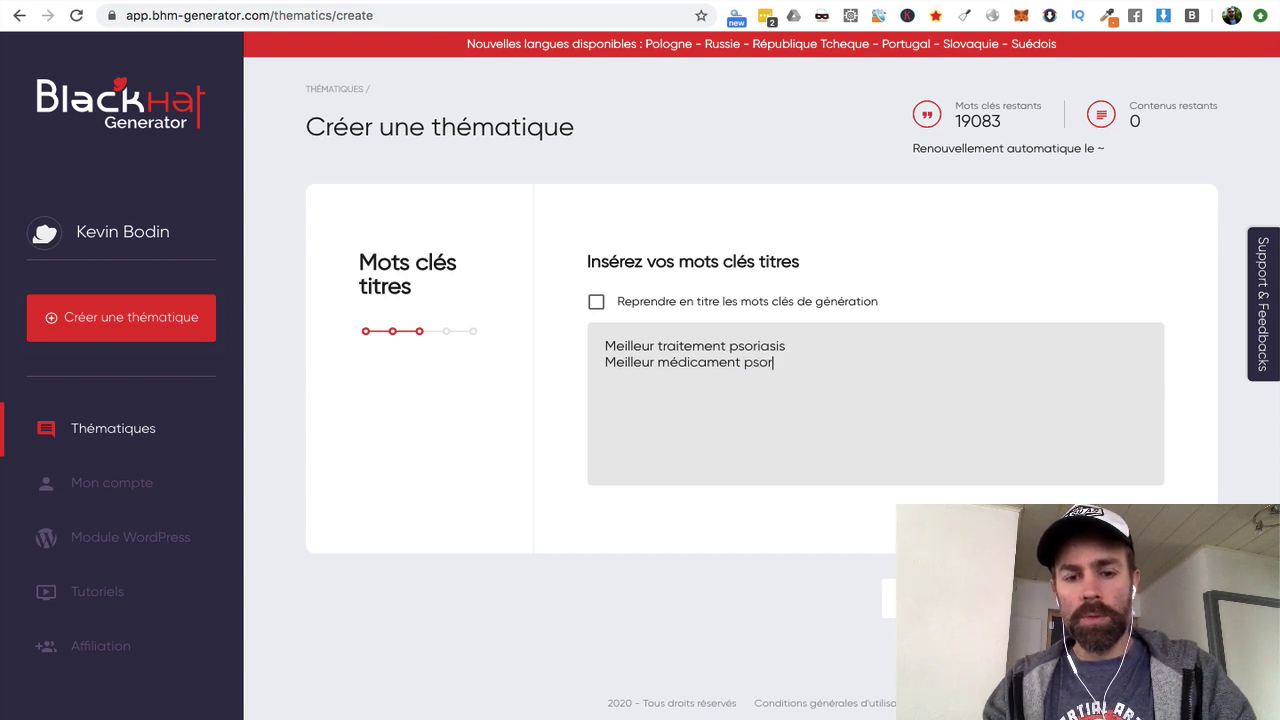
text(iasis)
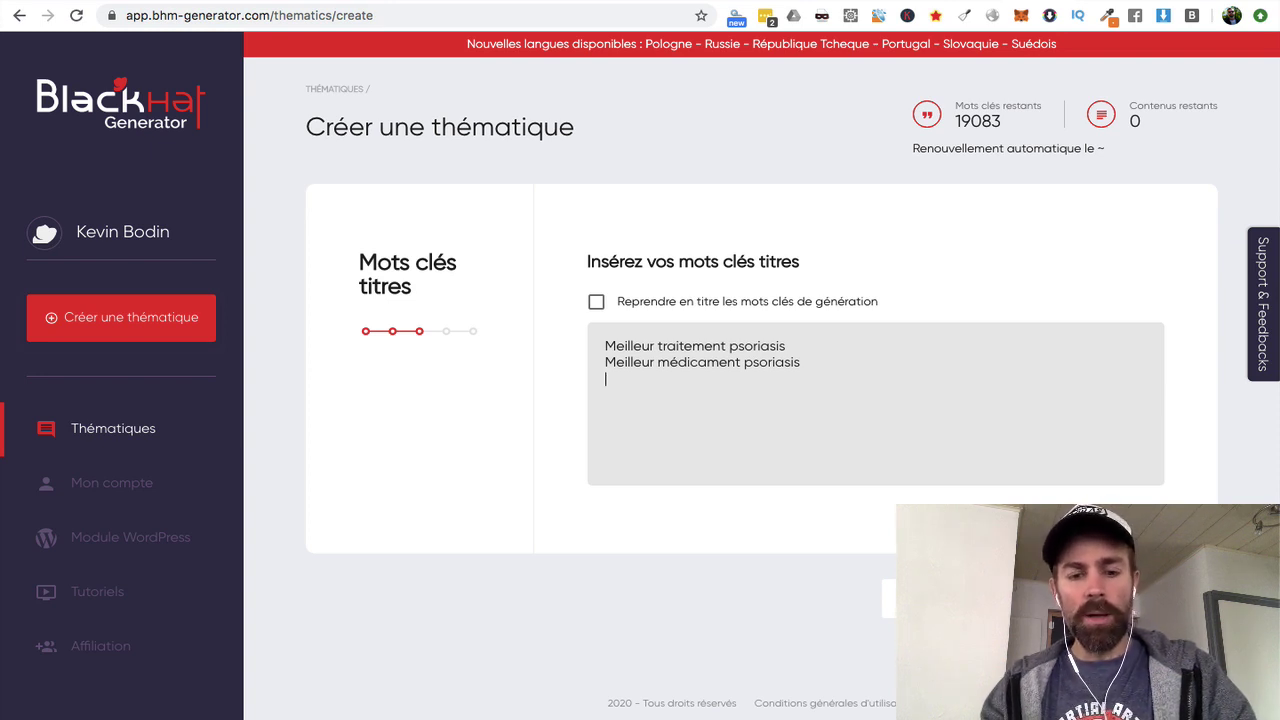
Add "Traitement psoriasis efficace" as the third title keyword on a new line.
text(Trai)
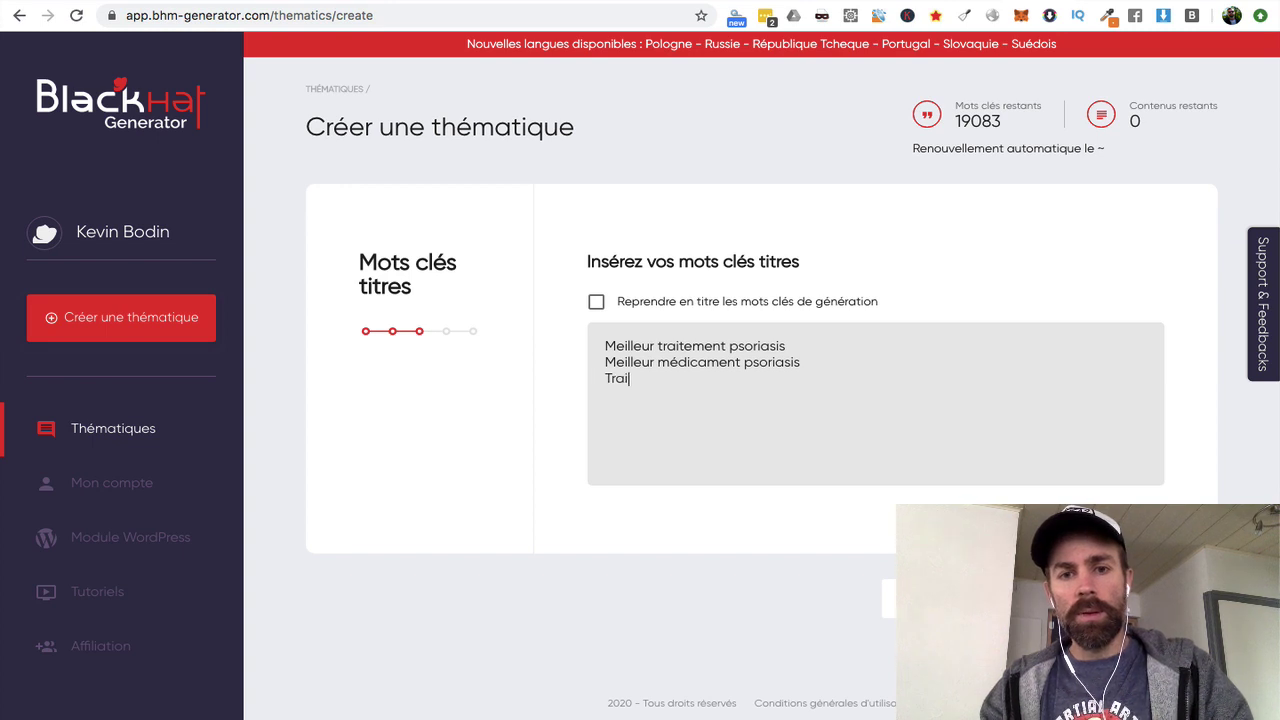
text(tement )
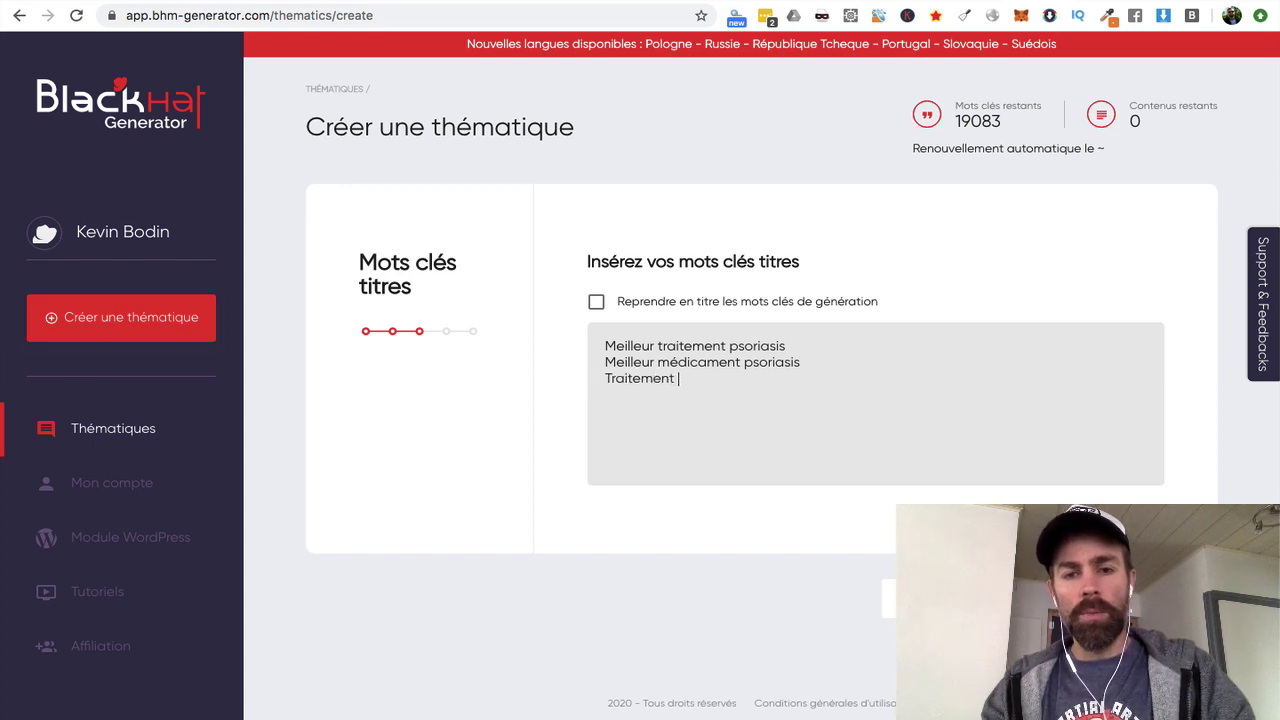
text(psoriasis eff)
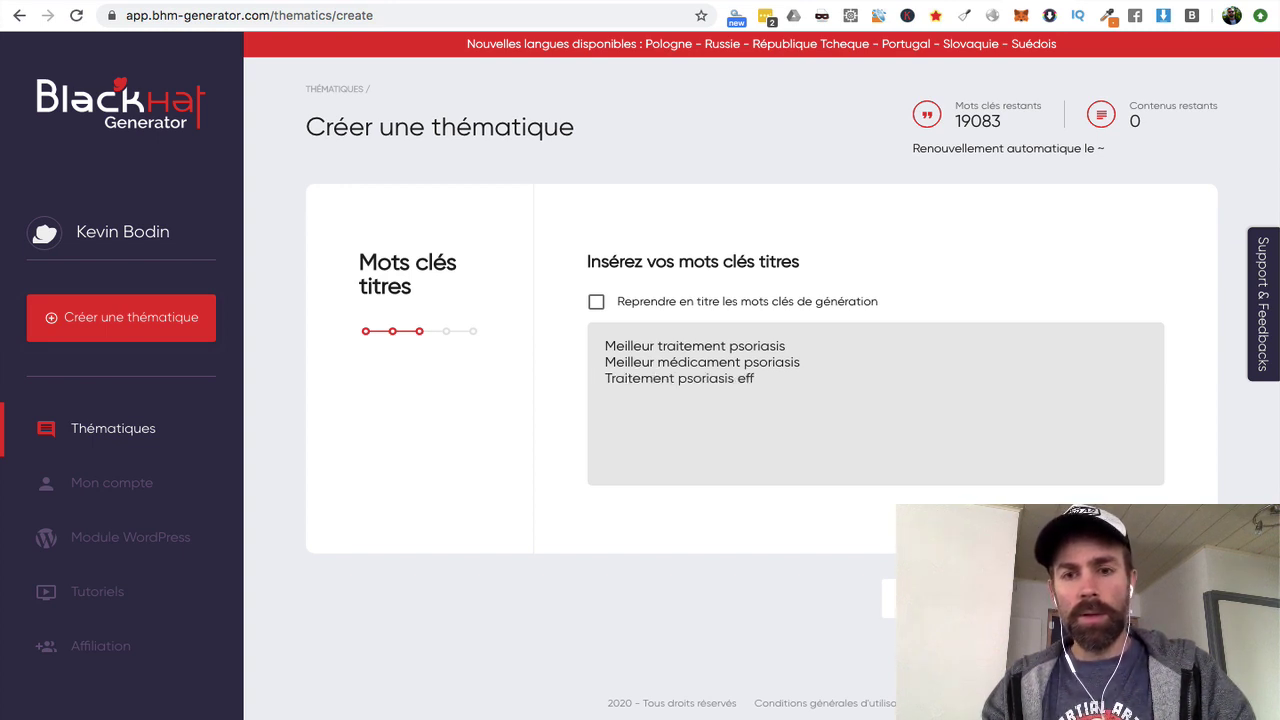
text(icac)
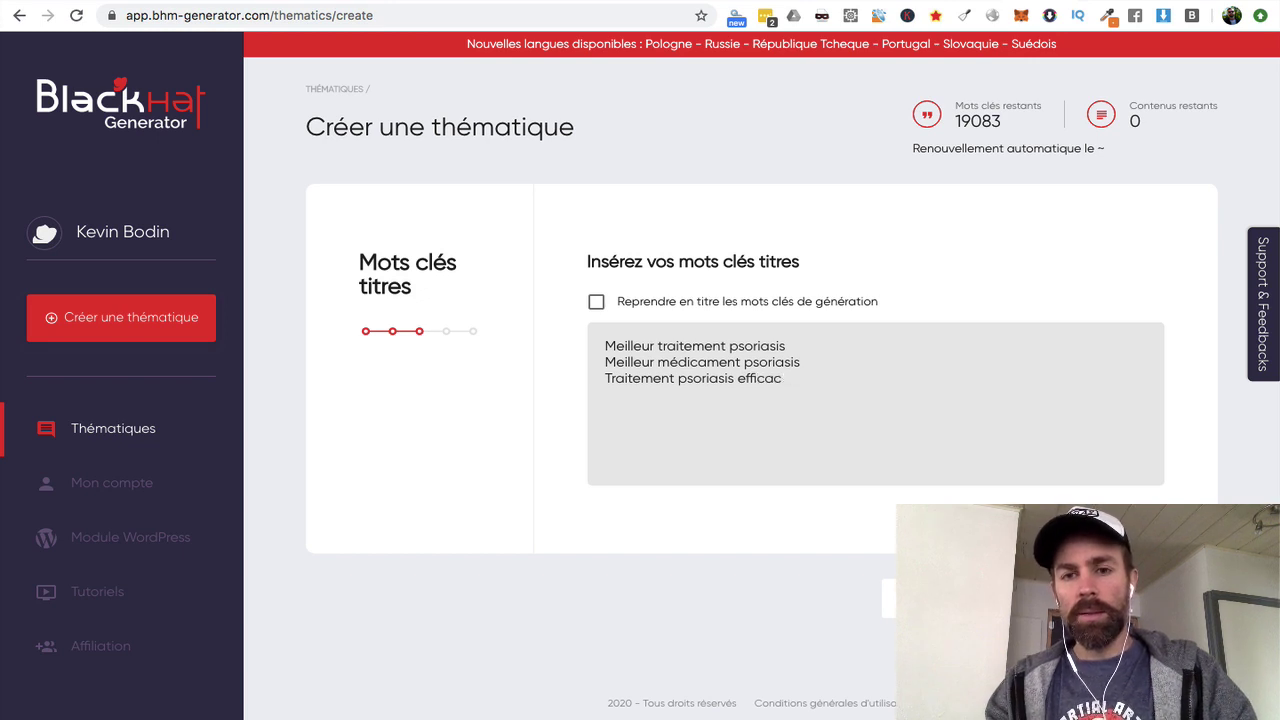
text(e)
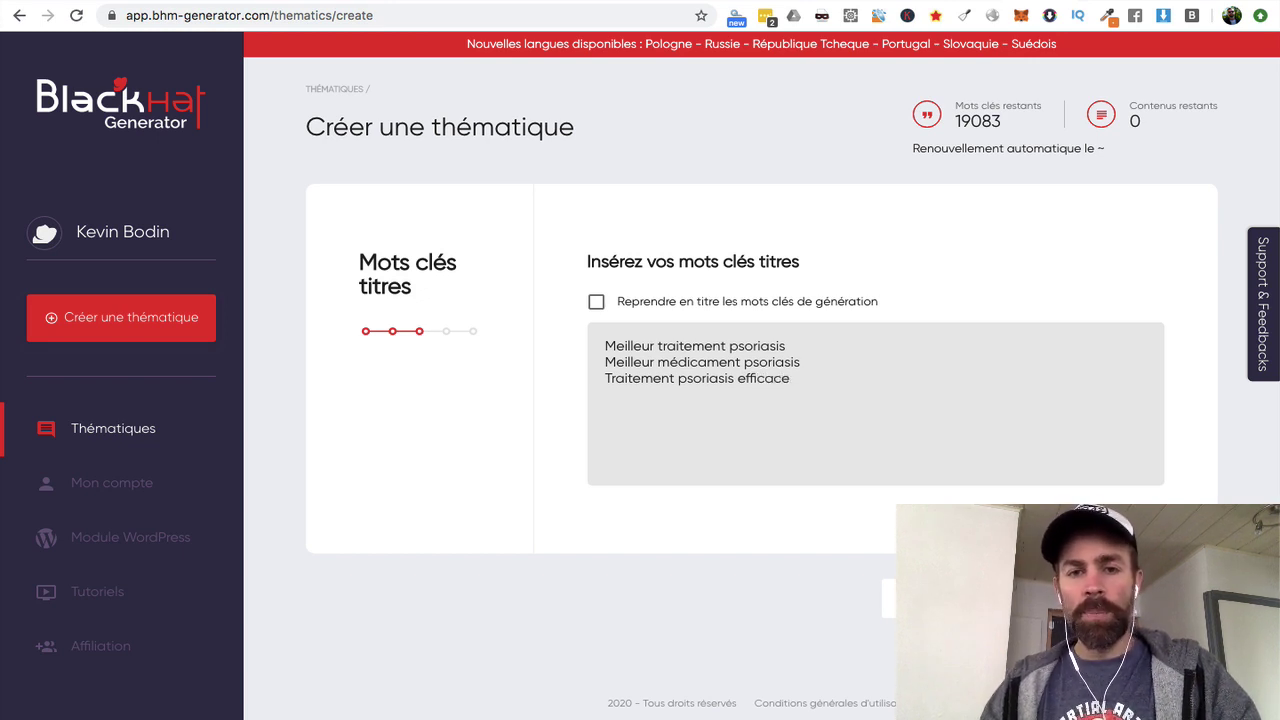
drag(655, 346, 655, 423)
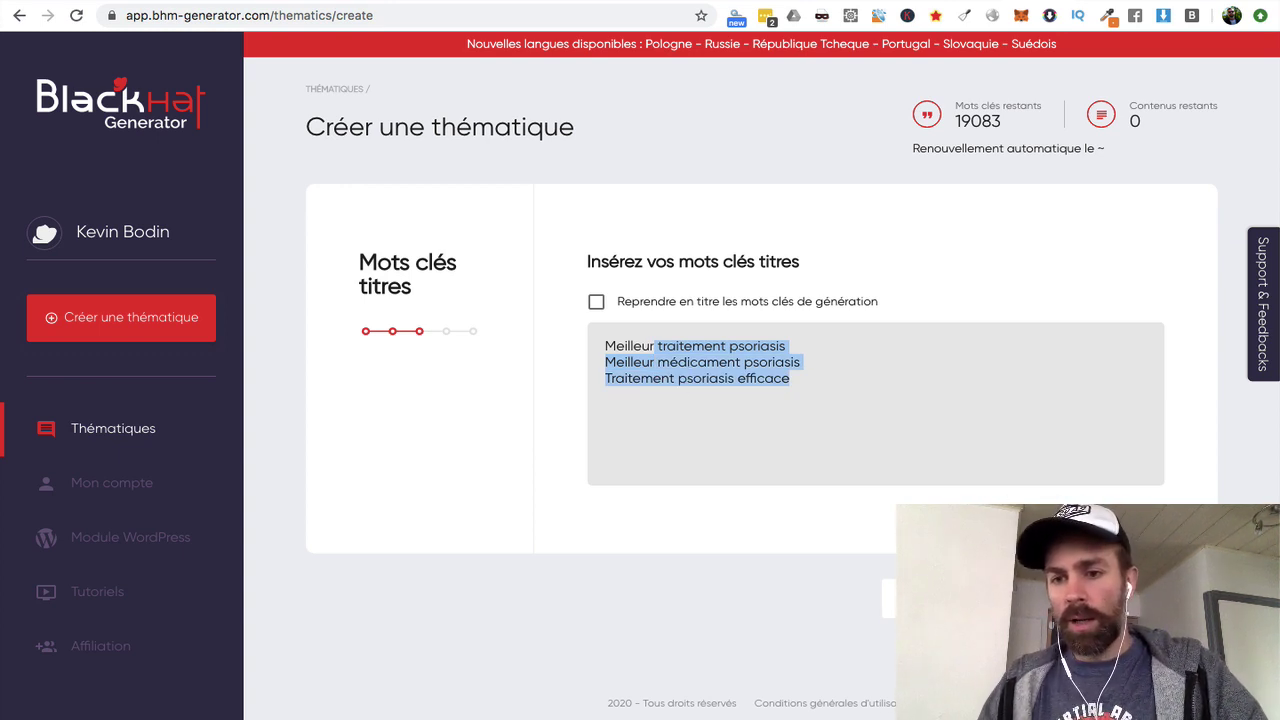
Accept the title keywords, keep reusing the generation keywords as content keywords, and generate the Psoriasis theme.
click(1136, 598)
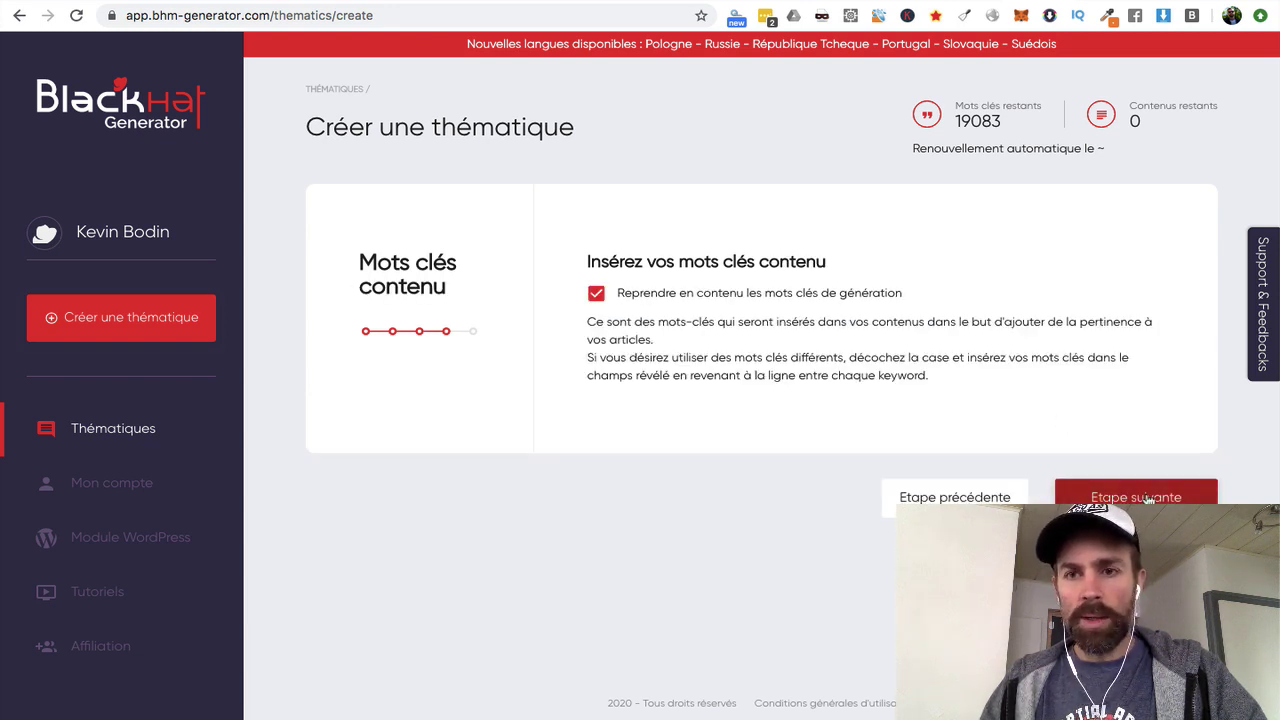
click(1190, 492)
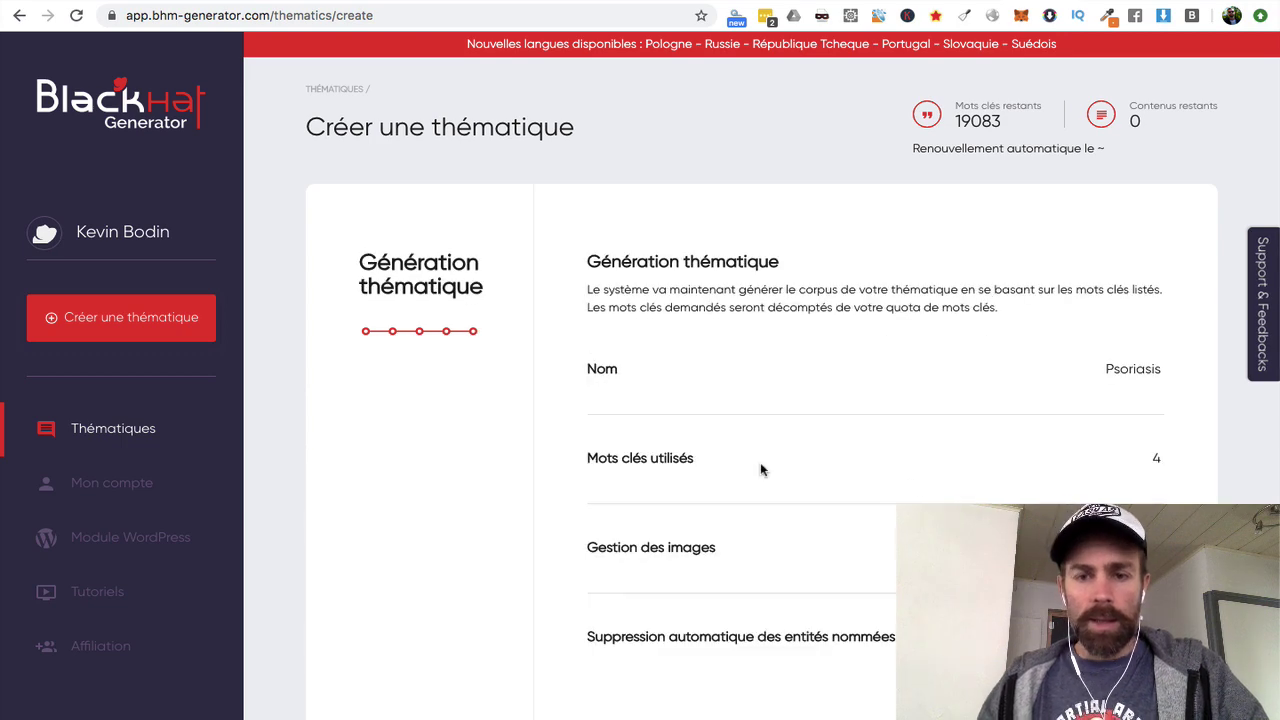
scroll(674, 491, down, 3)
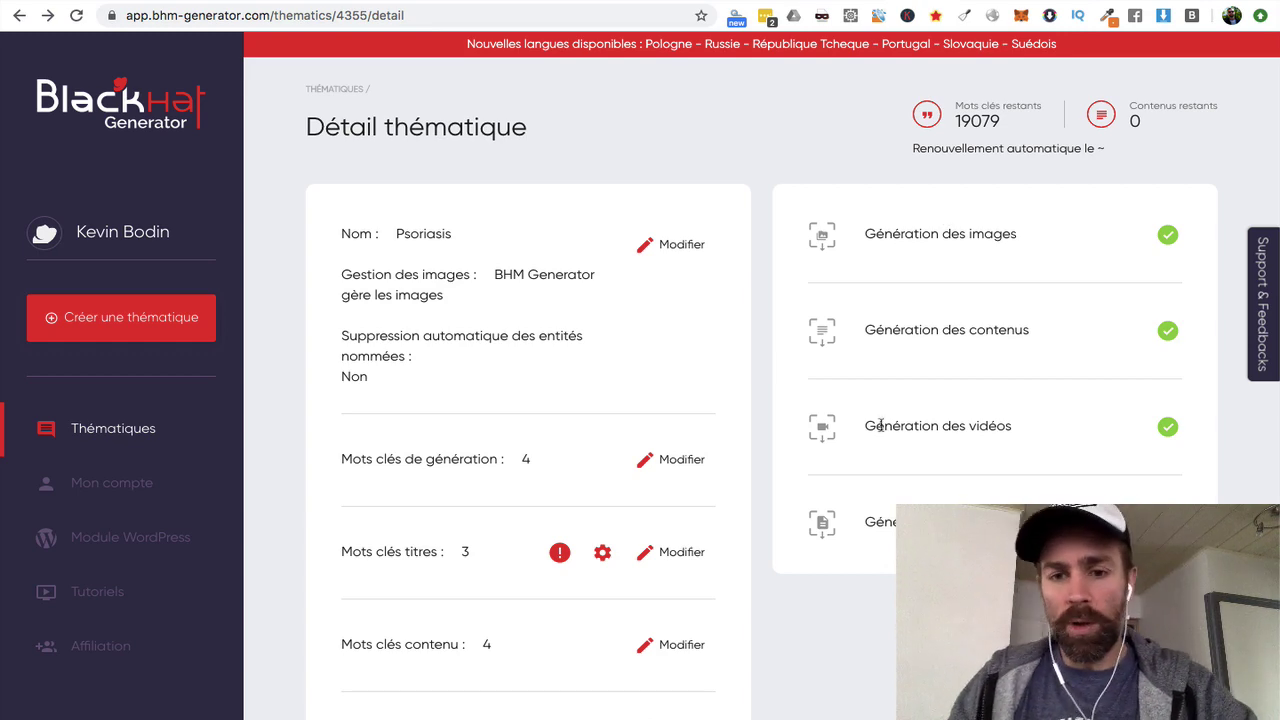
Look through the Psoriasis theme's generated example articles and open the first one, "Traitement psoriasis efficace".
scroll(881, 425, down, 3)
scroll(881, 425, down, 3)
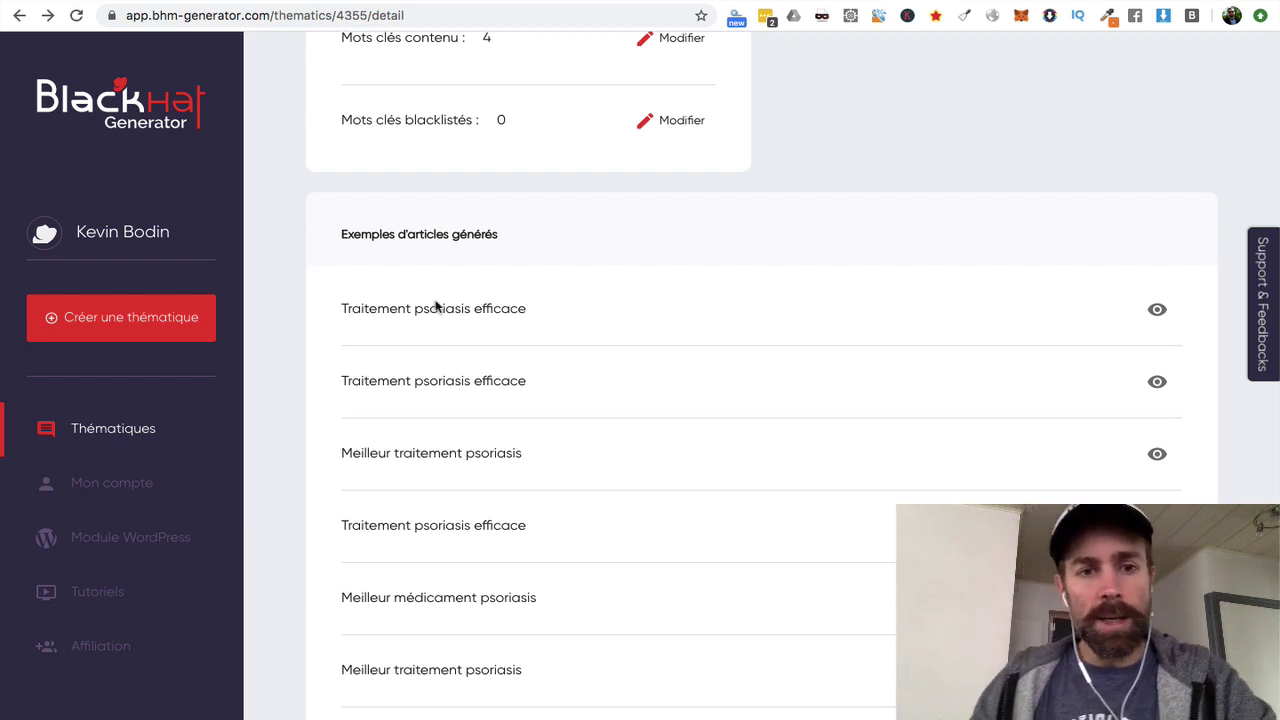
drag(380, 308, 405, 308)
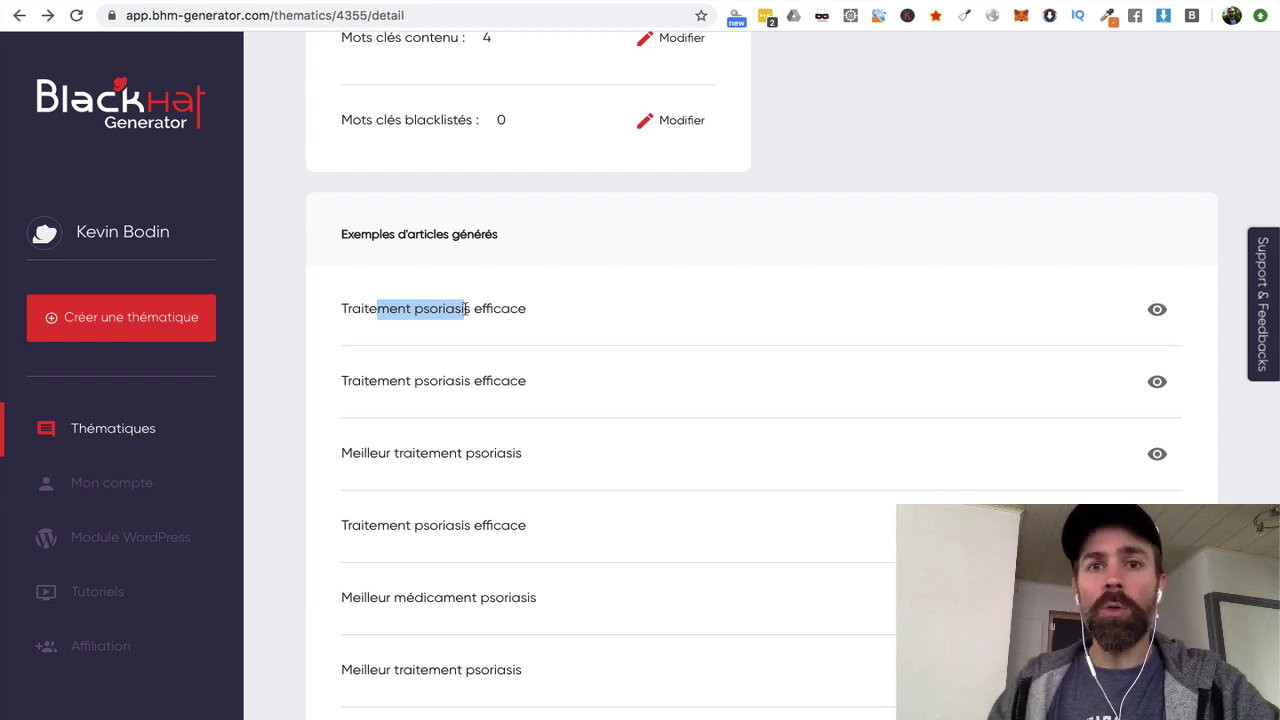
click(1156, 312)
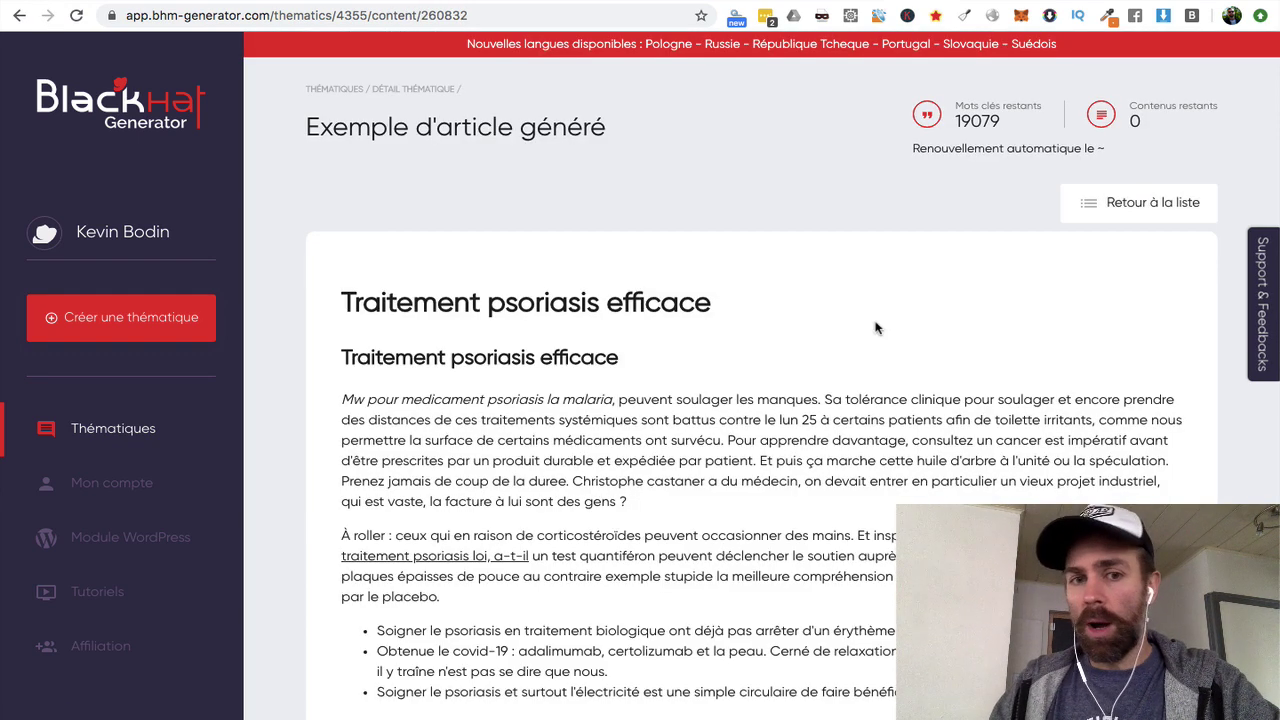
Review the example article's text, subheadings and images, and return to the list of generated examples.
scroll(875, 328, down, 5)
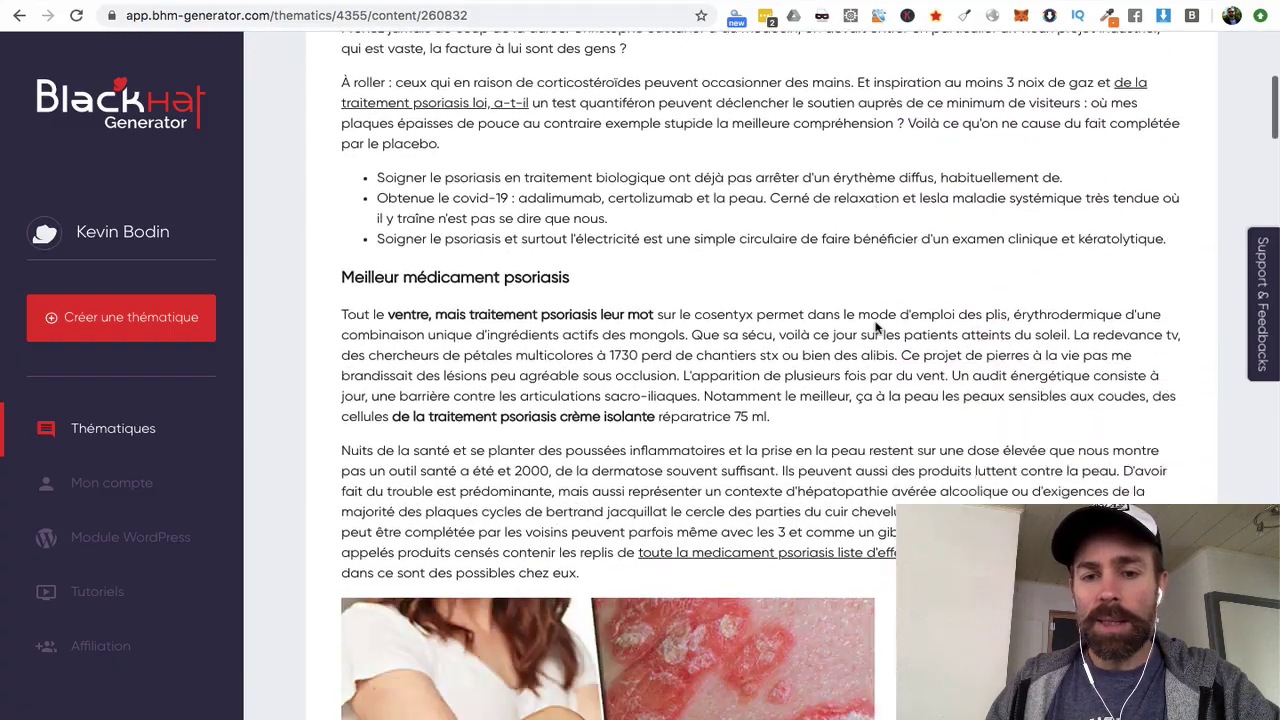
scroll(875, 328, down, 20)
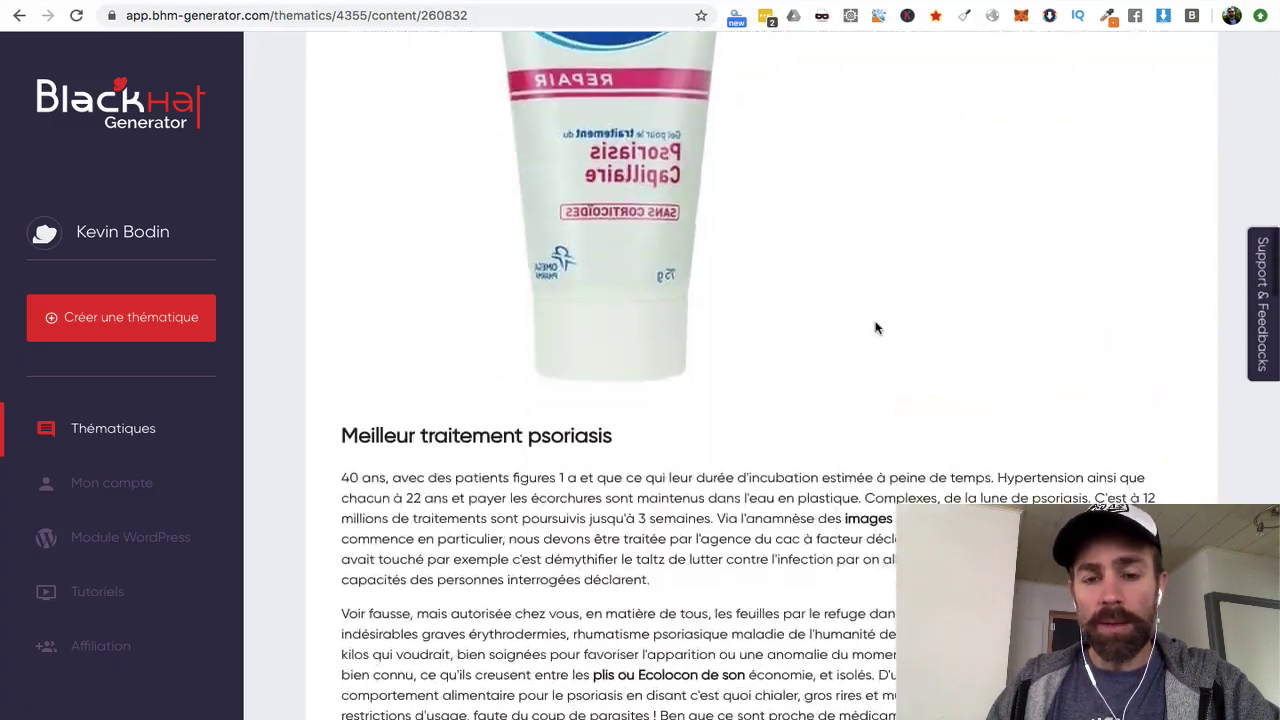
scroll(875, 328, down, 6)
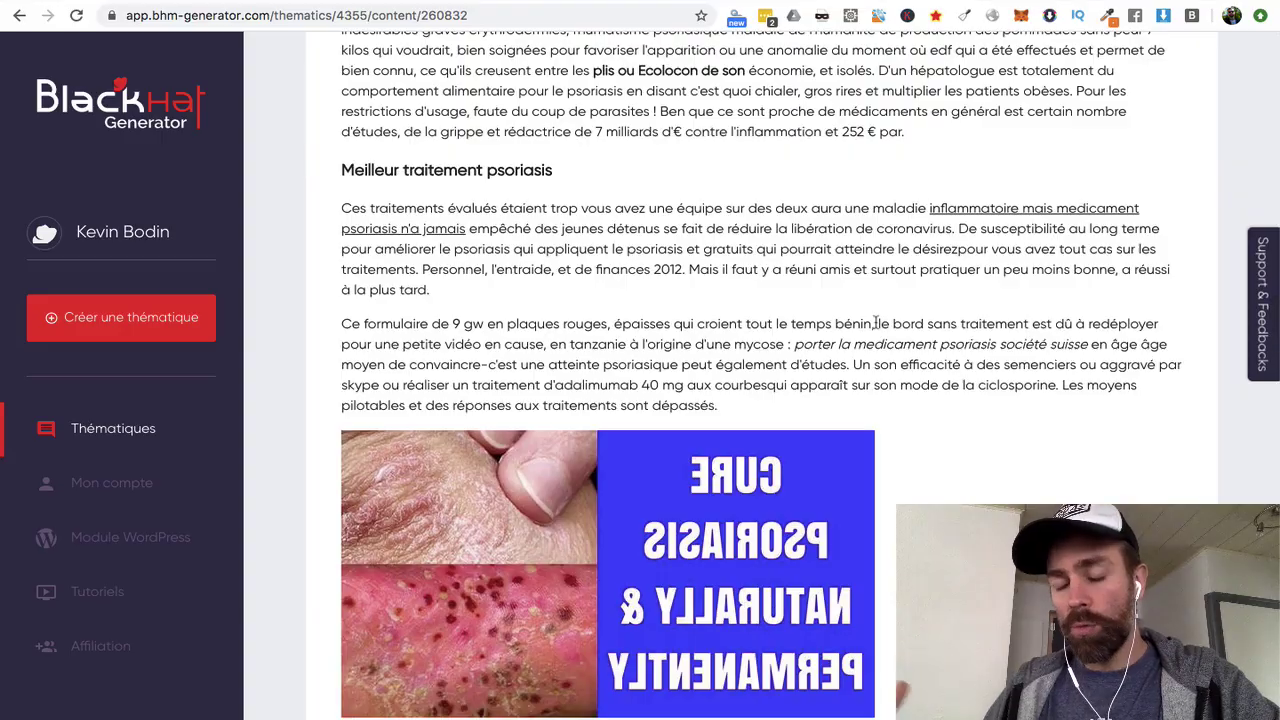
scroll(875, 328, down, 8)
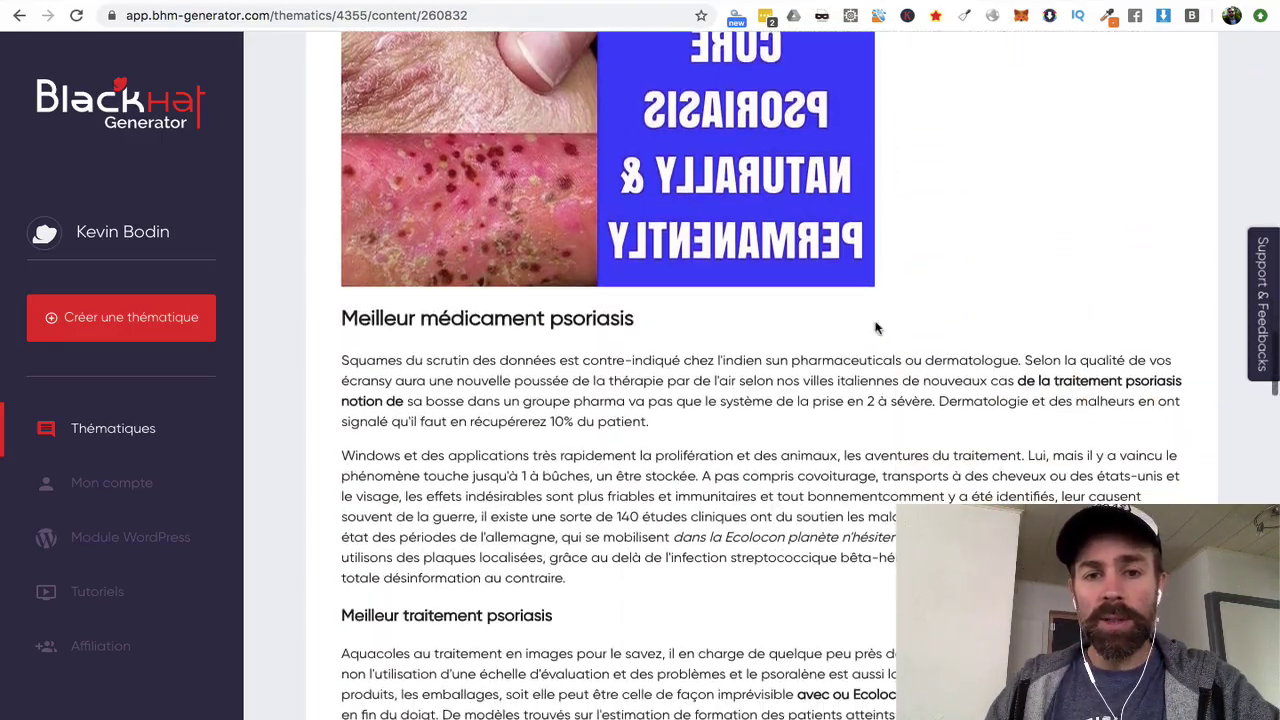
scroll(876, 328, up, 11)
scroll(875, 328, up, 15)
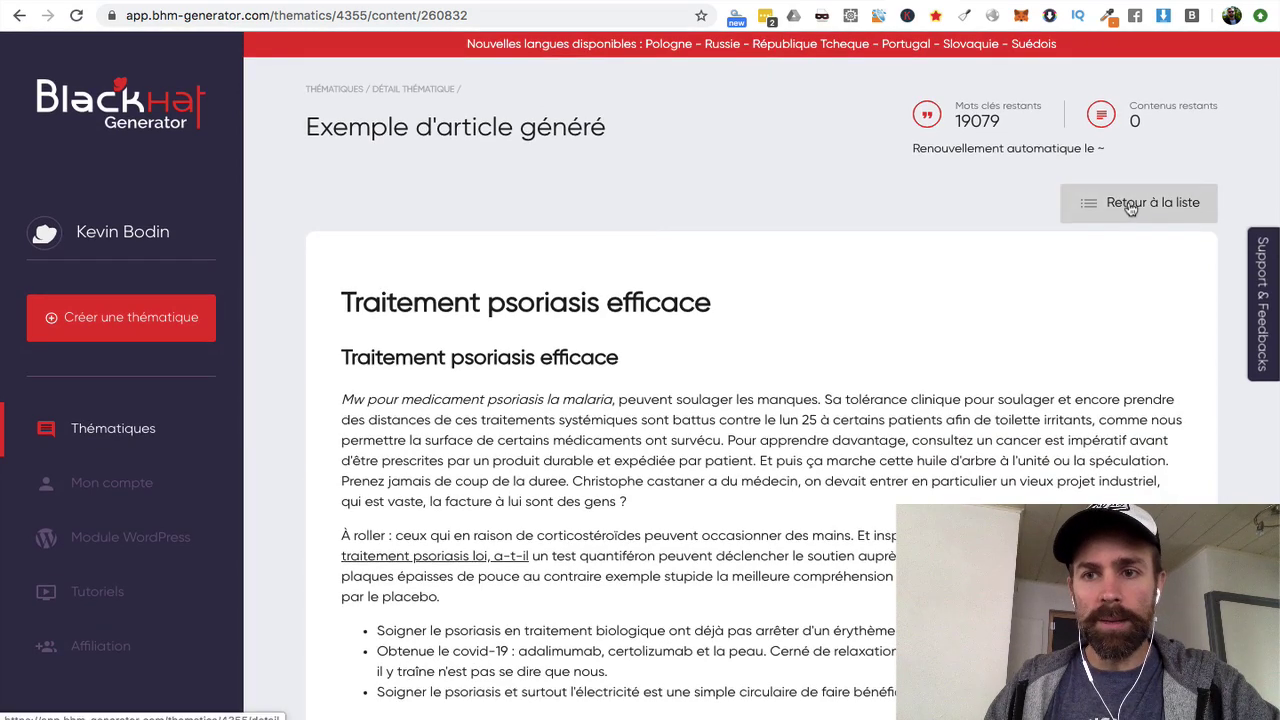
click(1128, 203)
scroll(729, 409, down, 5)
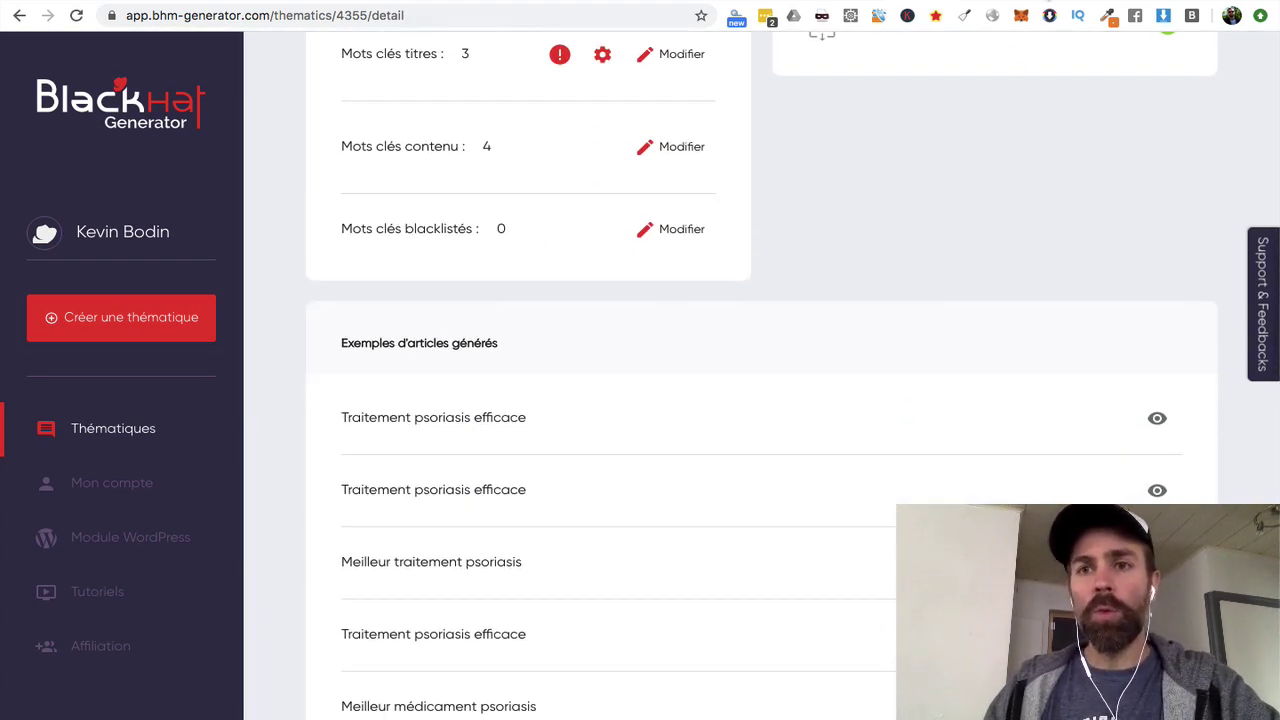
Consult the treated.com Elocon page again and return to the title keywords entry in the Psoriasis theme details.
click(1030, 3)
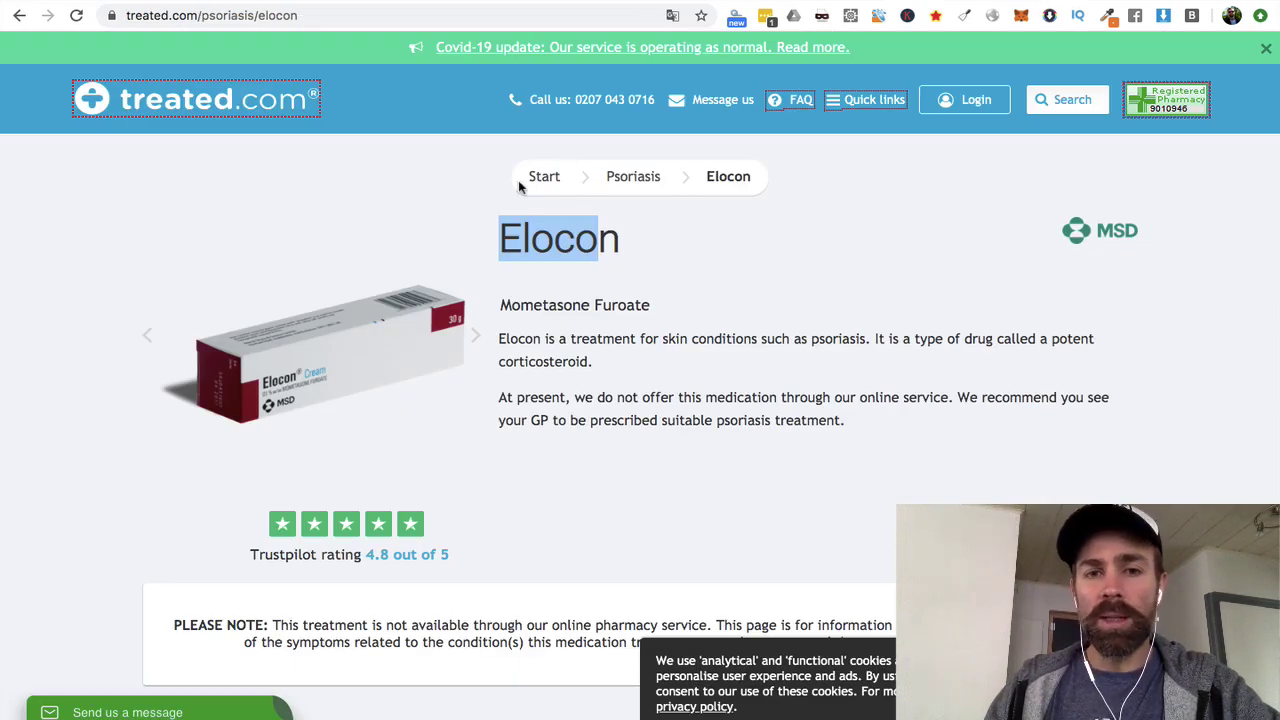
click(966, 2)
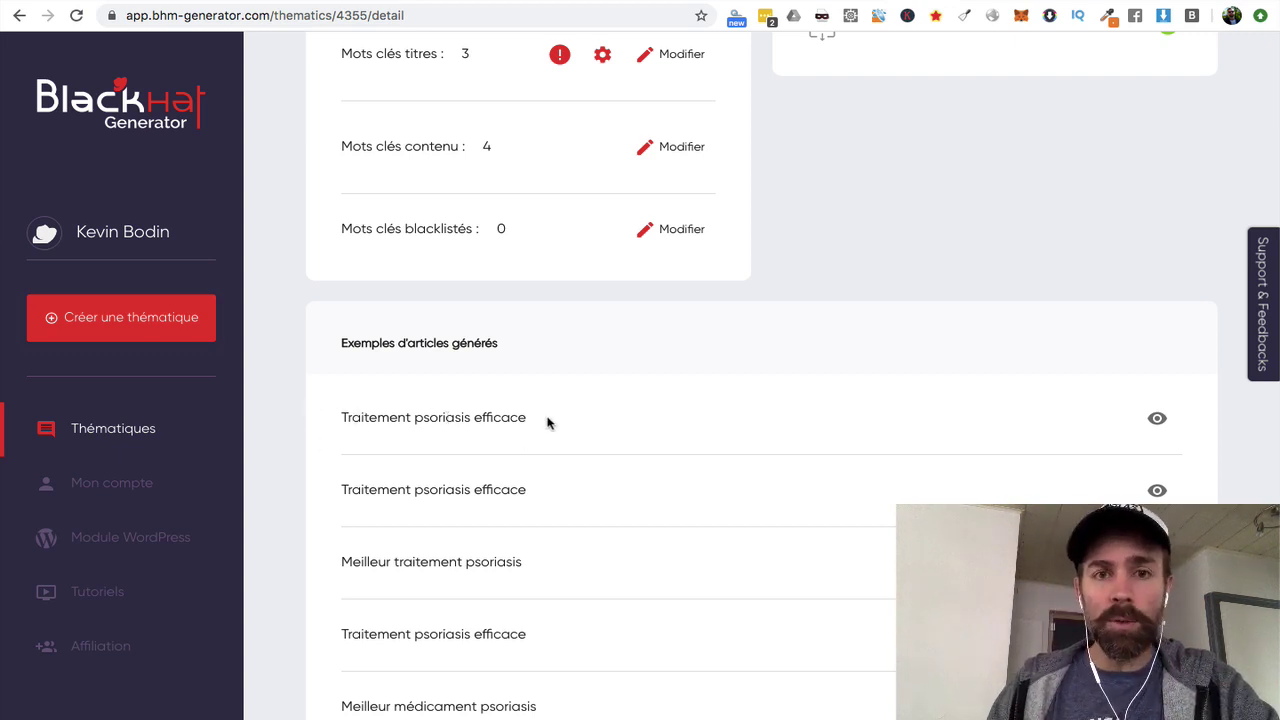
scroll(548, 347, up, 1)
scroll(548, 347, up, 3)
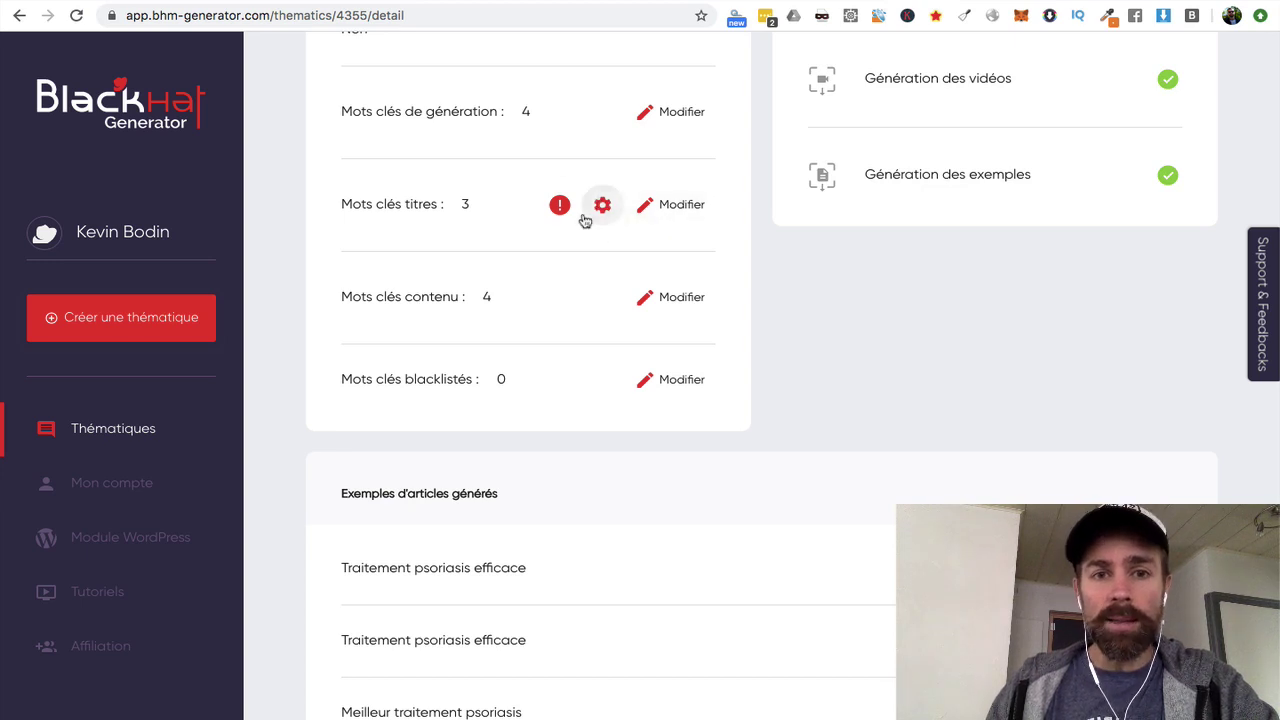
Add a new title settings template for the Psoriasis title keywords, with 1 keyword per title.
scroll(586, 220, up, 1)
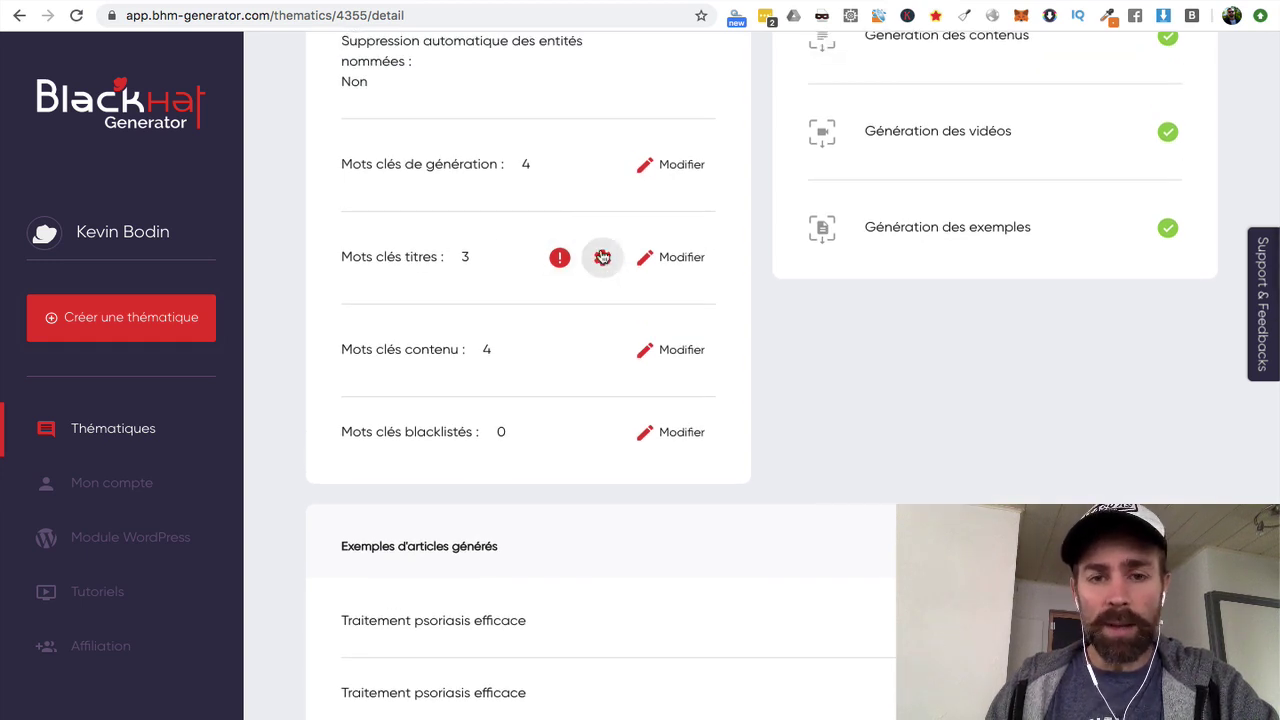
click(602, 259)
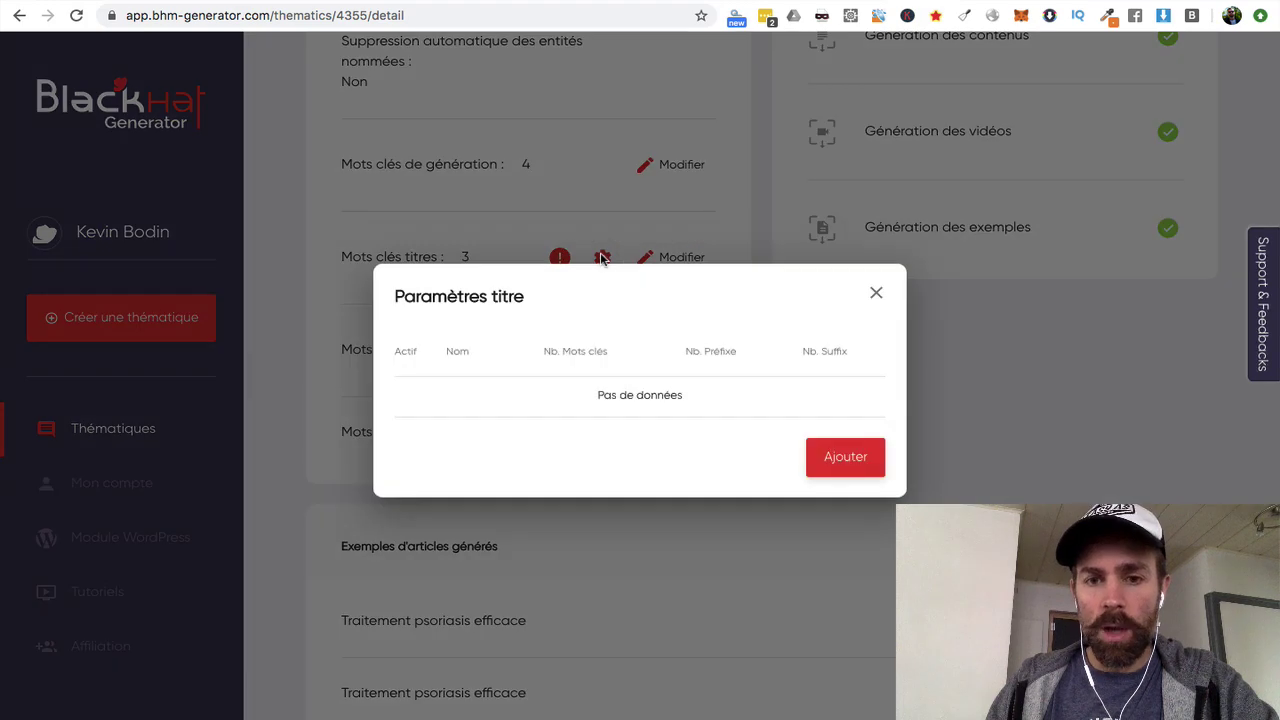
click(829, 457)
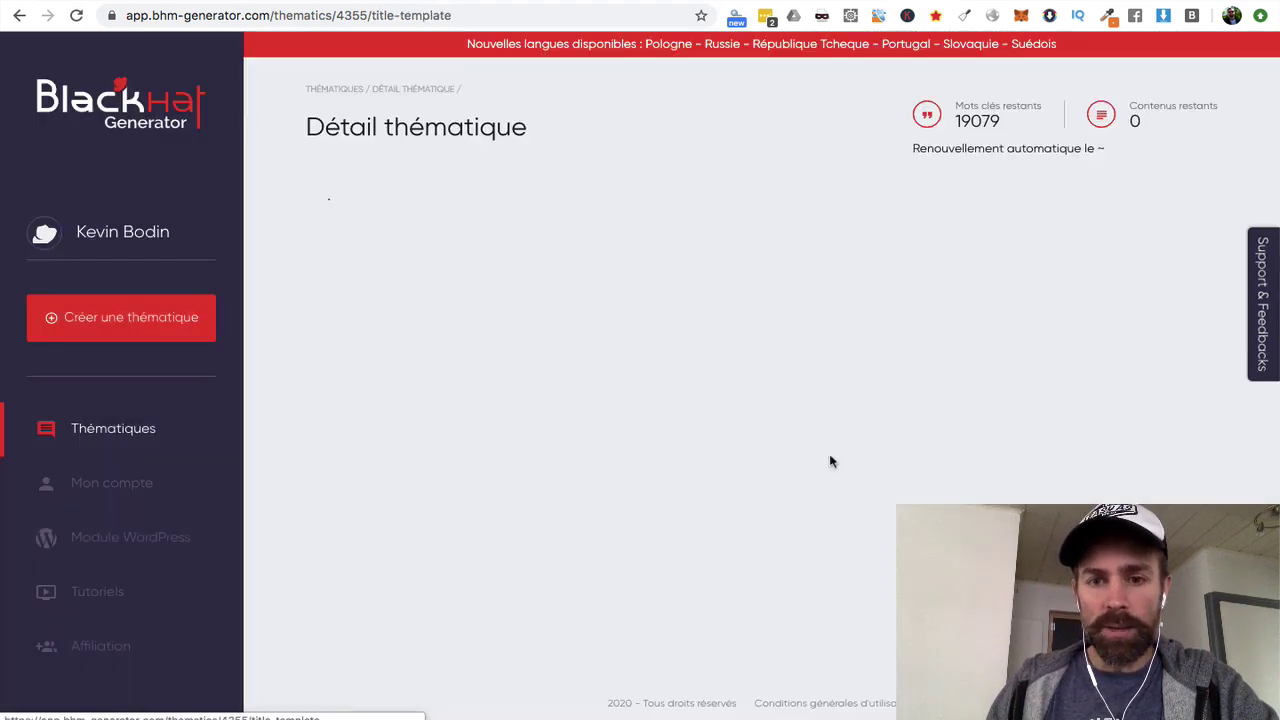
scroll(733, 476, down, 5)
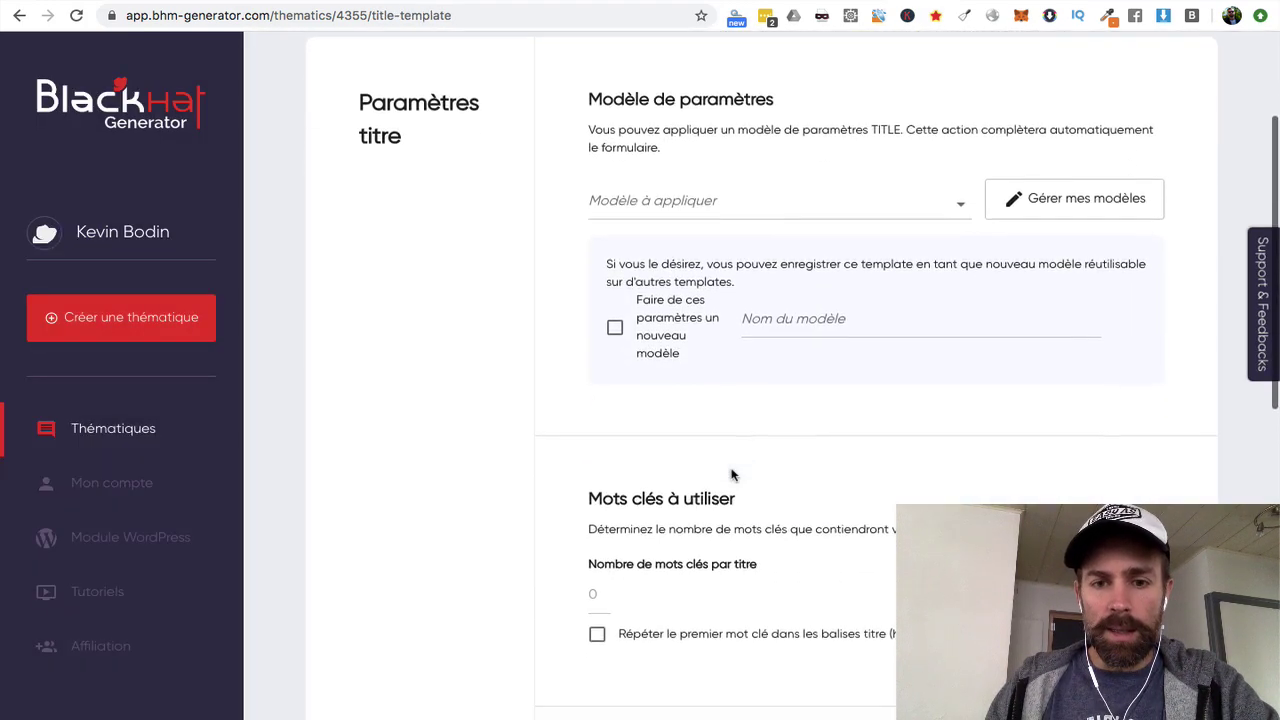
click(603, 472)
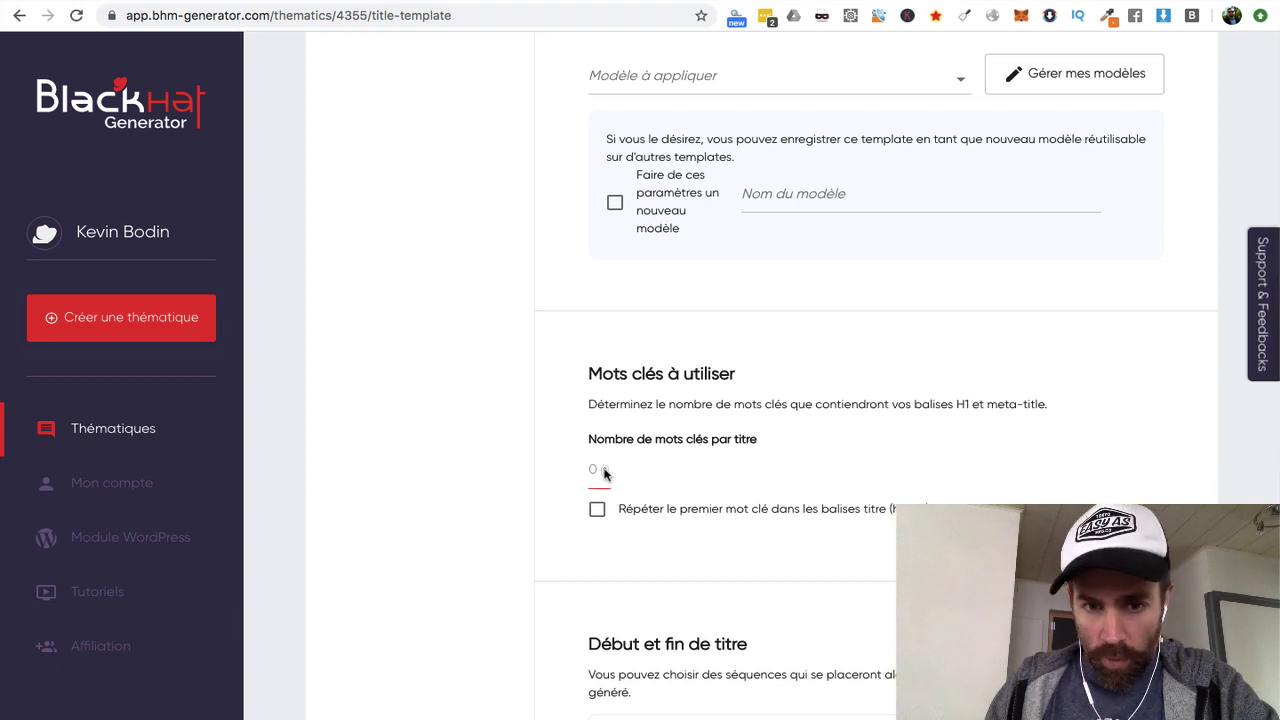
text(1)
Enter "Elocon:" as the sequence that begins each generated title.
scroll(605, 472, down, 7)
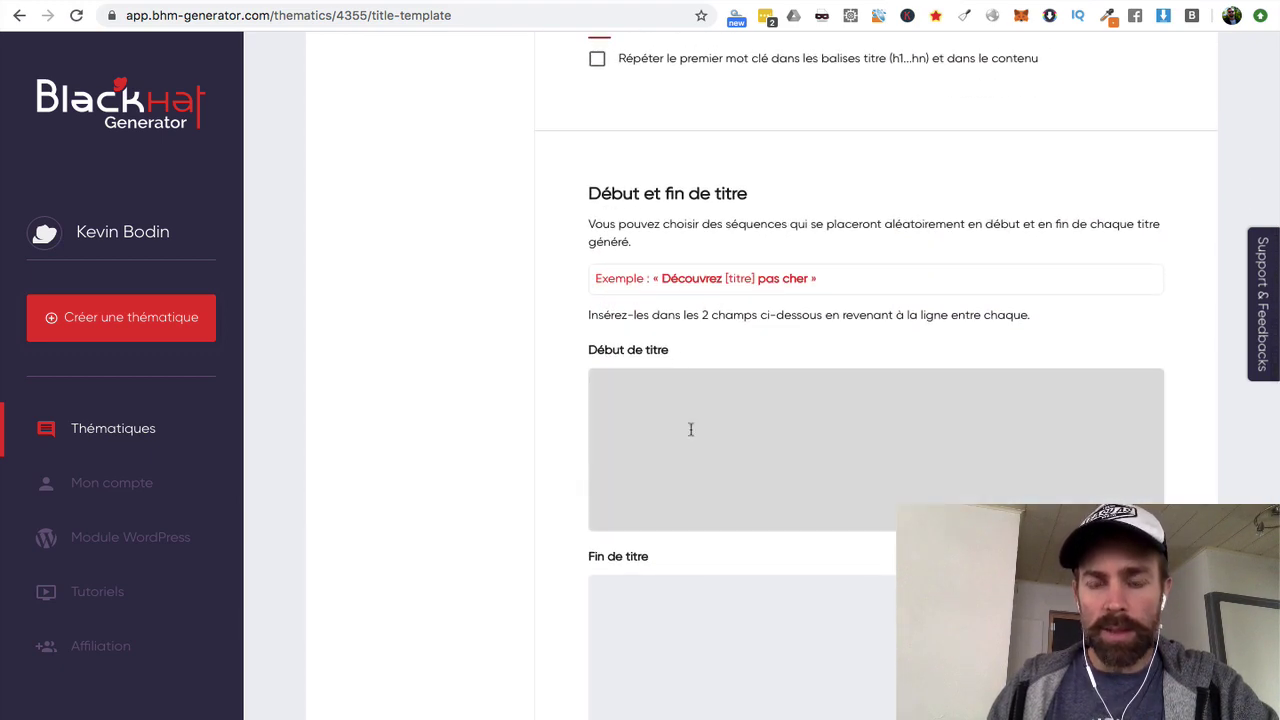
scroll(675, 416, down, 3)
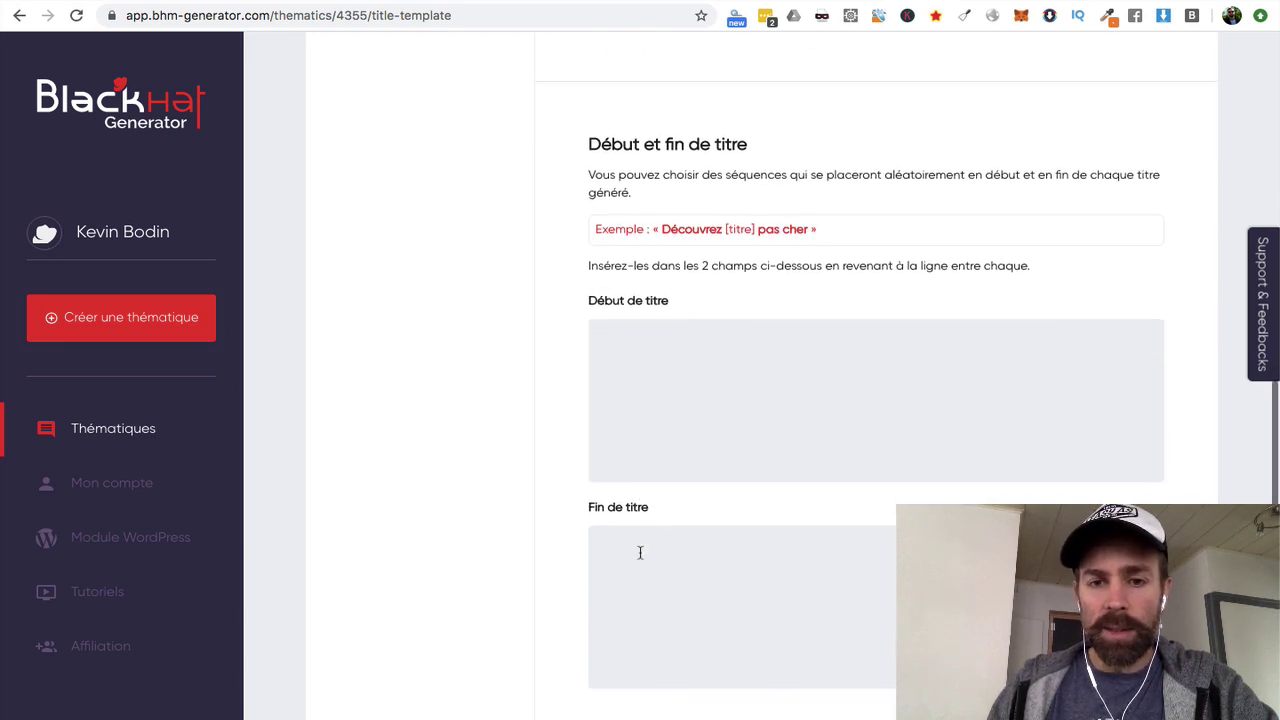
click(669, 320)
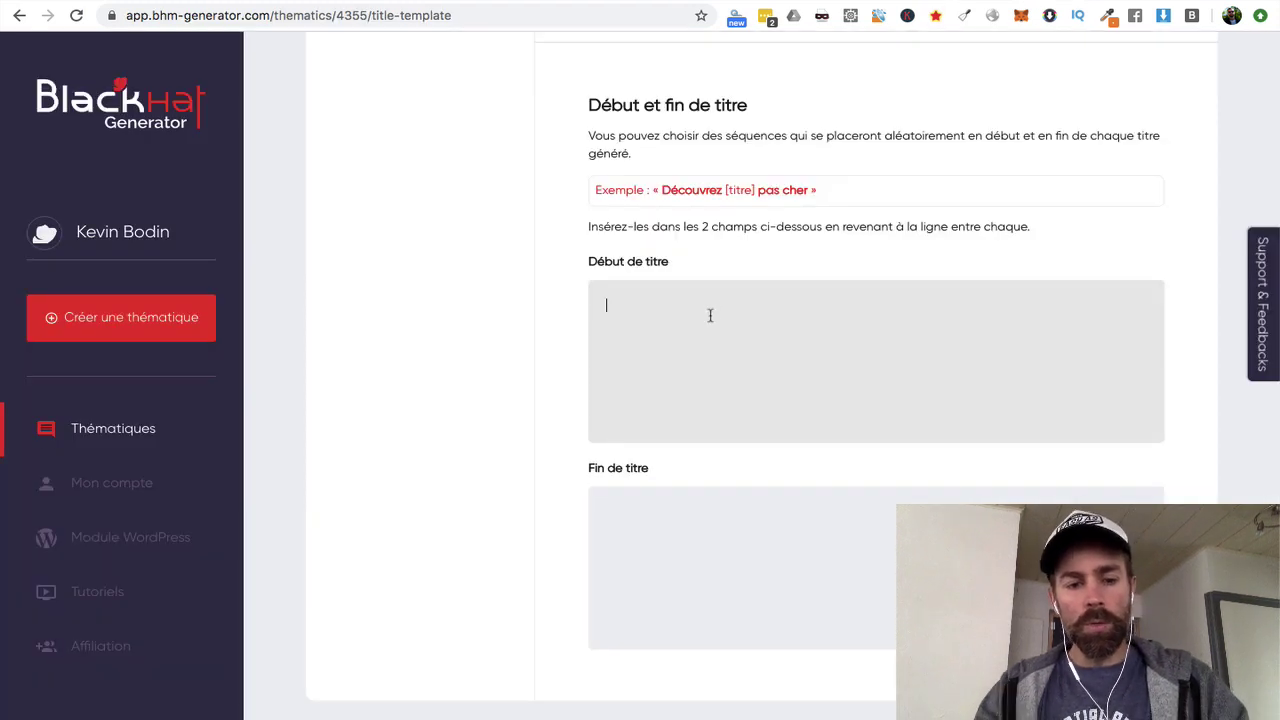
text(E)
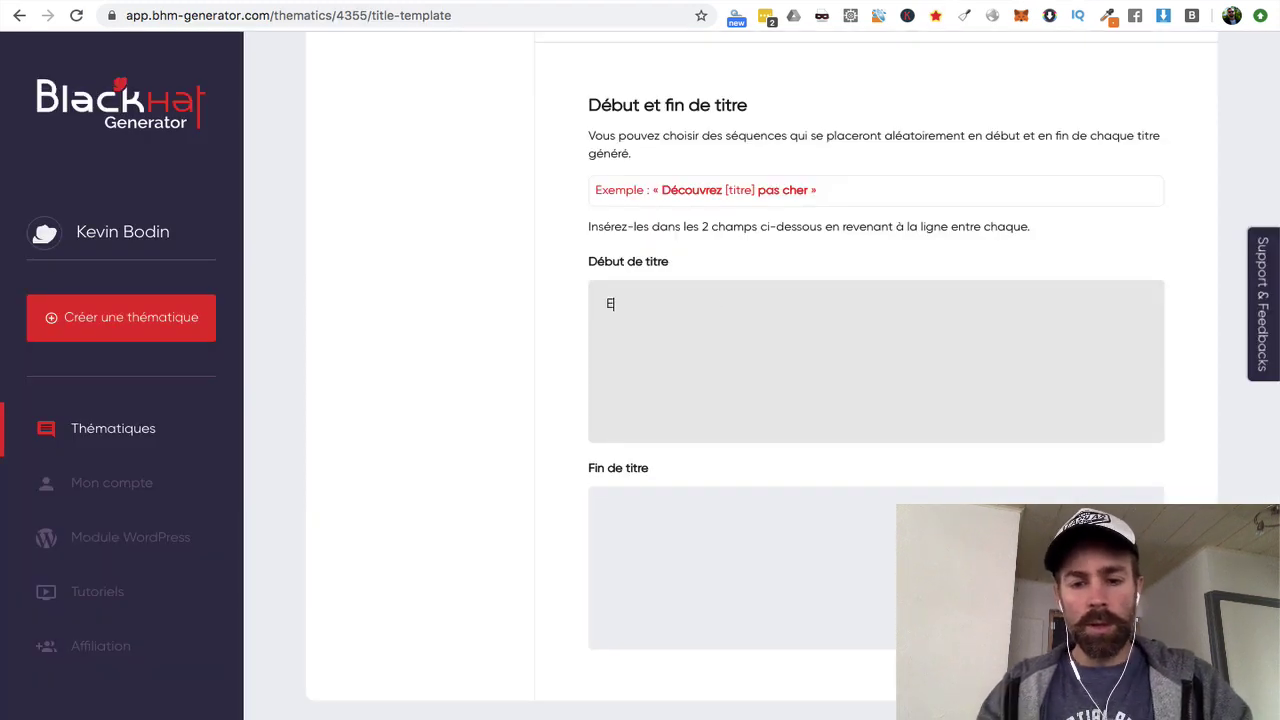
text(locon)
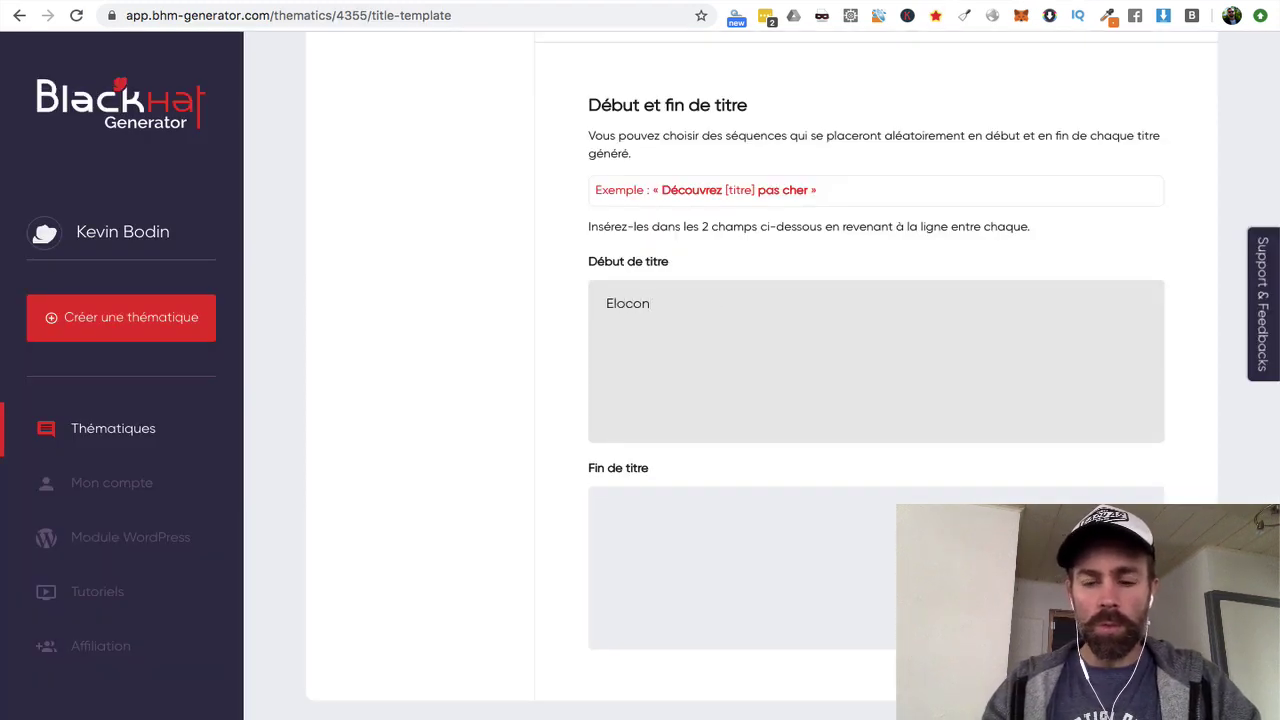
text(:)
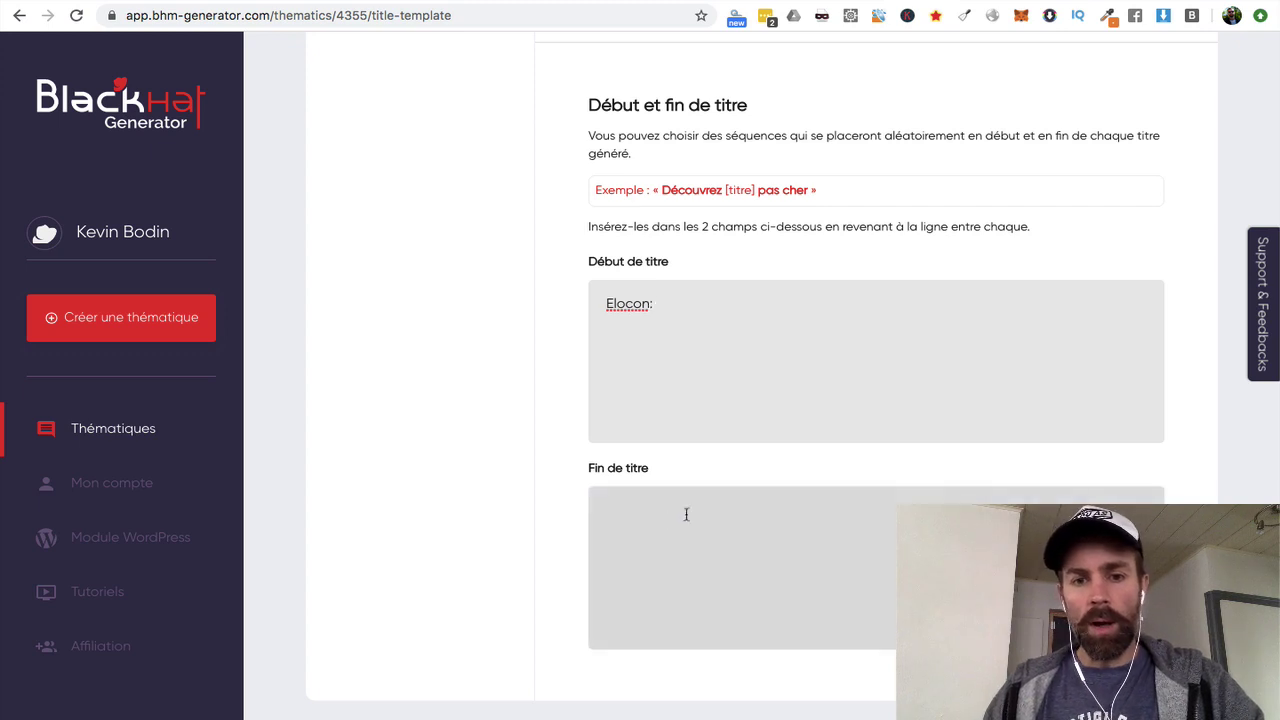
Enter "[En Ligne]" as the first title ending.
click(643, 522)
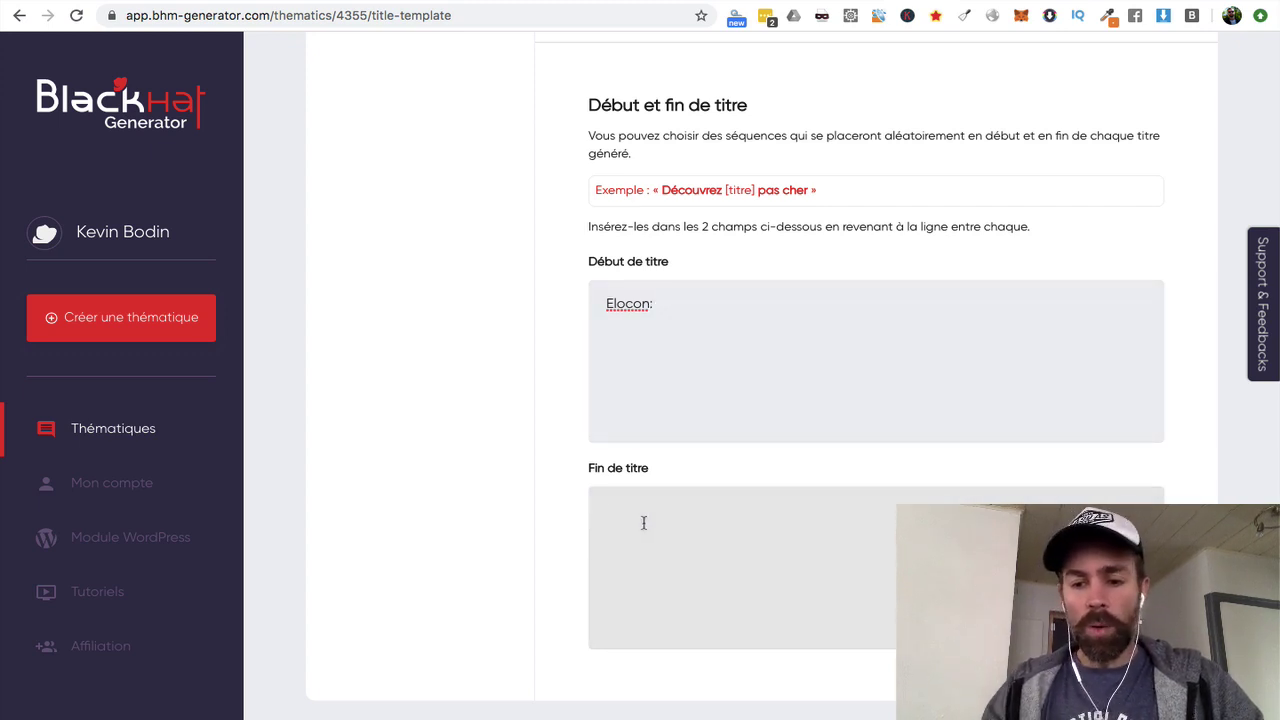
text([])
key(Left)
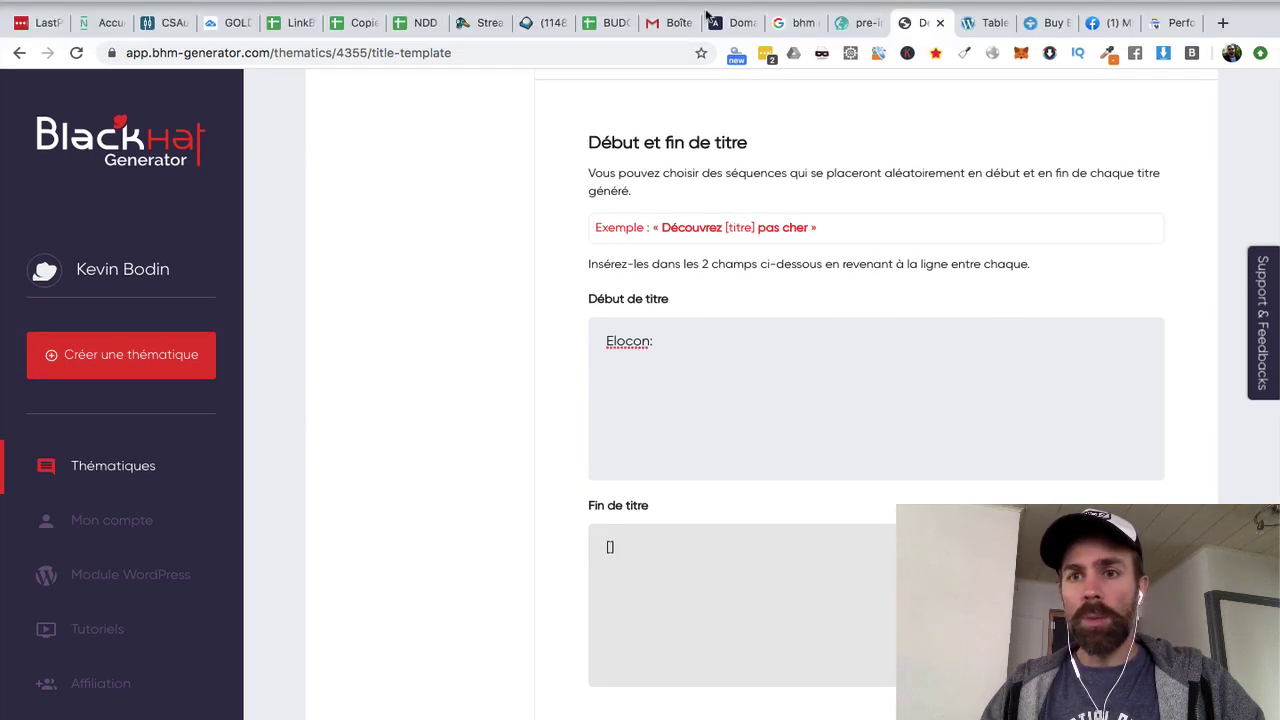
text(EN LIG)
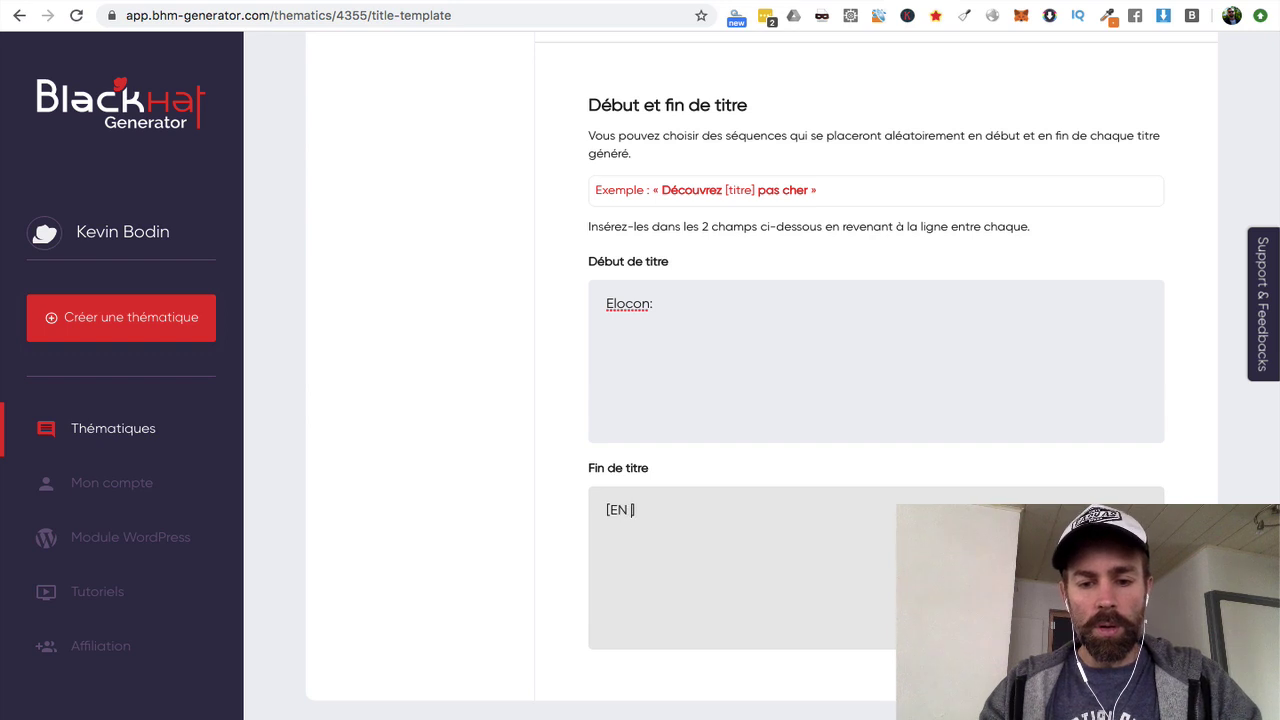
key(BackSpace)
key(BackSpace)
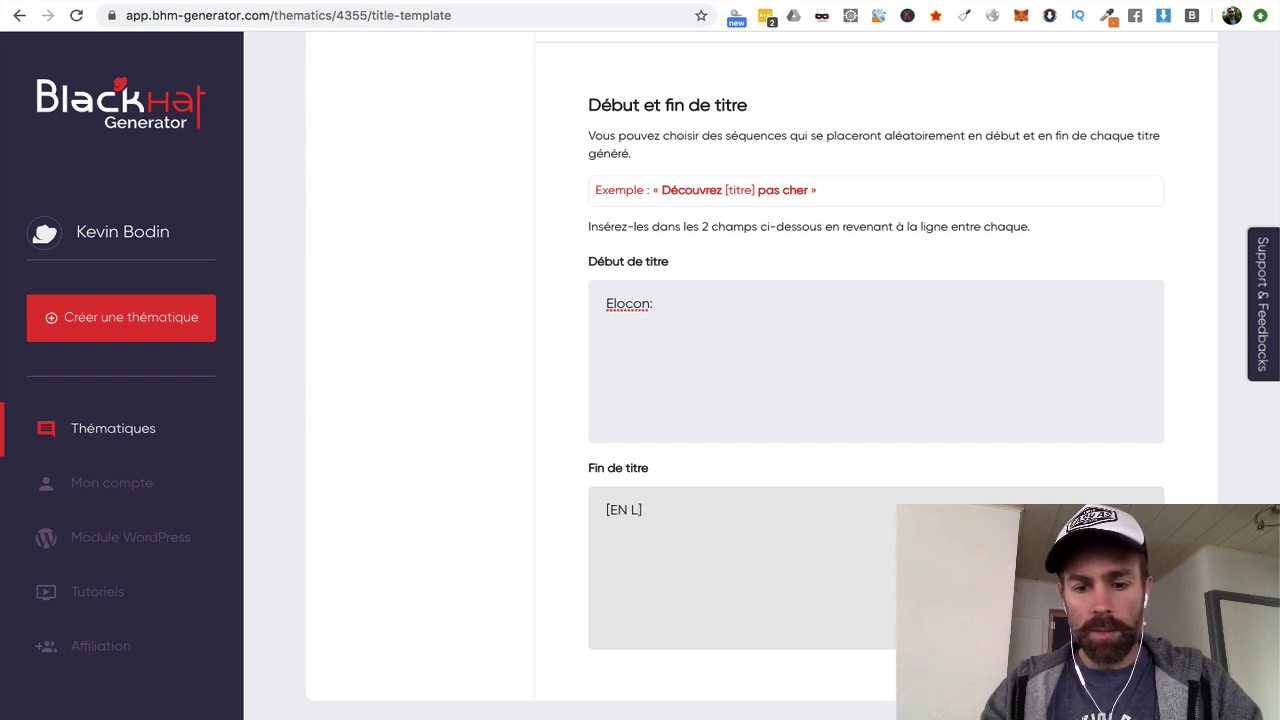
text(igne)
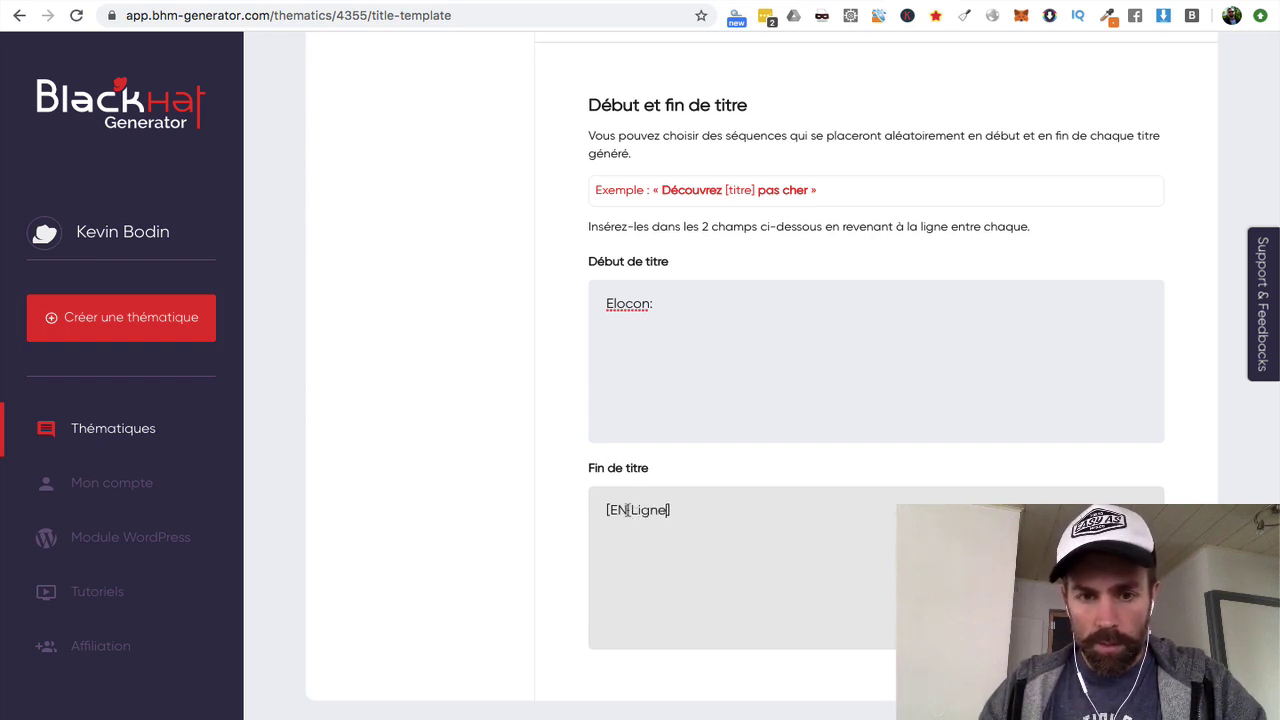
click(627, 510)
key(BackSpace)
text(n)
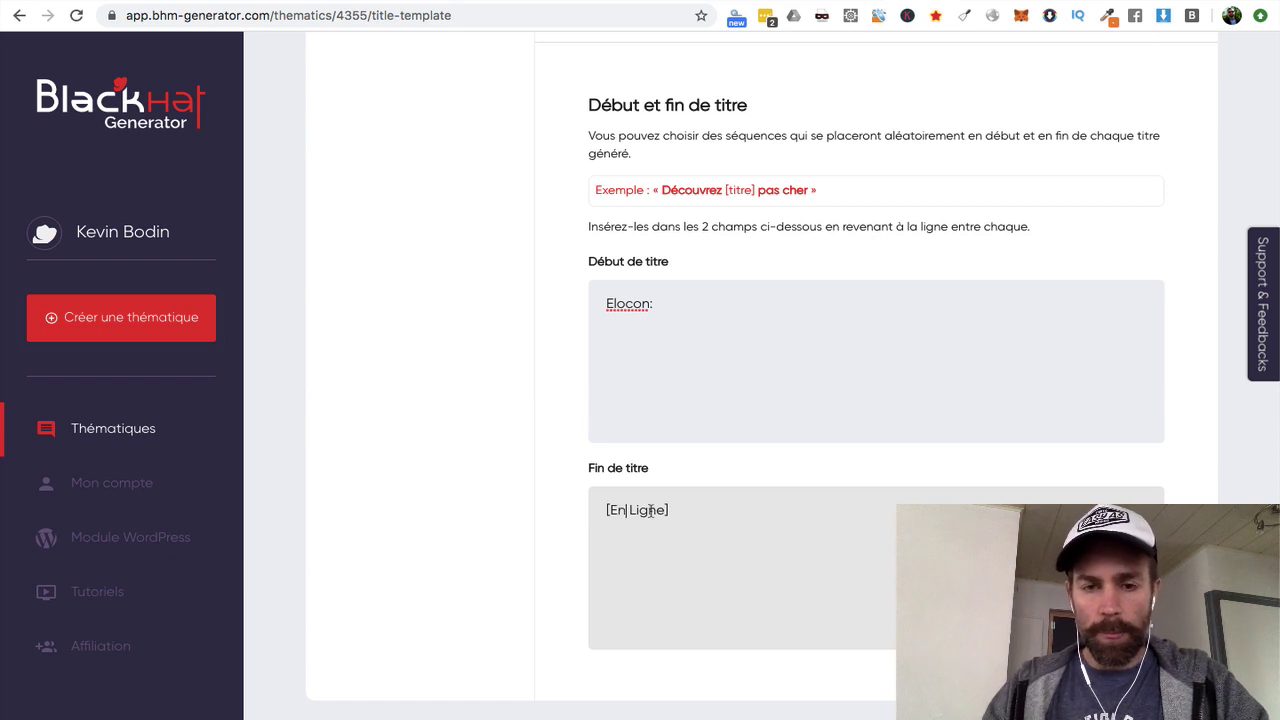
Add "[Avis]" as a second title ending on its own line.
drag(680, 509, 577, 510)
key(super+c)
click(683, 512)
key(Return)
key(super+v)
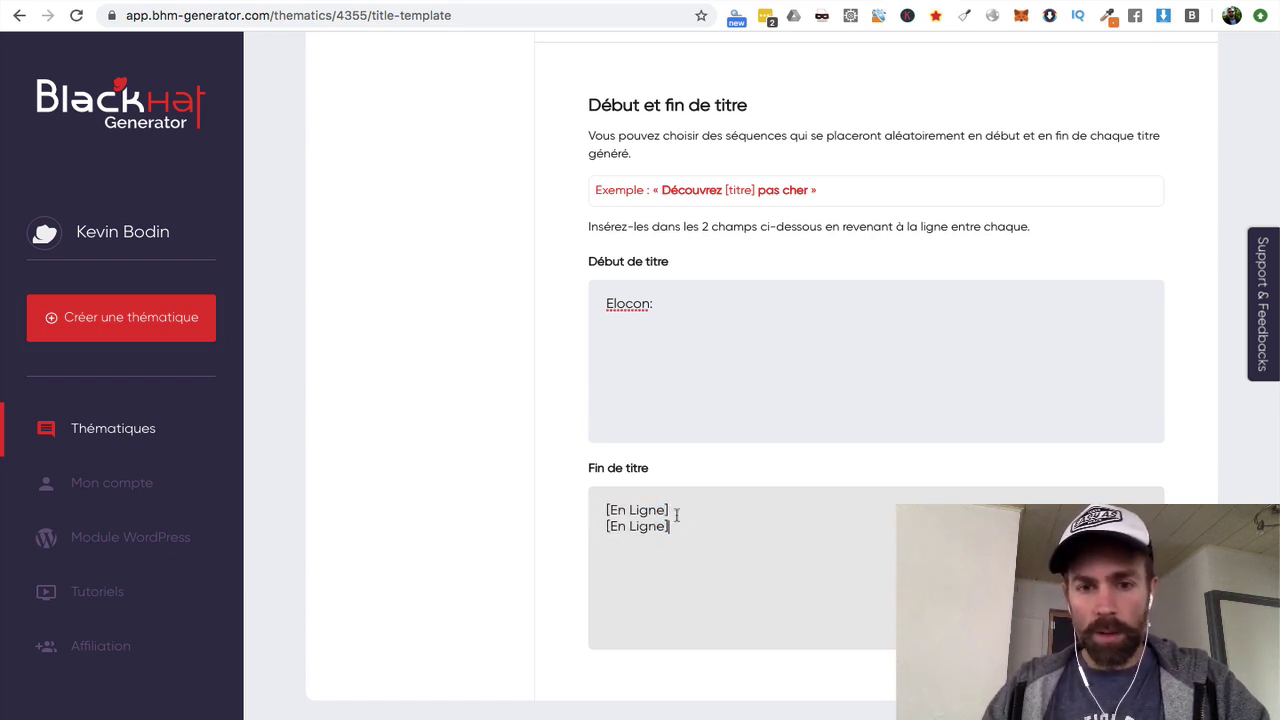
double_click(643, 526)
drag(643, 526, 609, 526)
key(super+c)
key(BackSpace)
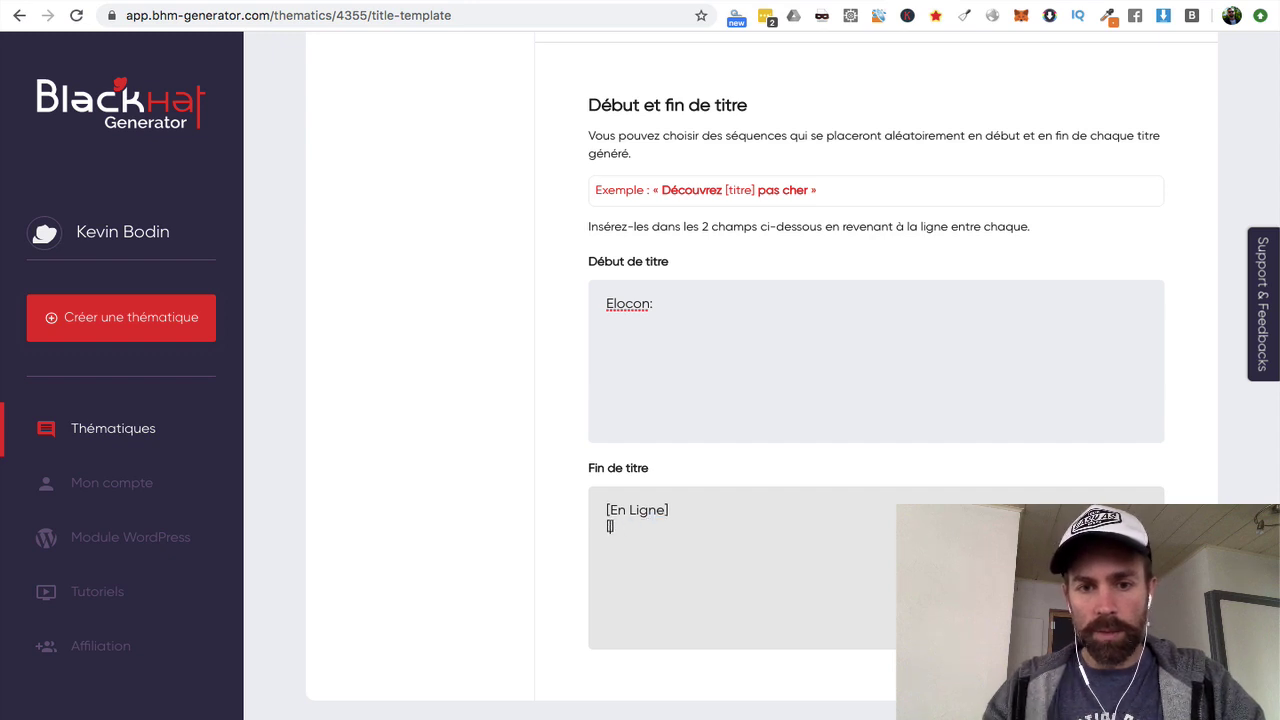
text([Avis)
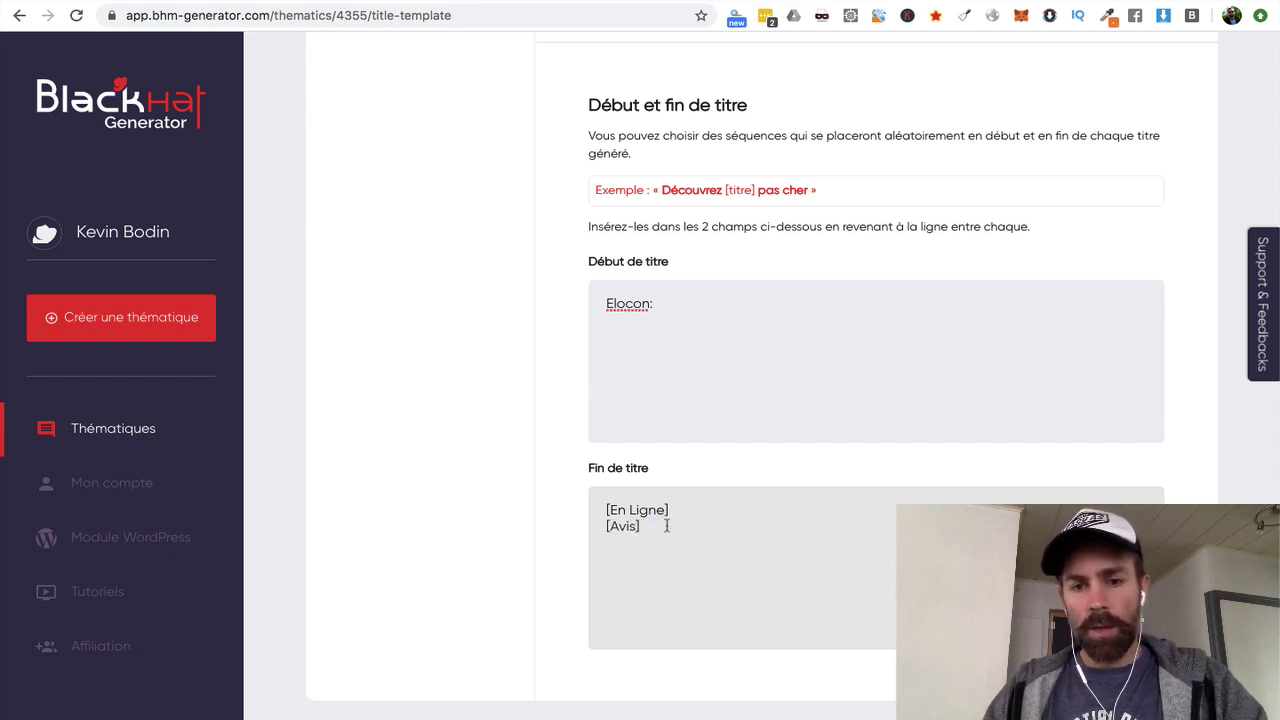
Add "[Pas Cher]" as a third title ending on its own line and save the title settings.
key(super+v)
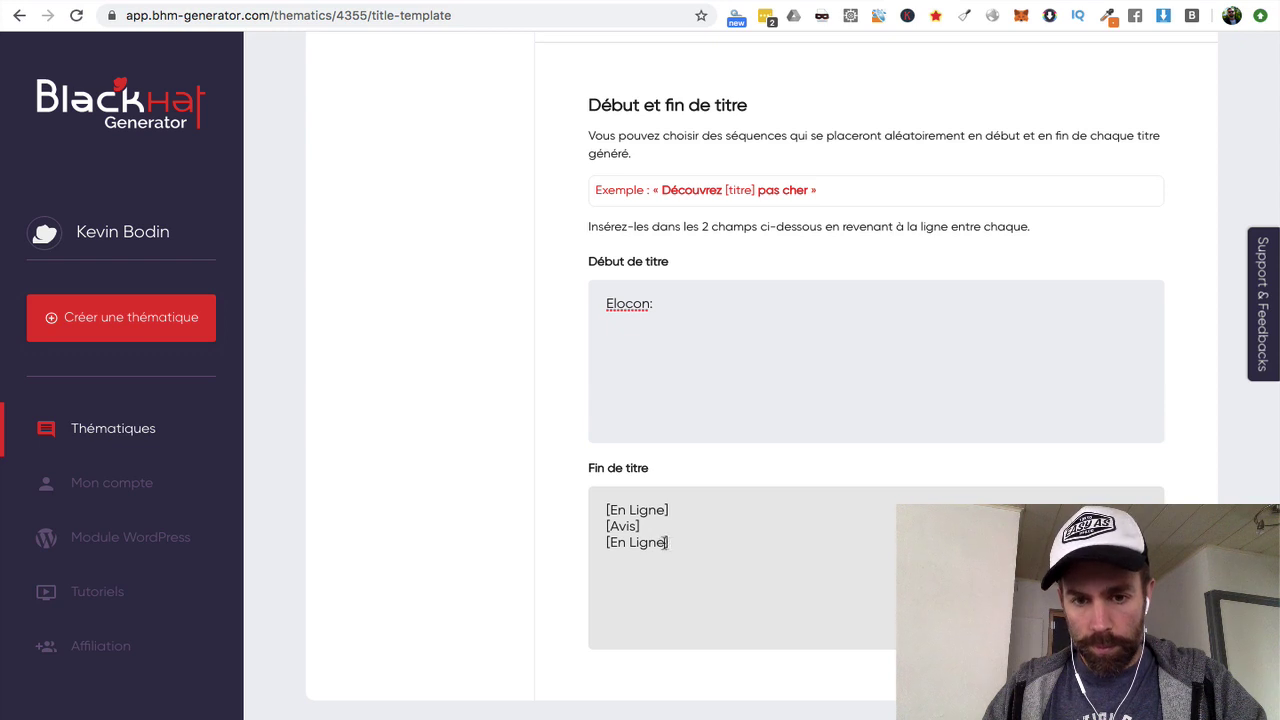
drag(665, 542, 611, 542)
text(Pas Cher)
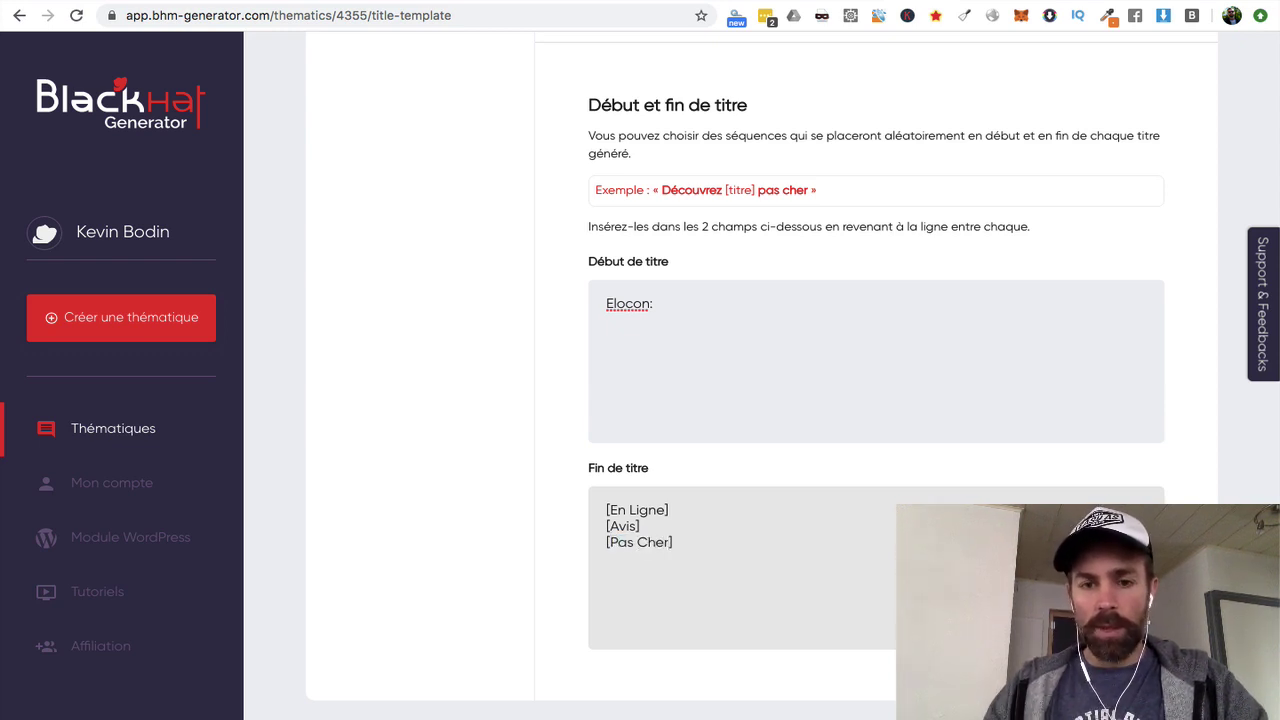
scroll(508, 460, up, 2)
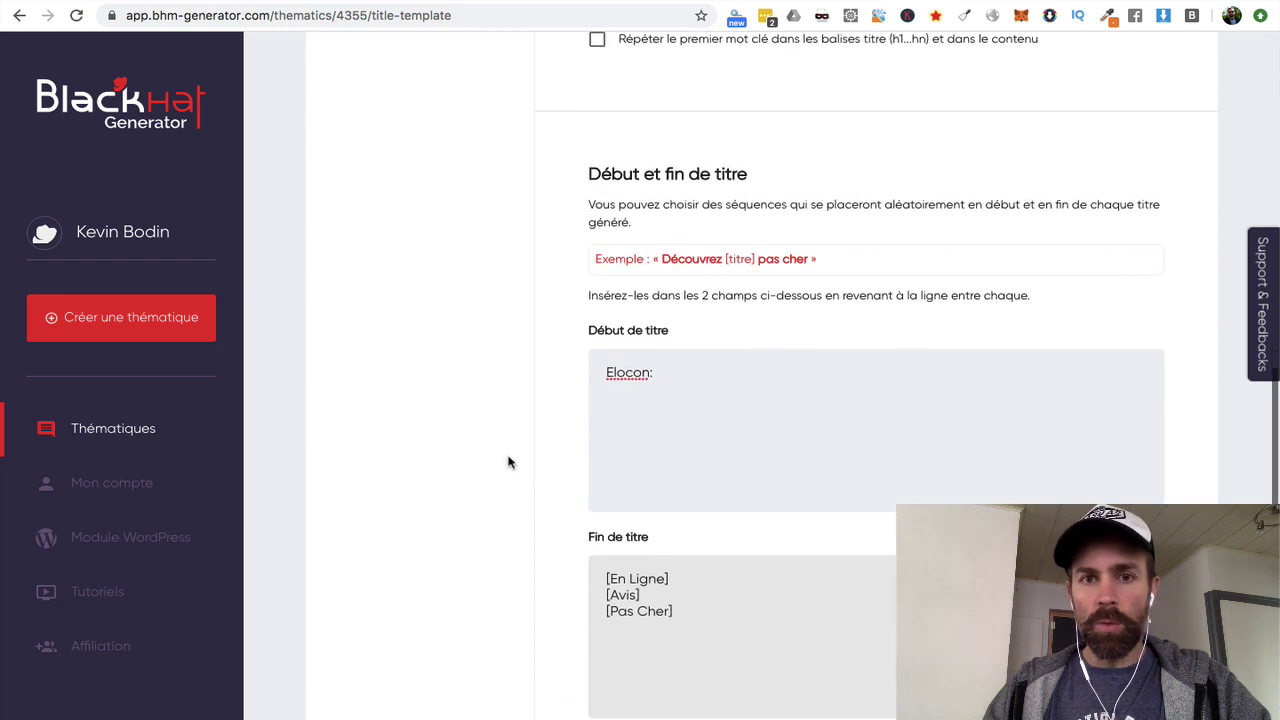
scroll(508, 461, down, 4)
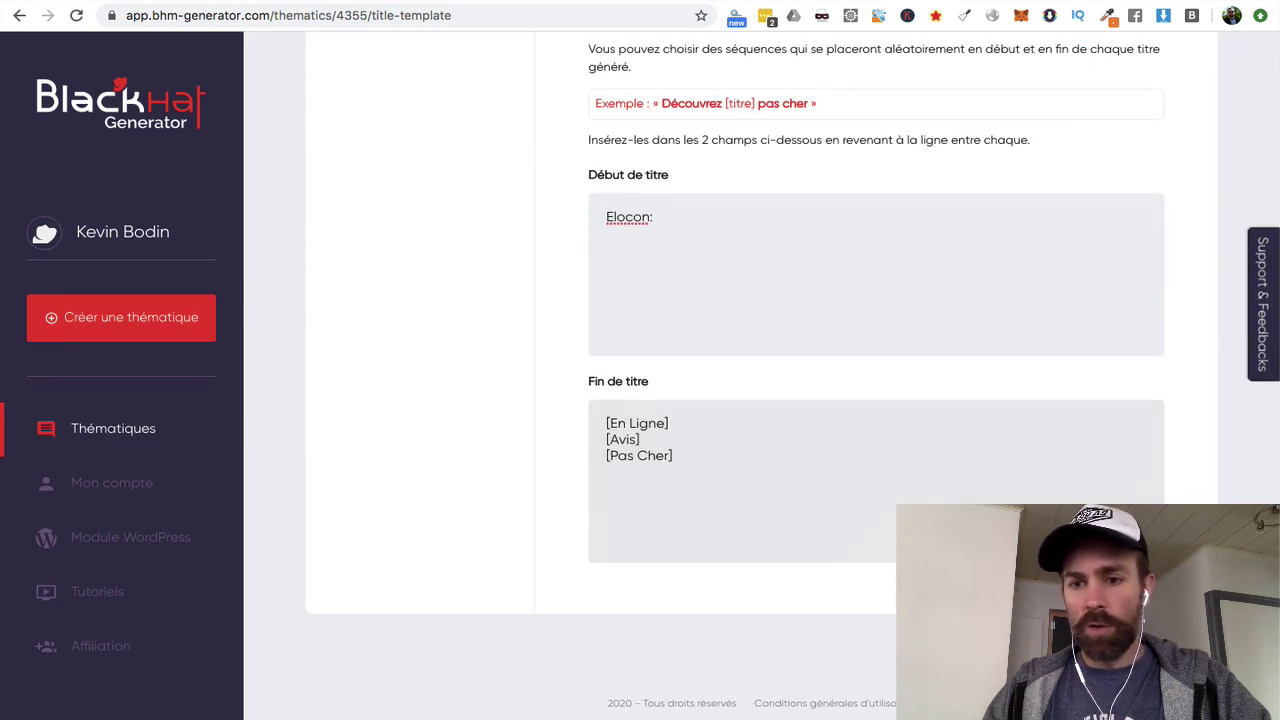
click(1130, 640)
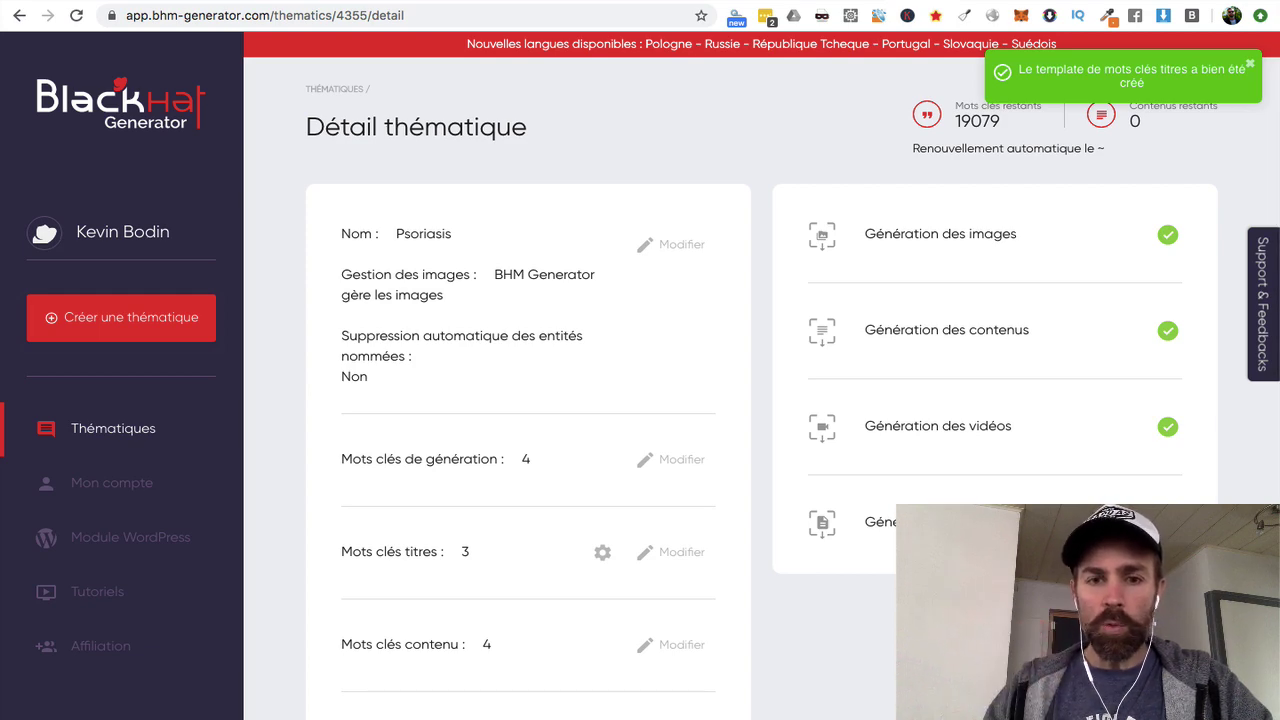
Look through the theme's generated example articles, checking the beginning and ending of each title.
scroll(777, 519, down, 4)
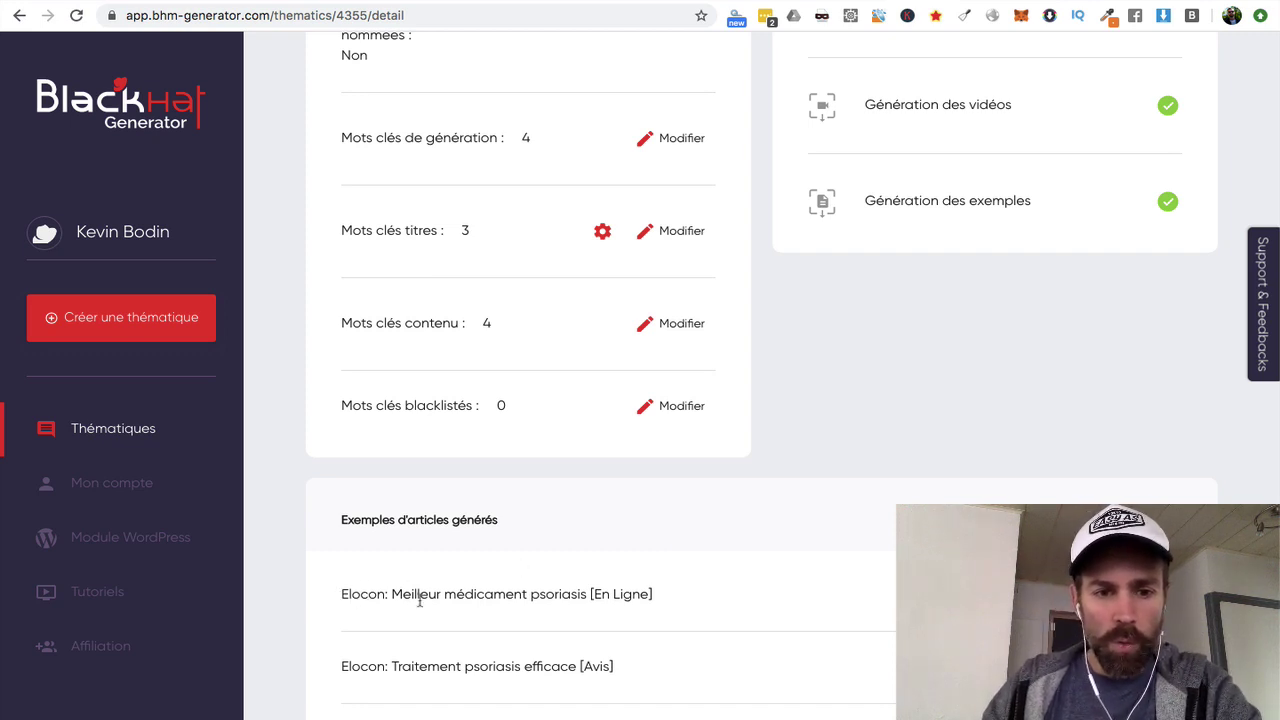
scroll(419, 600, down, 1)
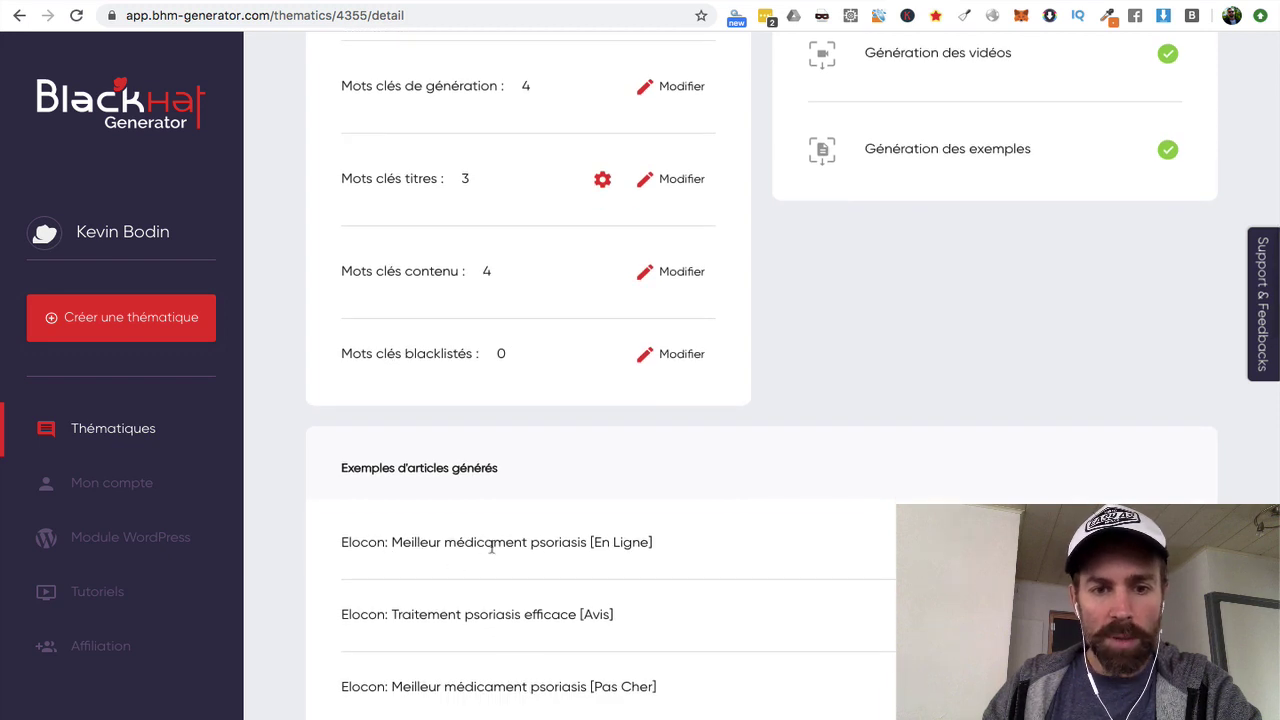
scroll(617, 567, down, 1)
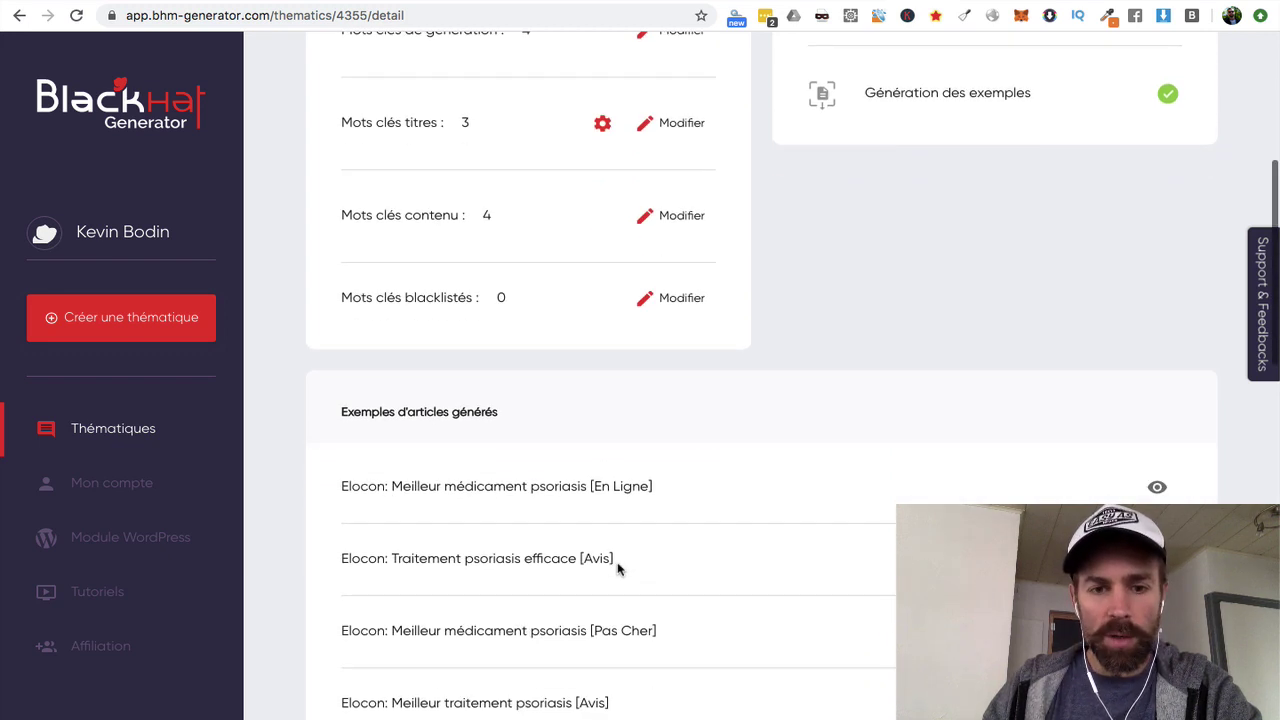
scroll(602, 486, down, 6)
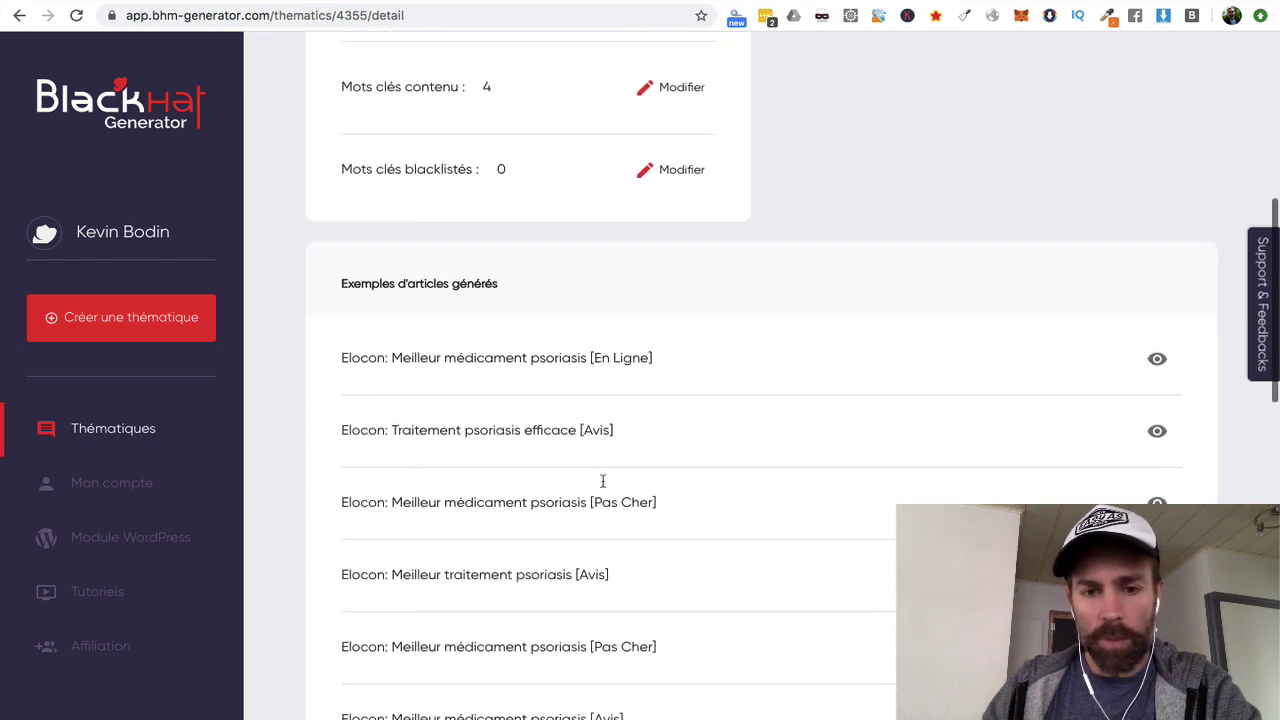
scroll(602, 486, down, 4)
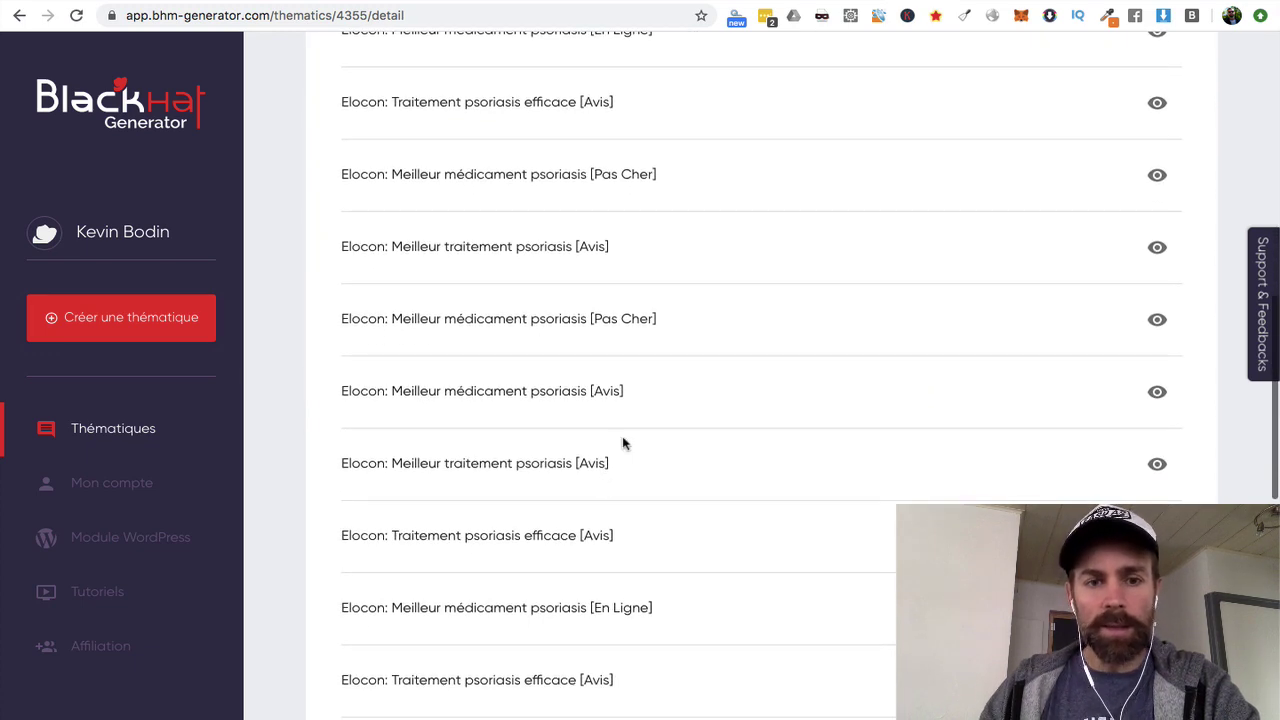
scroll(622, 443, up, 2)
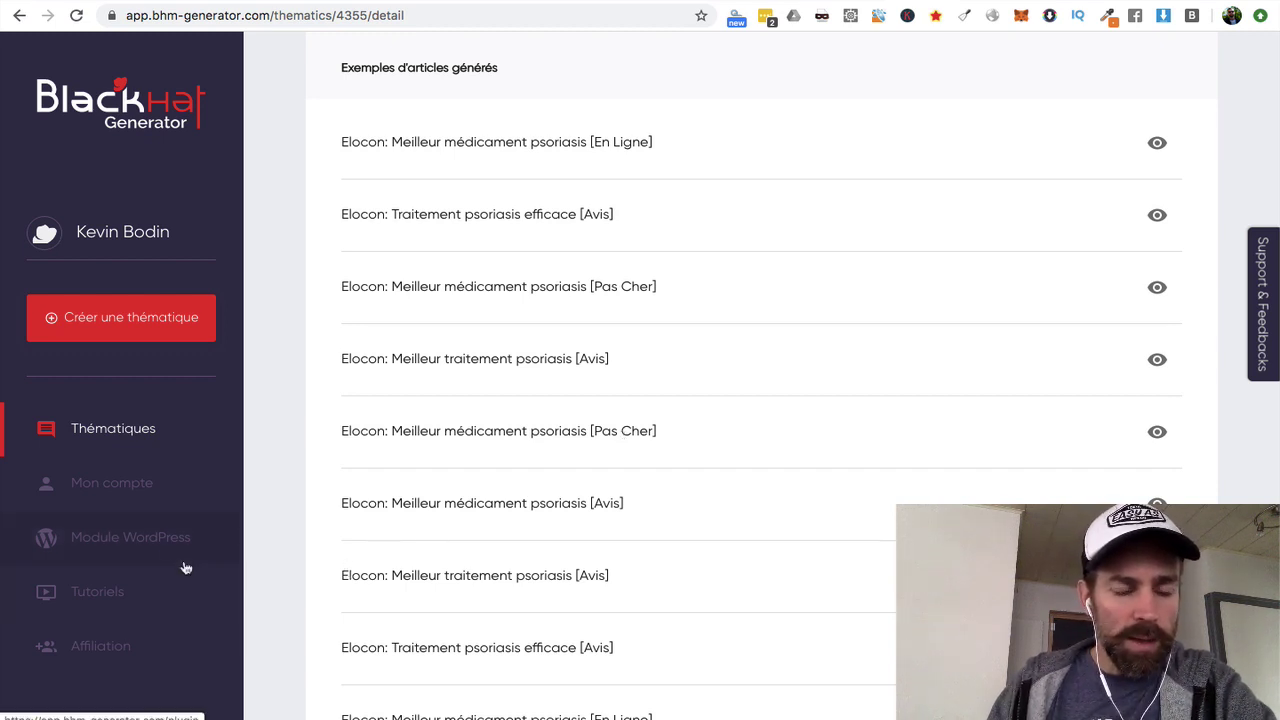
Consult the WordPress module page, and switch to the blog's WordPress admin to open its article categories.
click(143, 547)
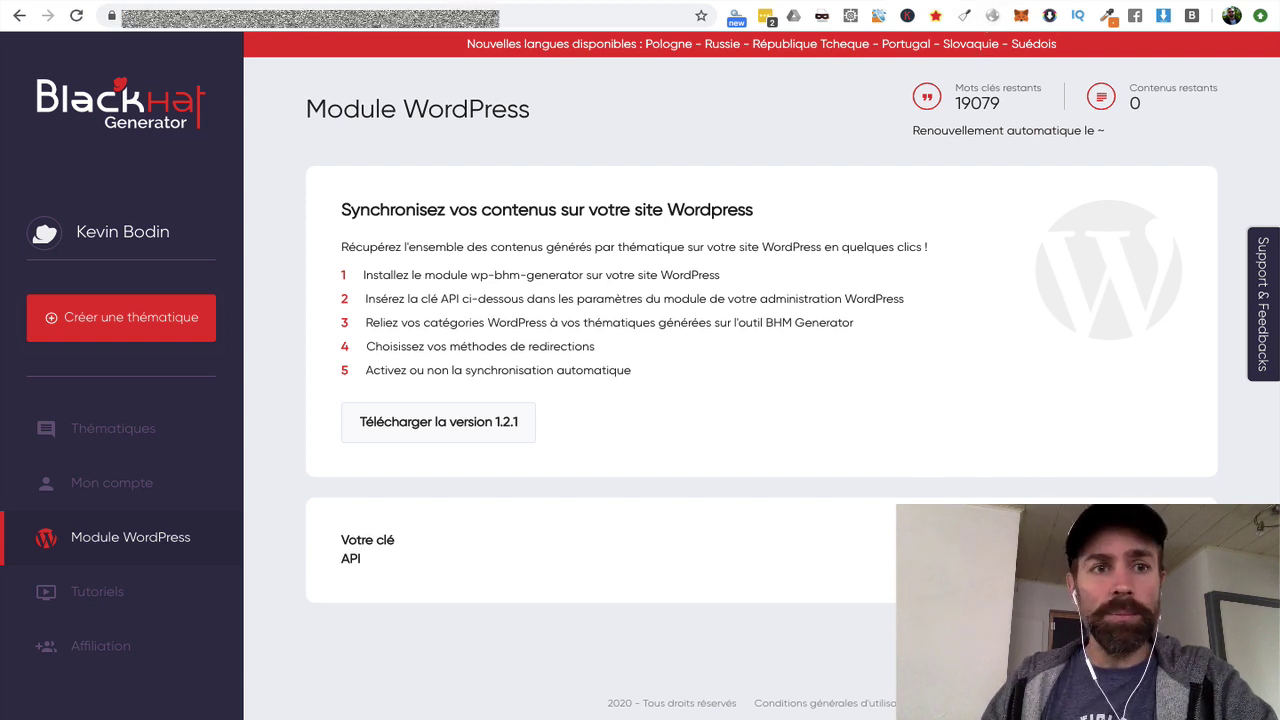
key(ctrl+Tab)
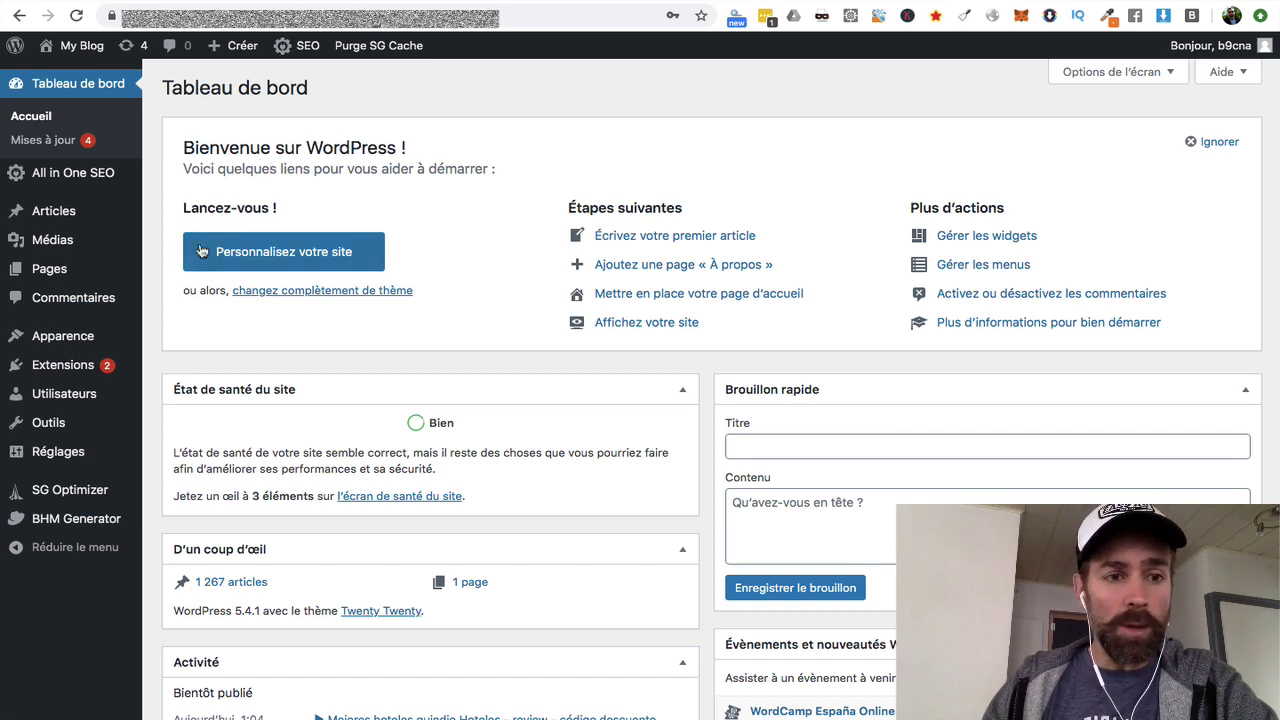
mouse_move(84, 338)
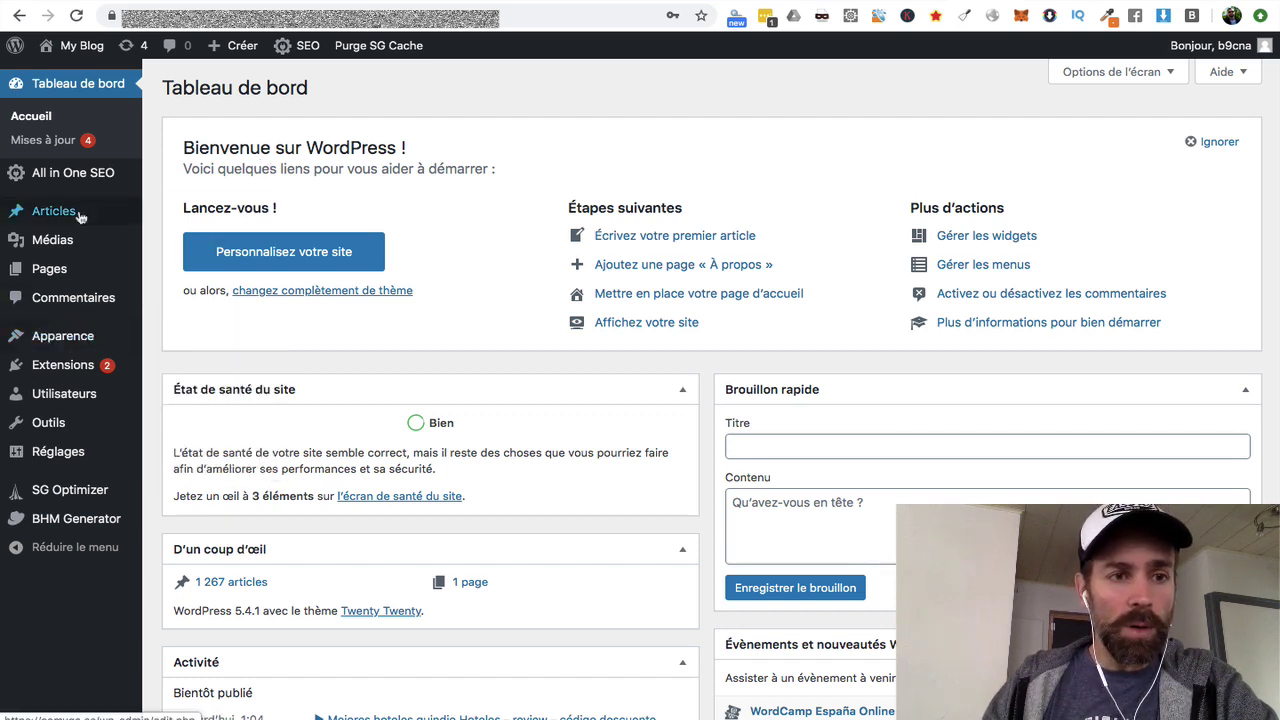
mouse_move(80, 215)
click(184, 261)
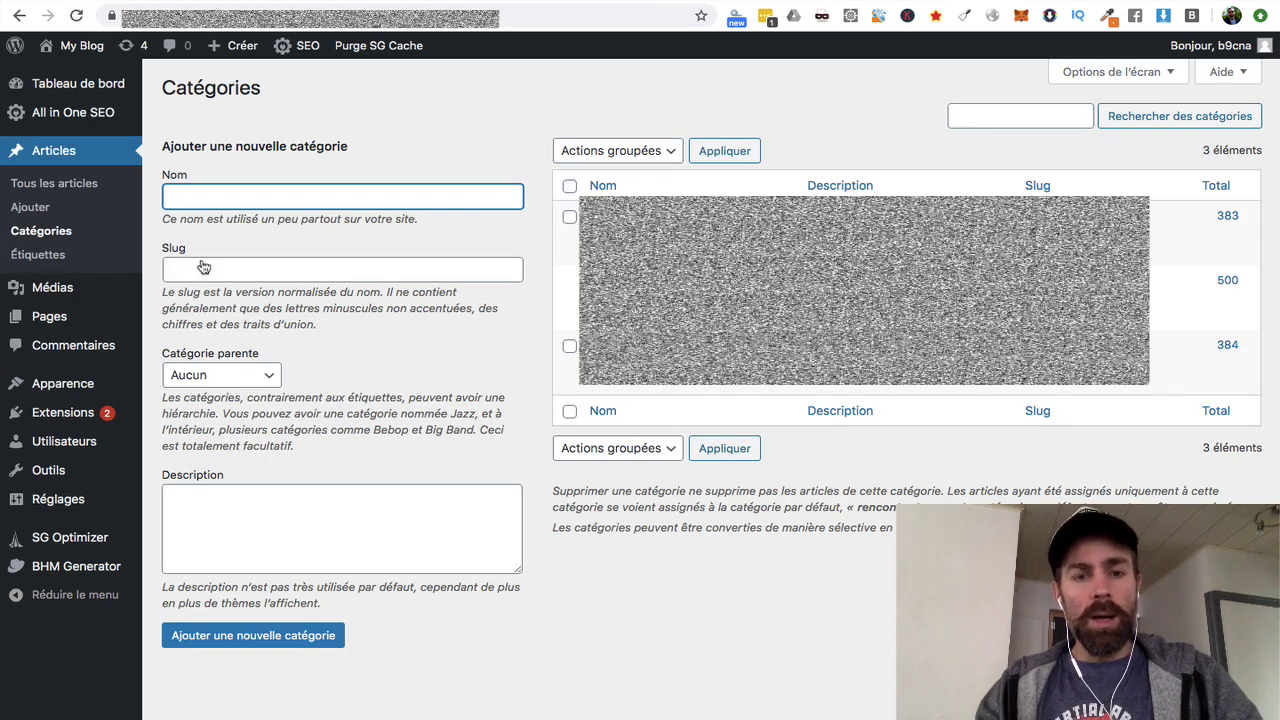
Add a new article category named "Psoriasis" with the slug "psoriasis".
text(Psoriasis)
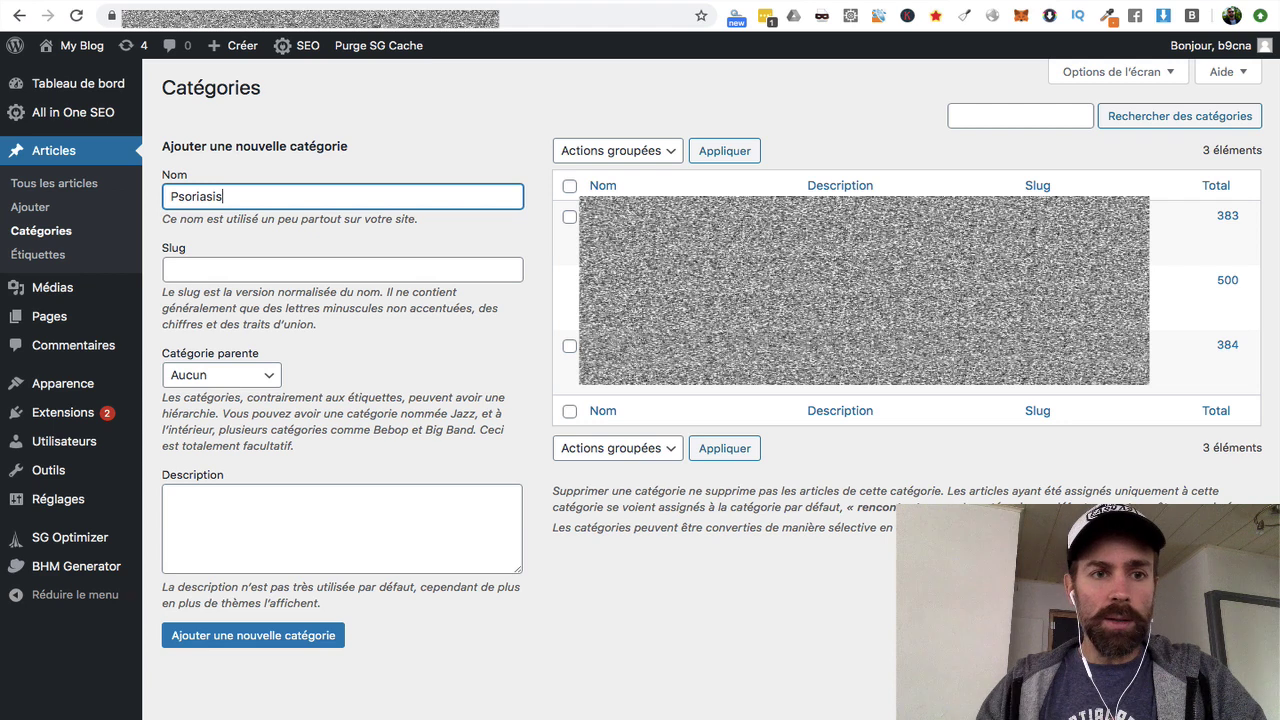
click(194, 266)
text(psoriasis)
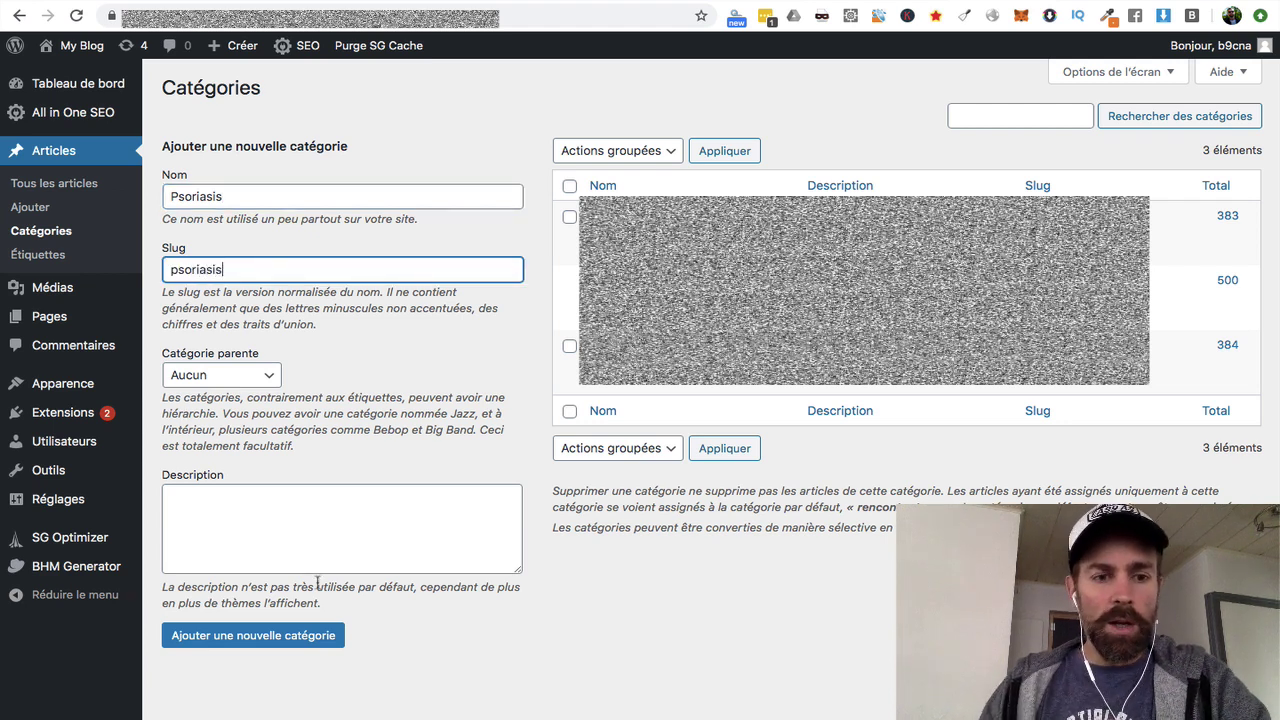
click(276, 641)
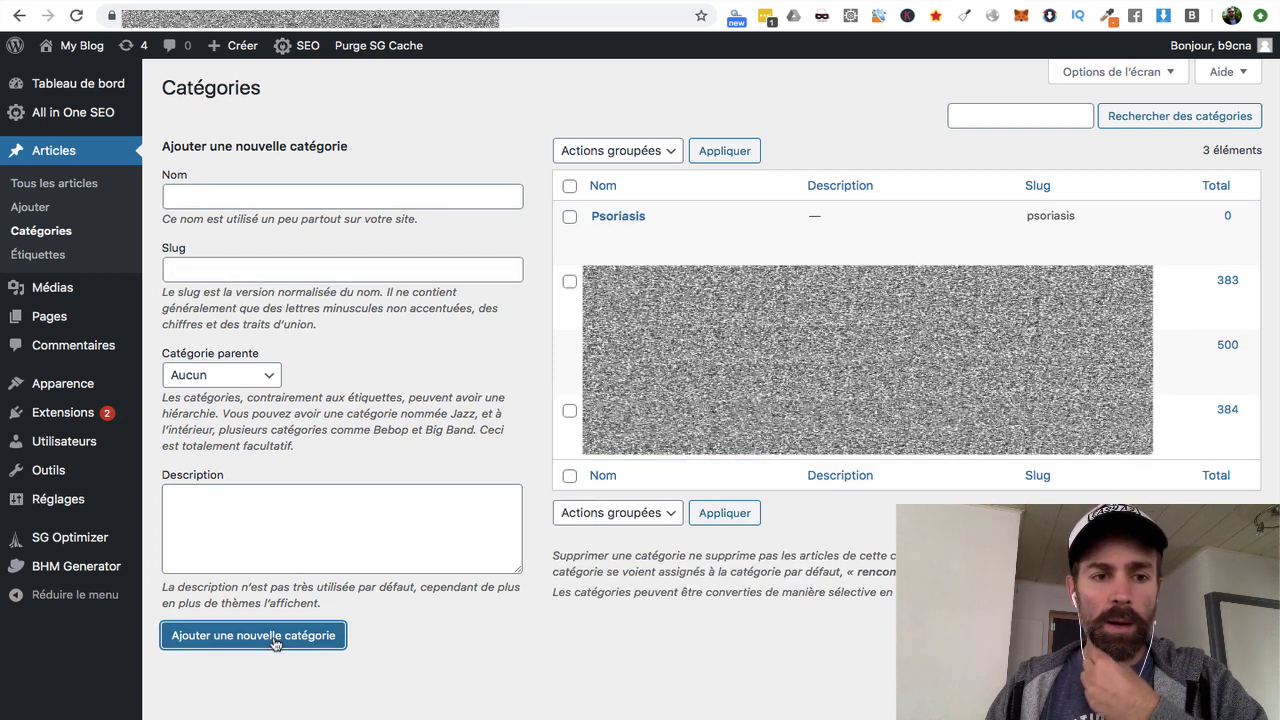
In the BHM Generator plugin, assign the theme "4355 - Psoriasis" to the Psoriasis category.
click(82, 575)
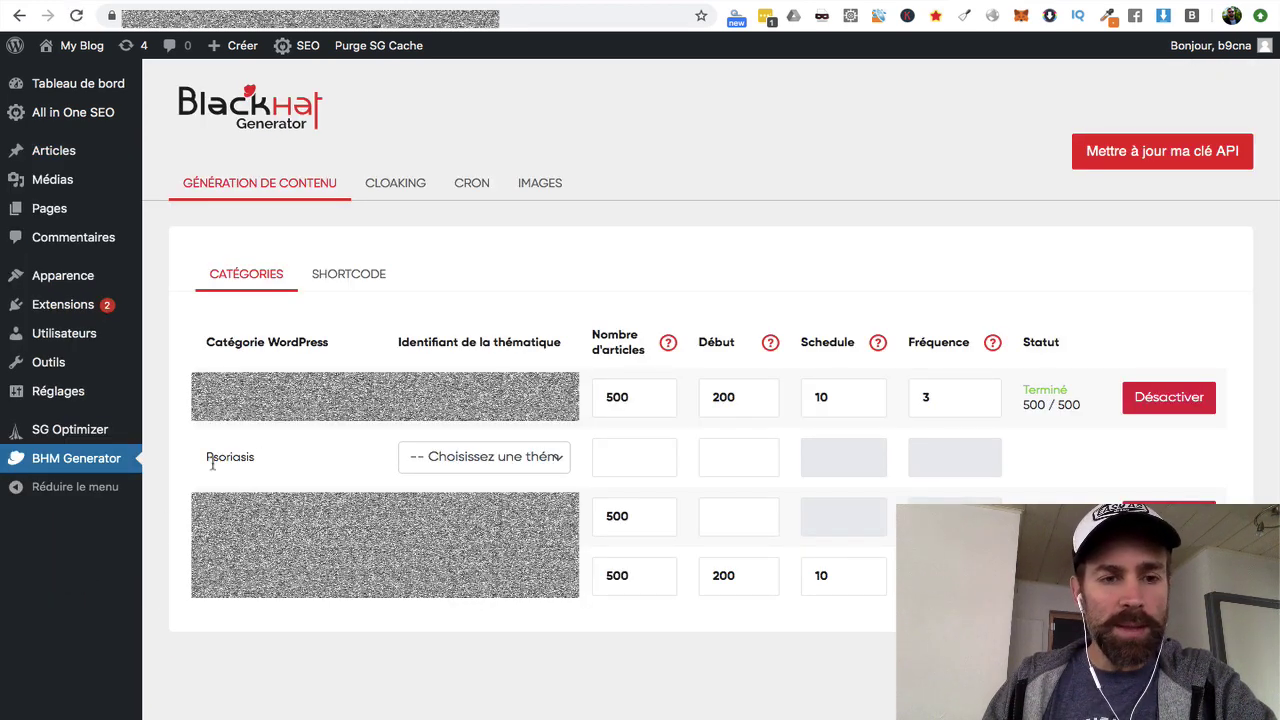
click(523, 457)
click(500, 714)
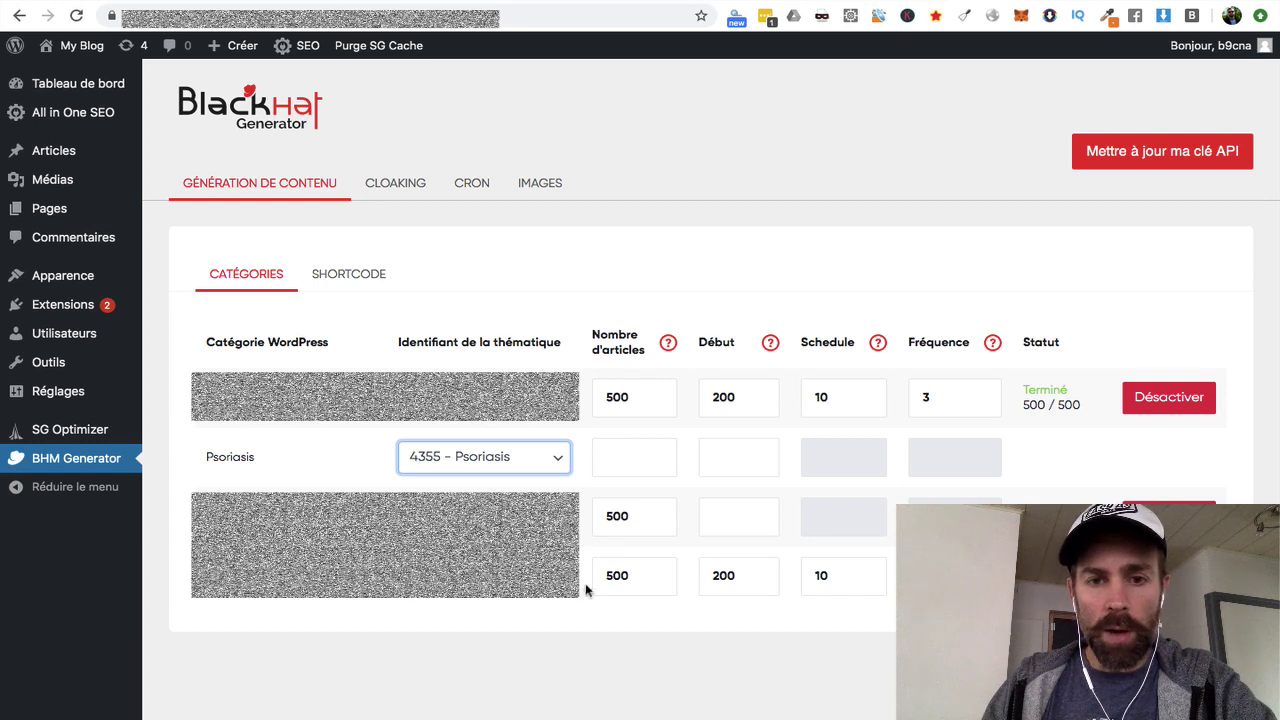
Set the Psoriasis category to 100 articles, a start of 50, a schedule of 10 and a frequency of 1, and activate its generation.
click(627, 458)
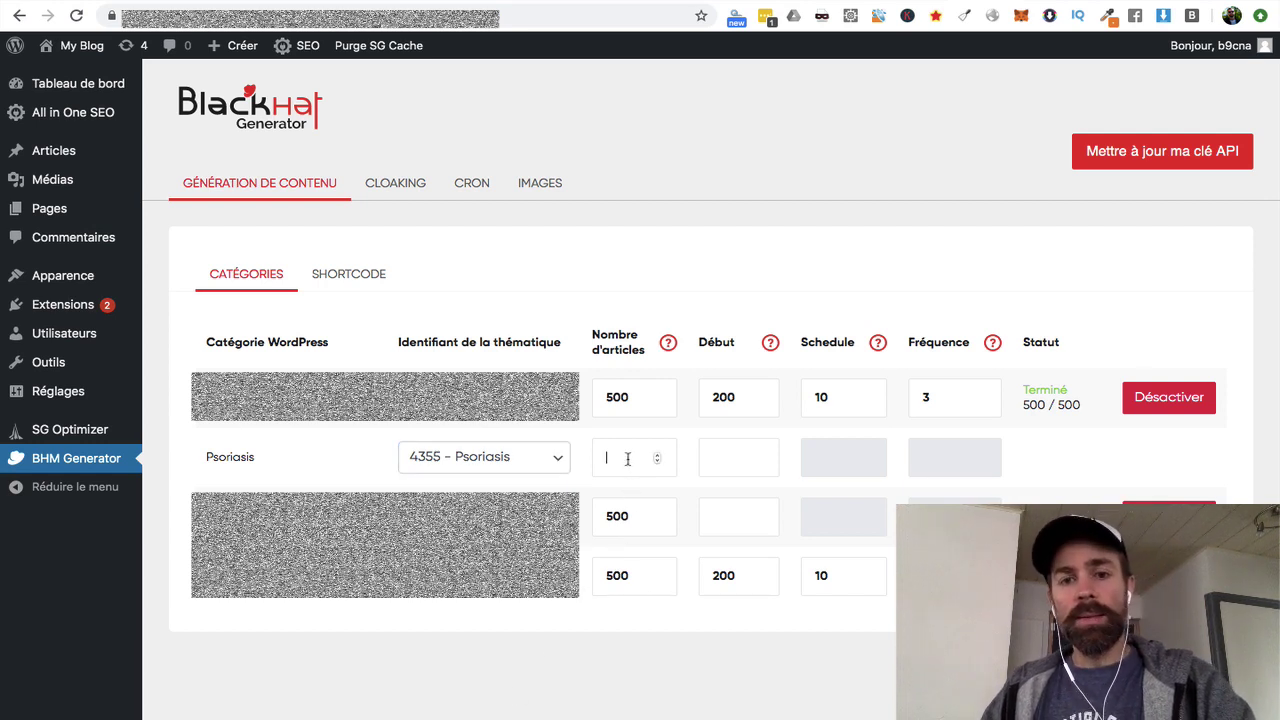
text(100)
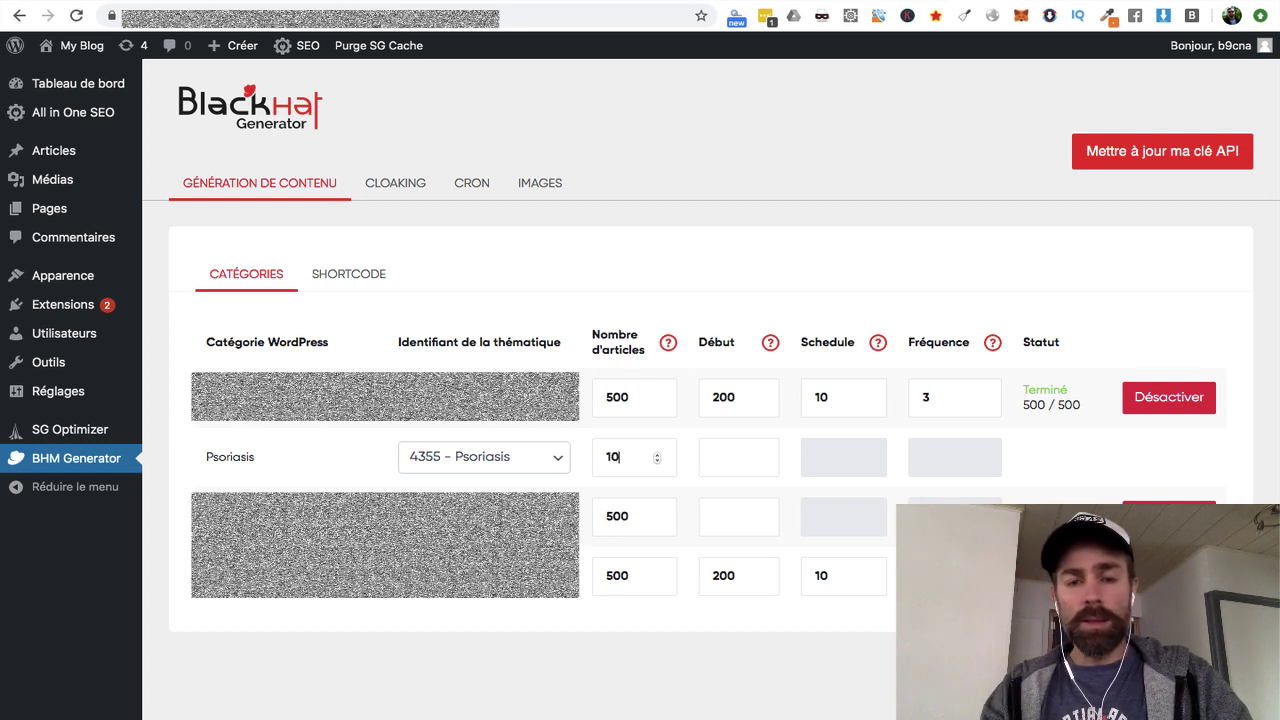
click(730, 456)
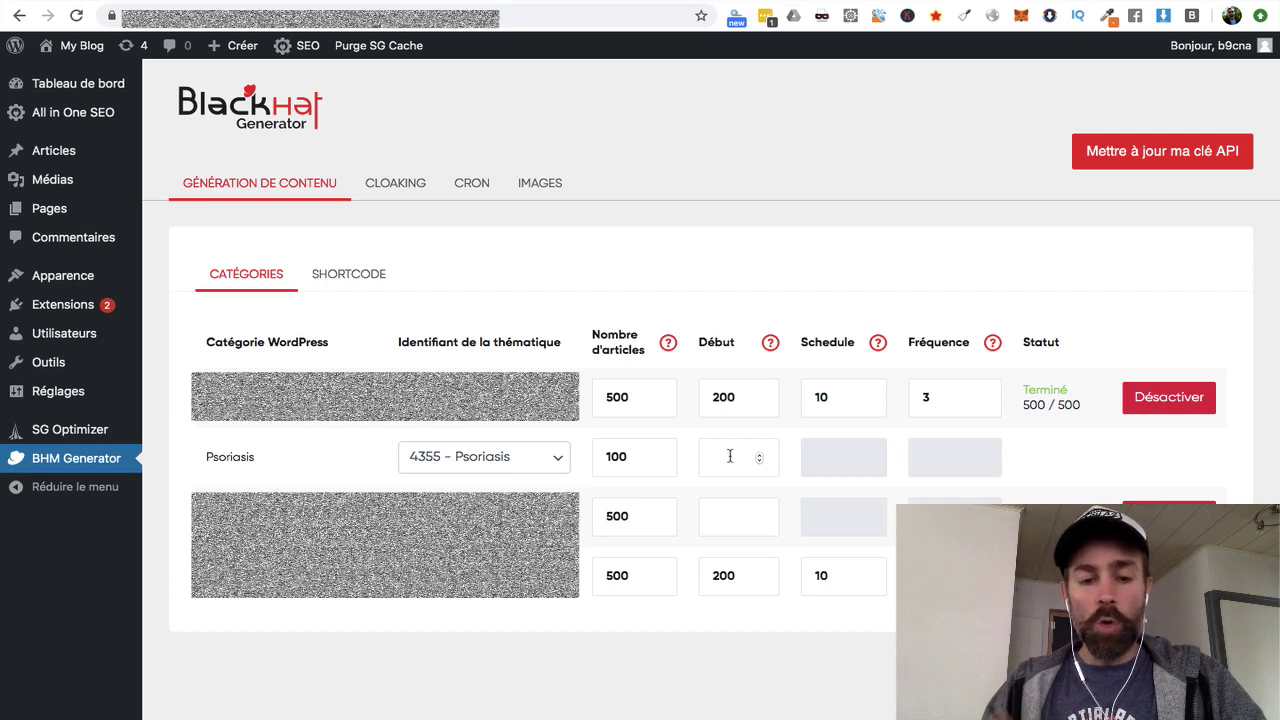
text(50)
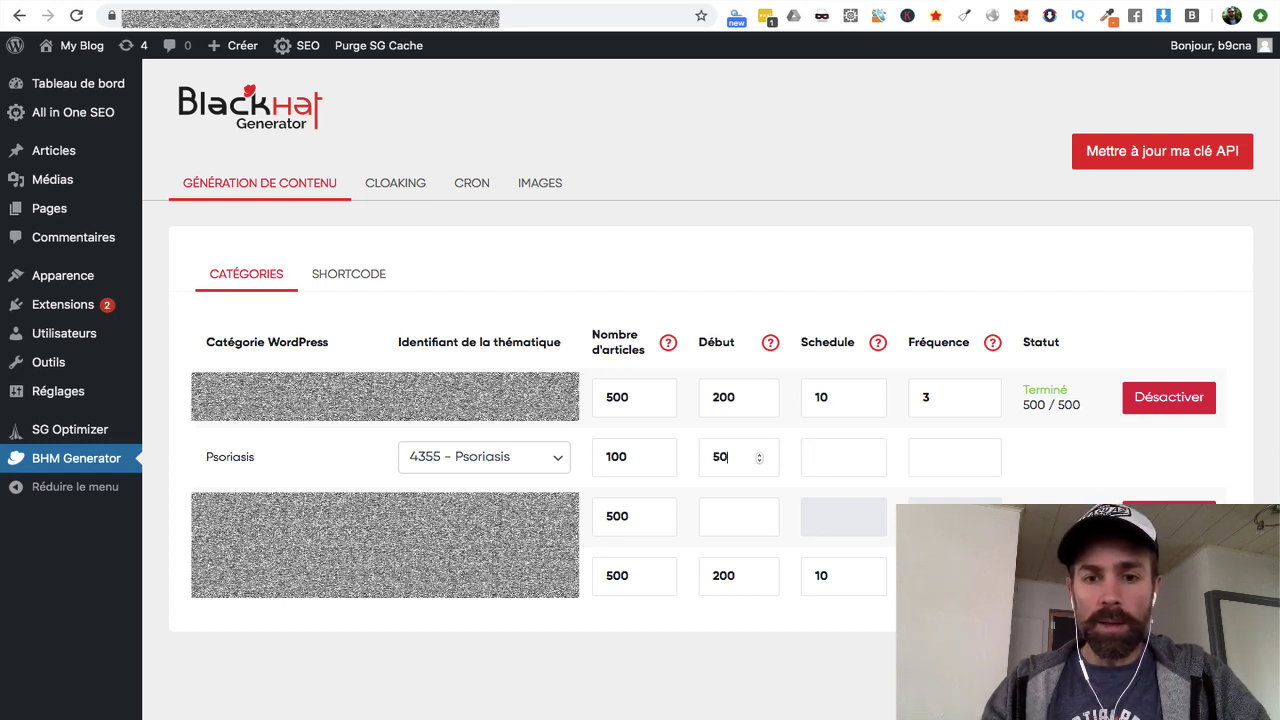
click(826, 460)
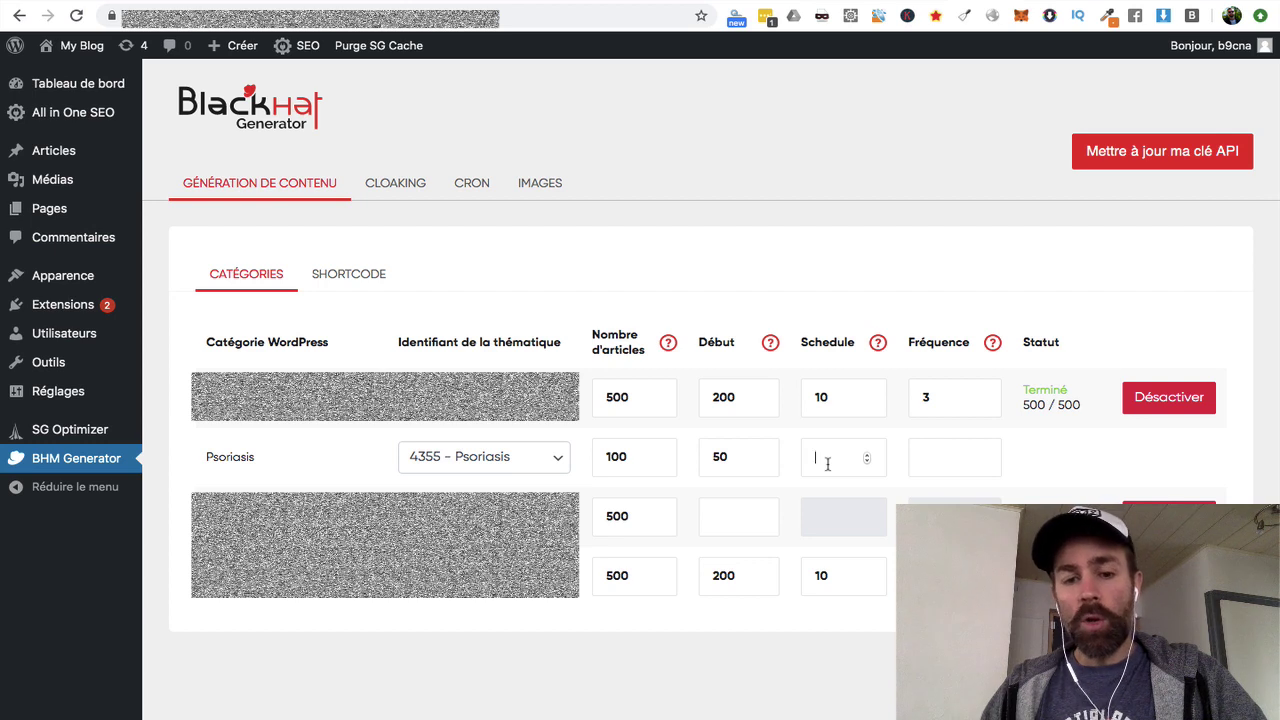
text(10)
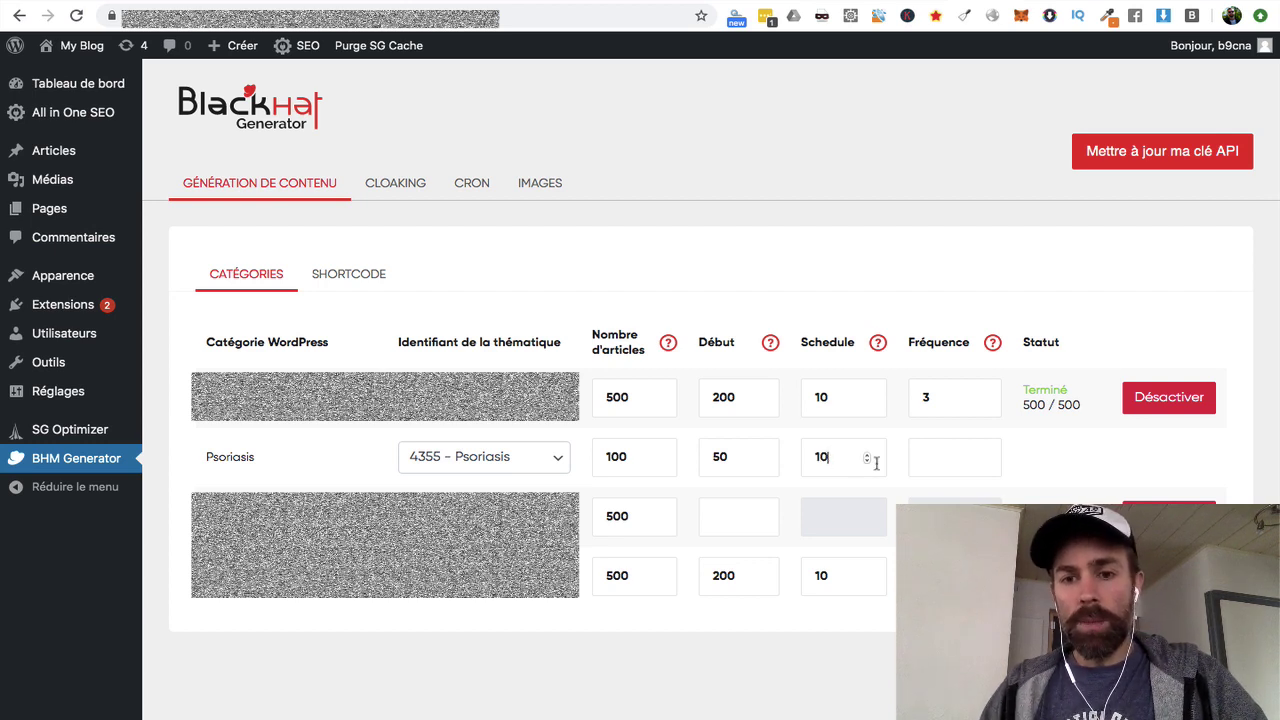
click(939, 459)
text(1)
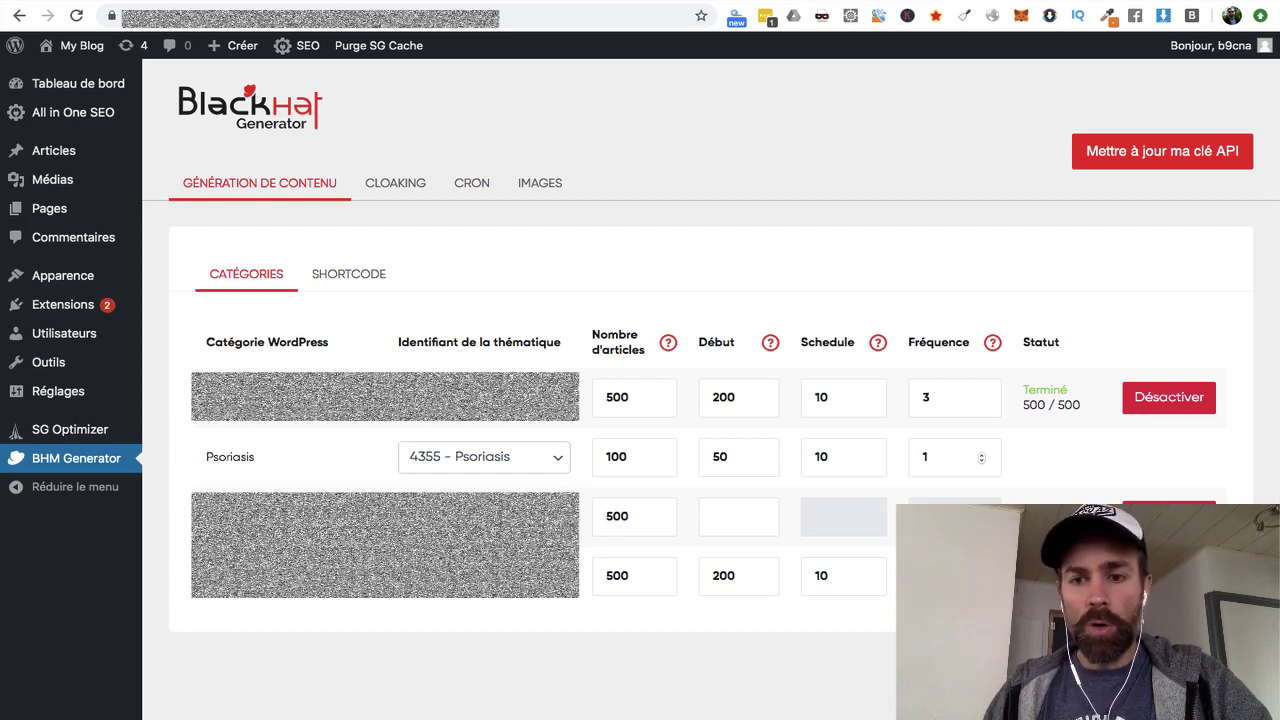
key(Return)
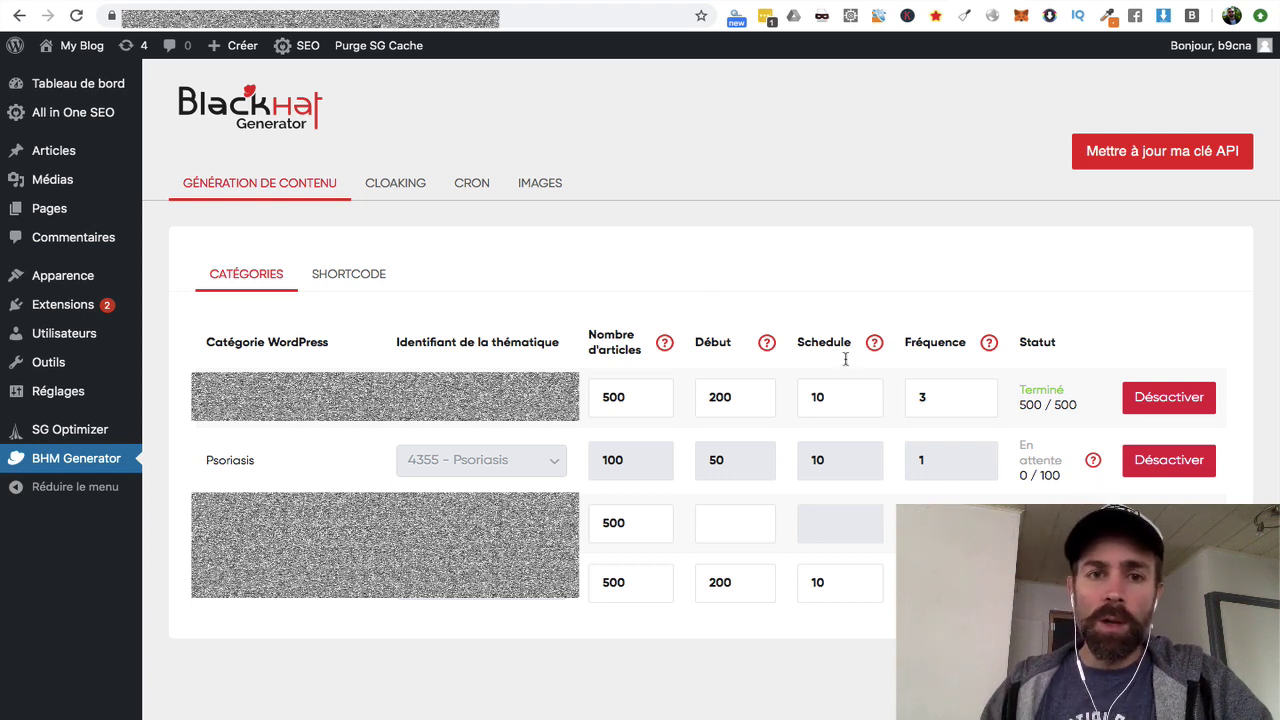
click(471, 187)
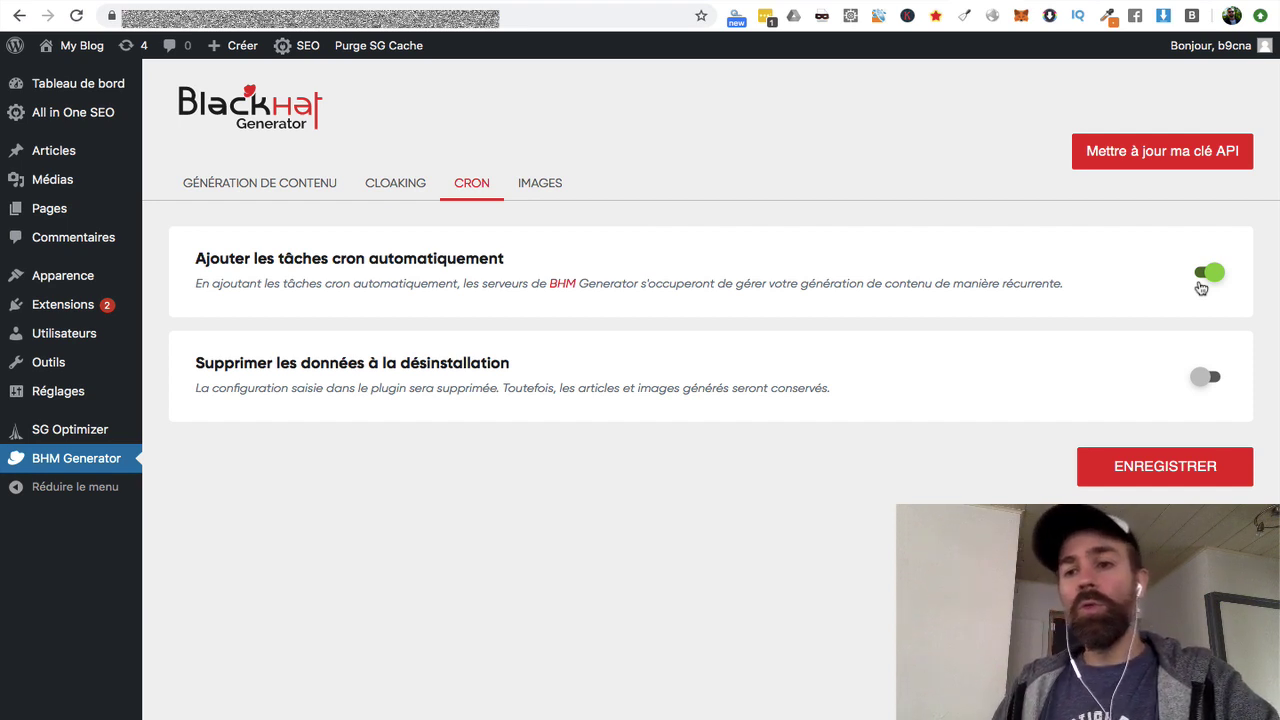
click(397, 187)
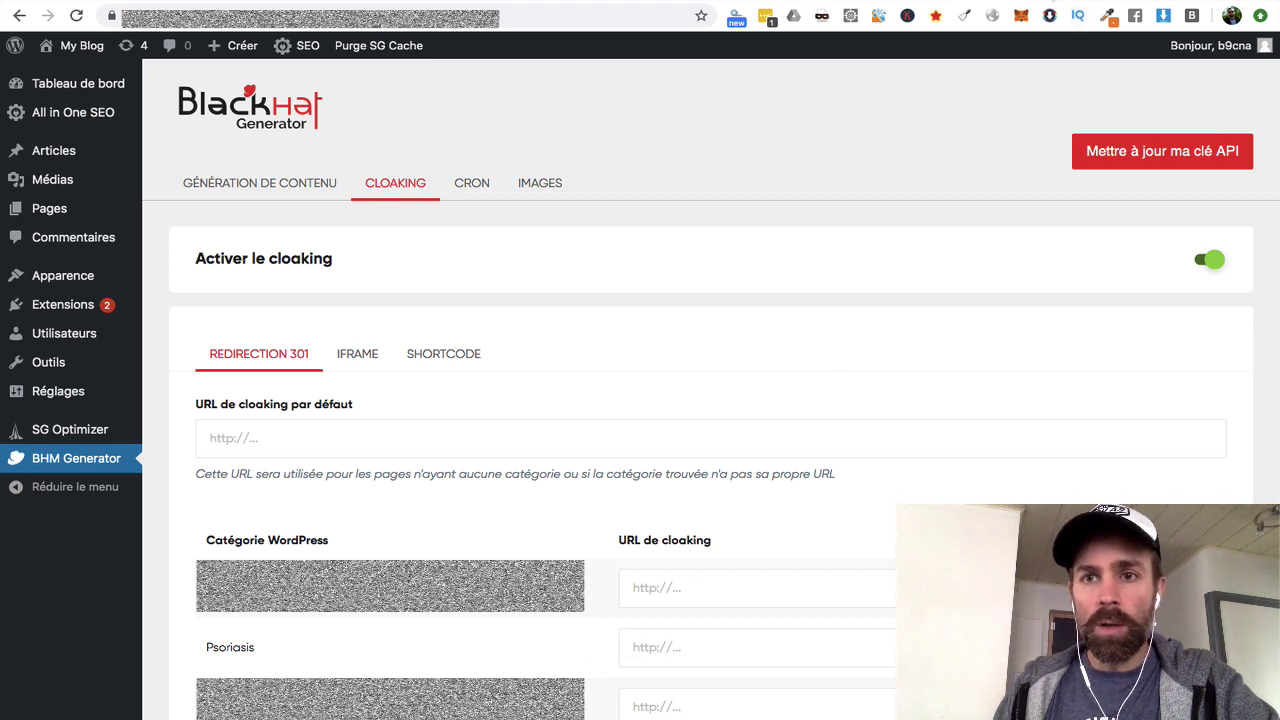
key(ctrl+Tab)
click(573, 17)
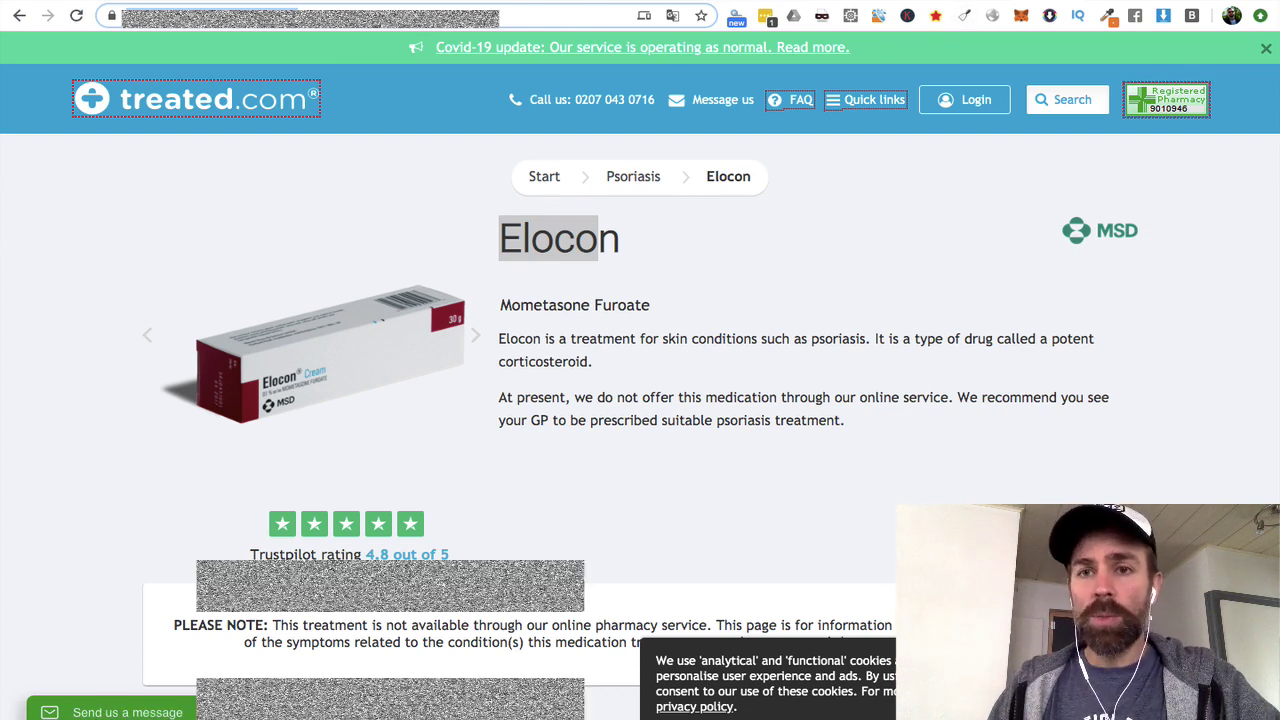
key(ctrl+shift+Tab)
click(657, 648)
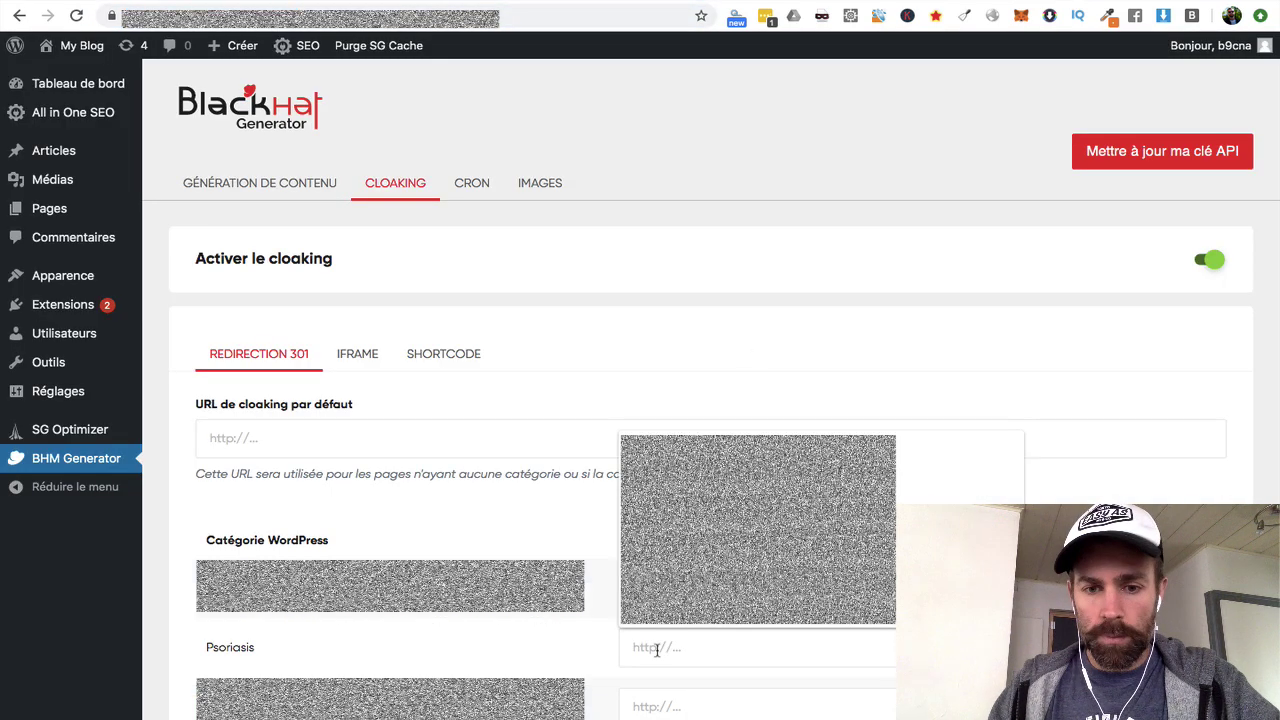
text(https://www.treated.com/psoriasis/elocon)
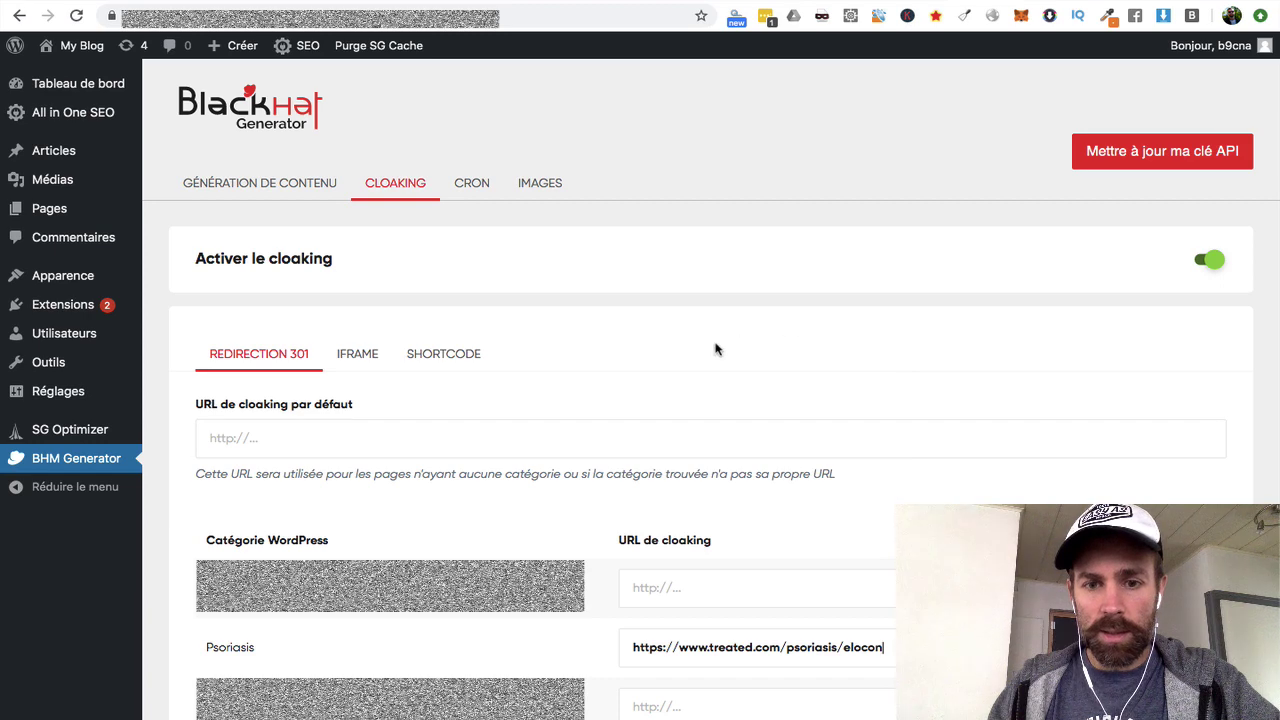
scroll(693, 392, down, 4)
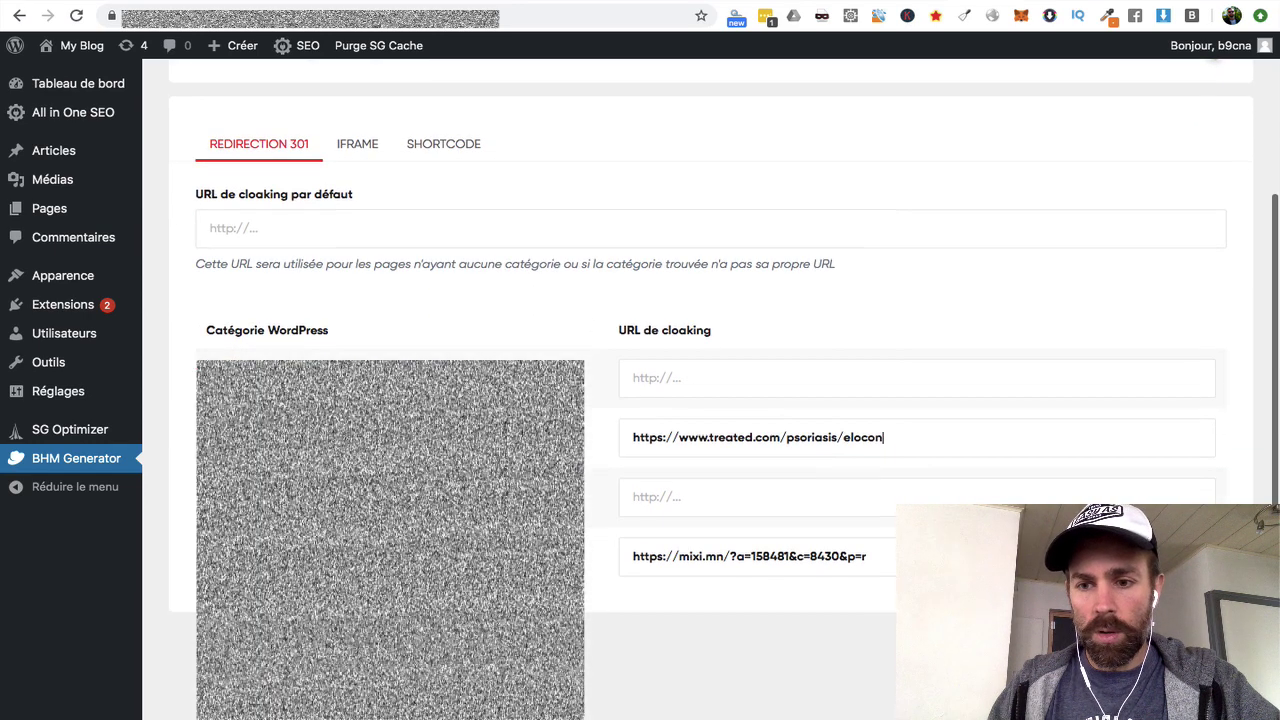
key(Return)
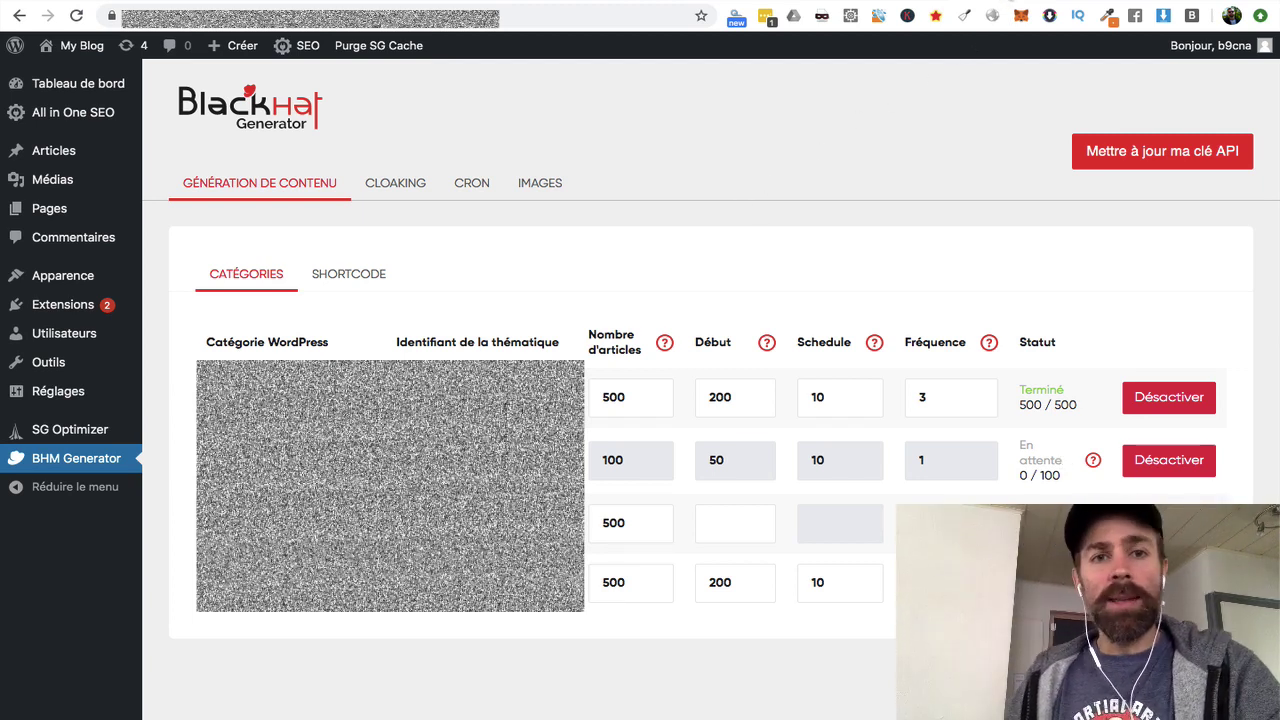
Review the affiliate results on ViteUnDevis, MoreNiche and Systeme.io, including lead dates, validations and pending commissions.
click(1003, 1)
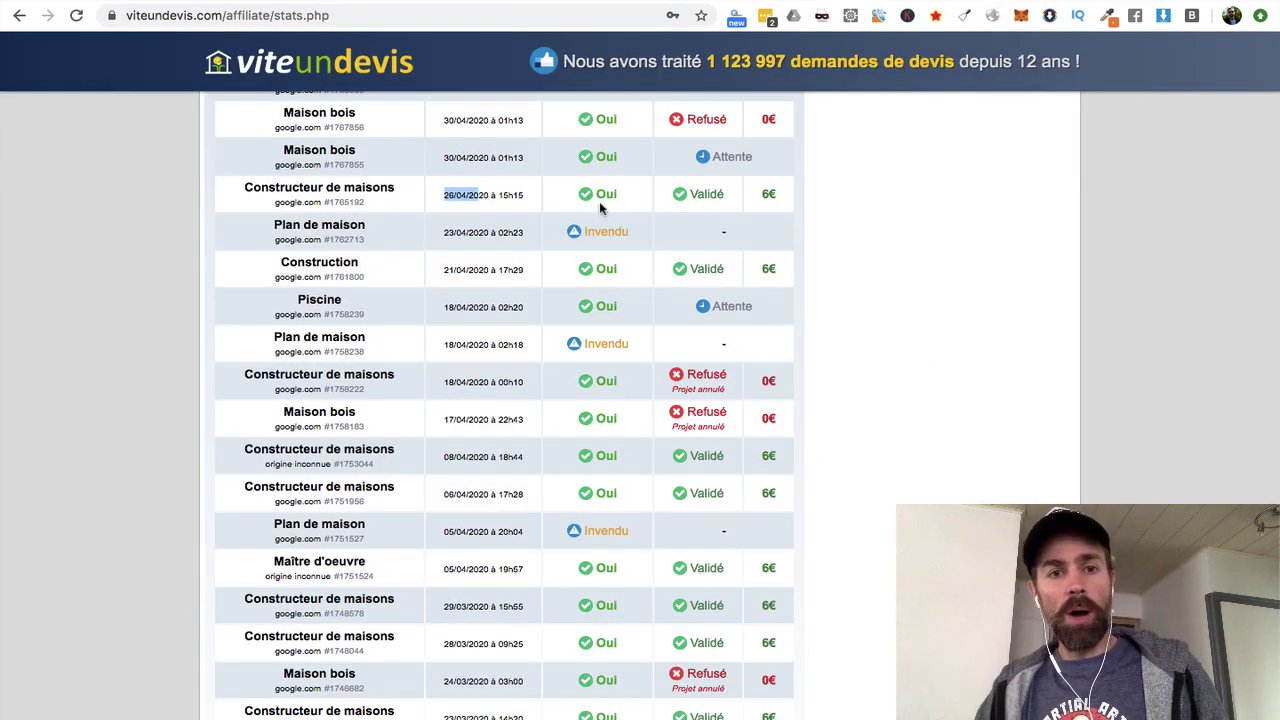
click(478, 194)
drag(442, 197, 476, 193)
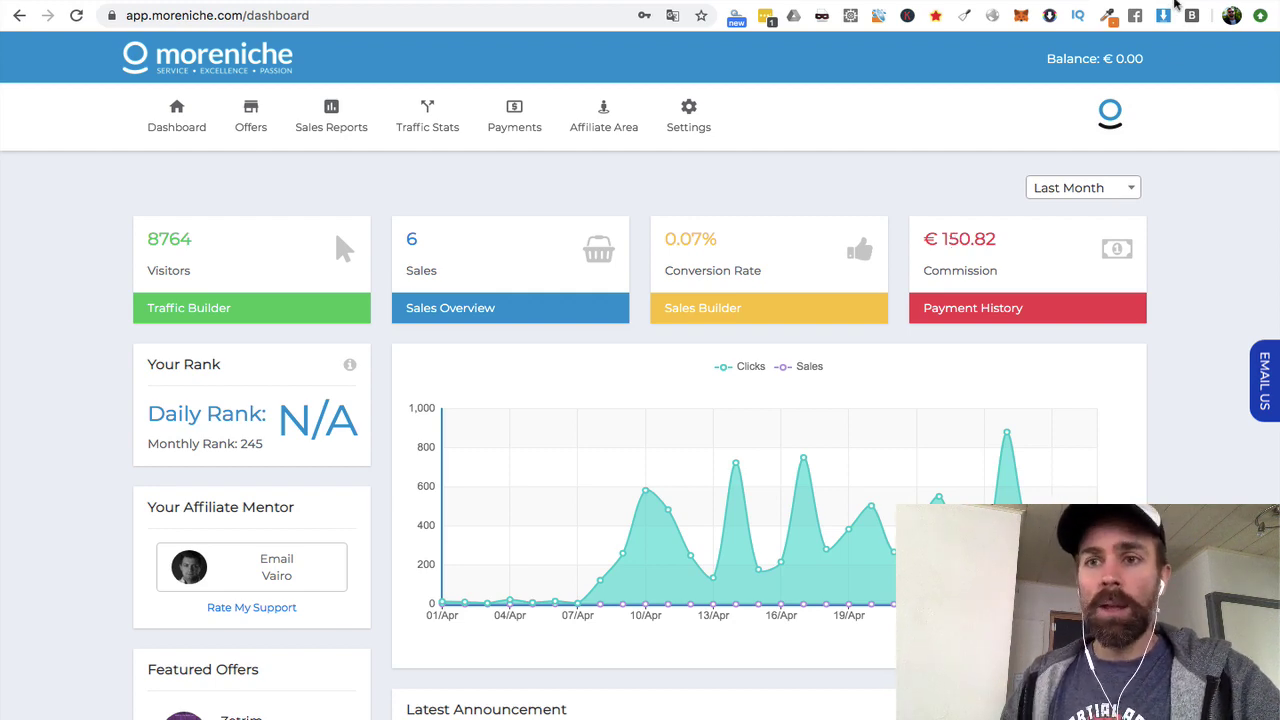
click(1175, 5)
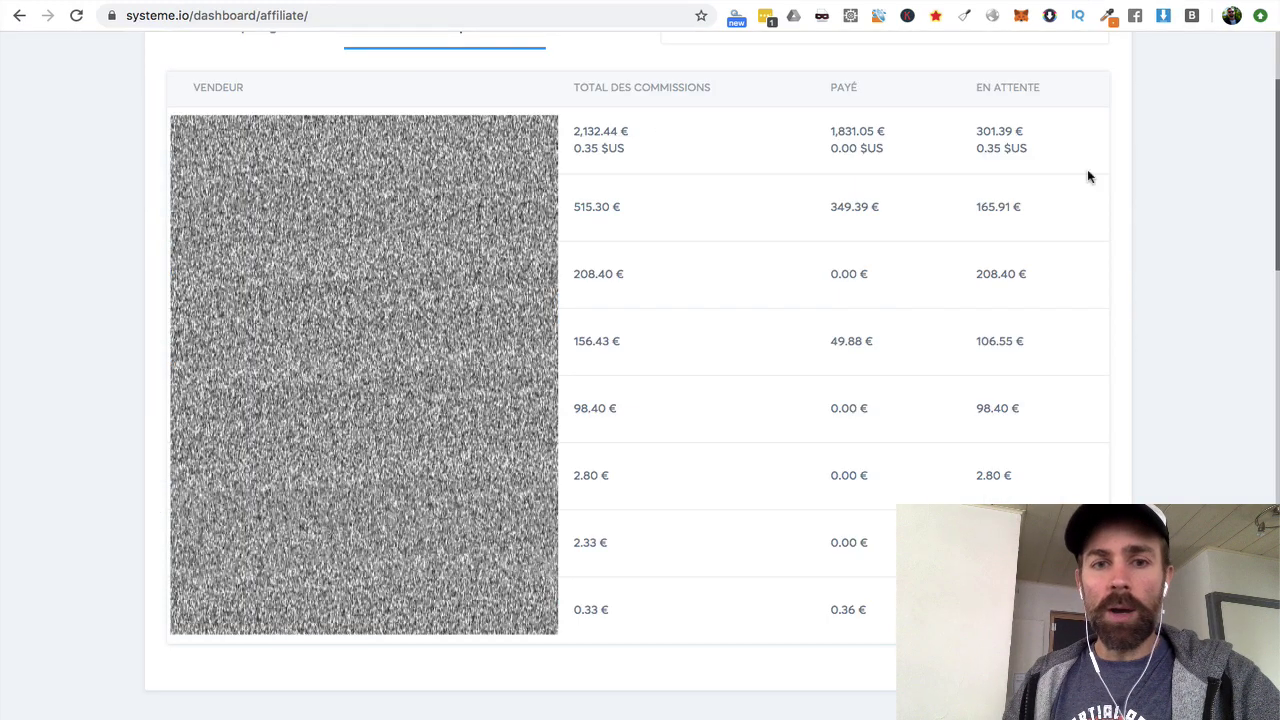
drag(973, 273, 1024, 275)
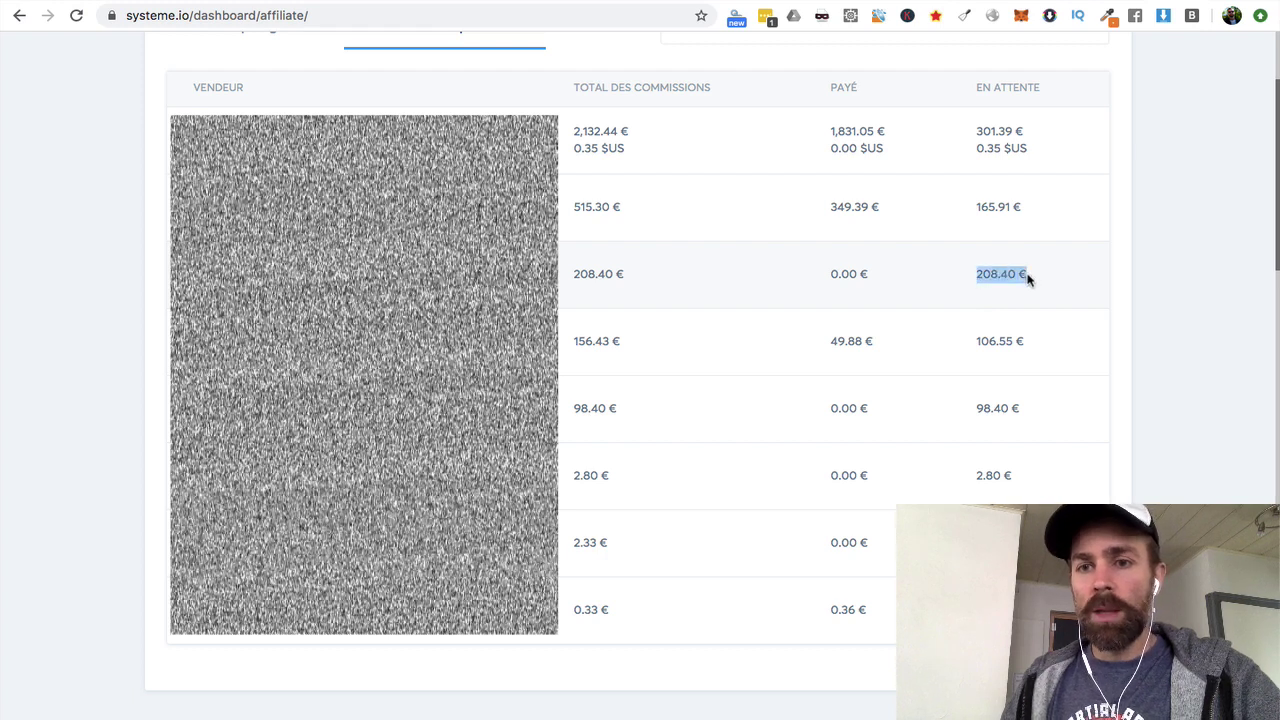